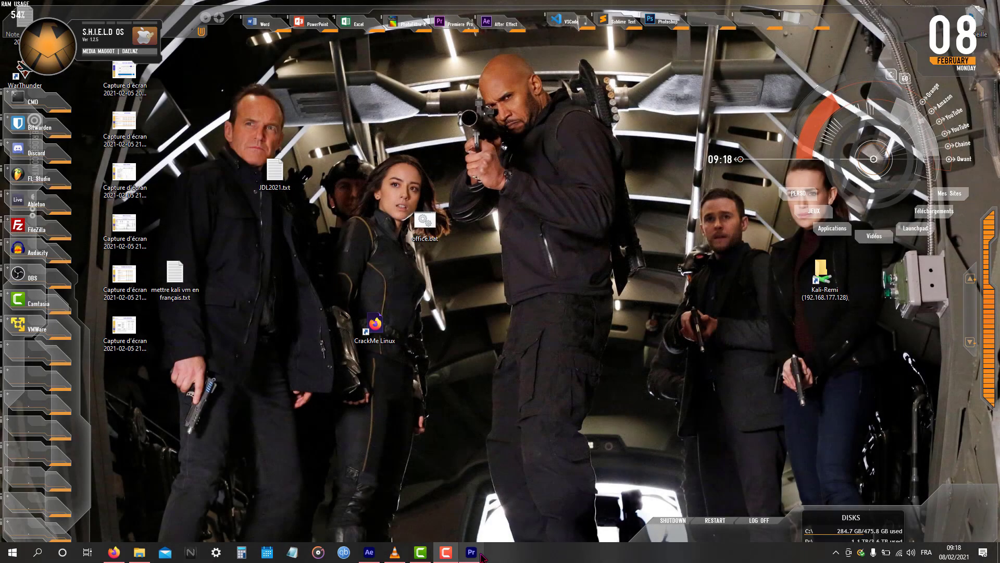
Switch to Premiere Pro and create a new project named Sans titre in the YouTube\Intro folder with the default settings
{"action": "left_click", "coordinate": [481, 556]}
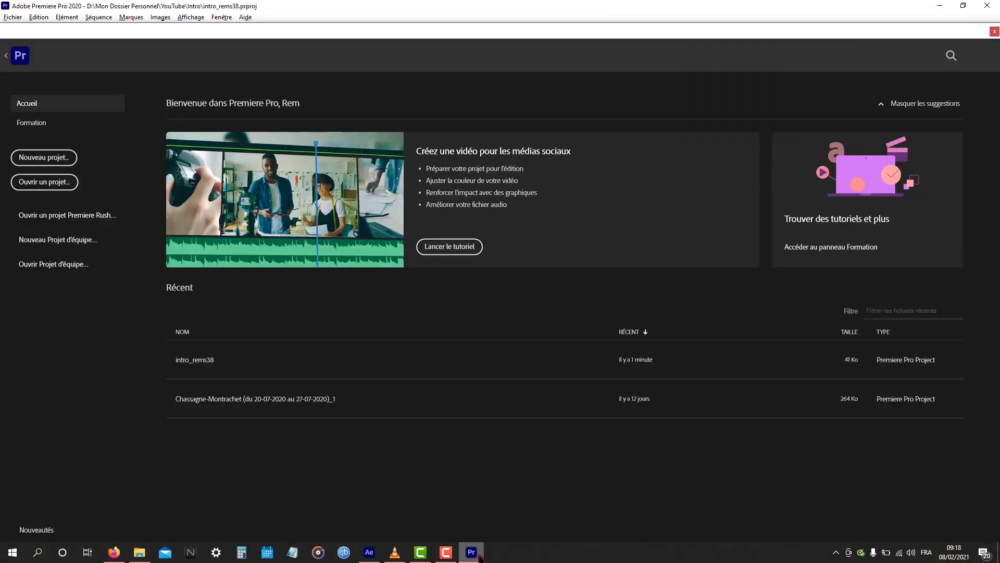
{"action": "left_click", "coordinate": [41, 162]}
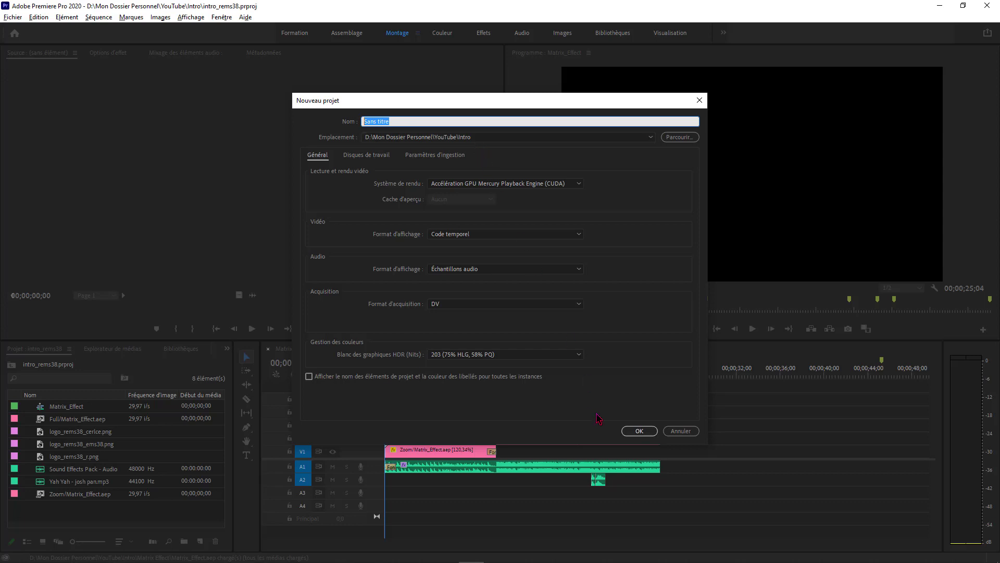
{"action": "left_click", "coordinate": [639, 431]}
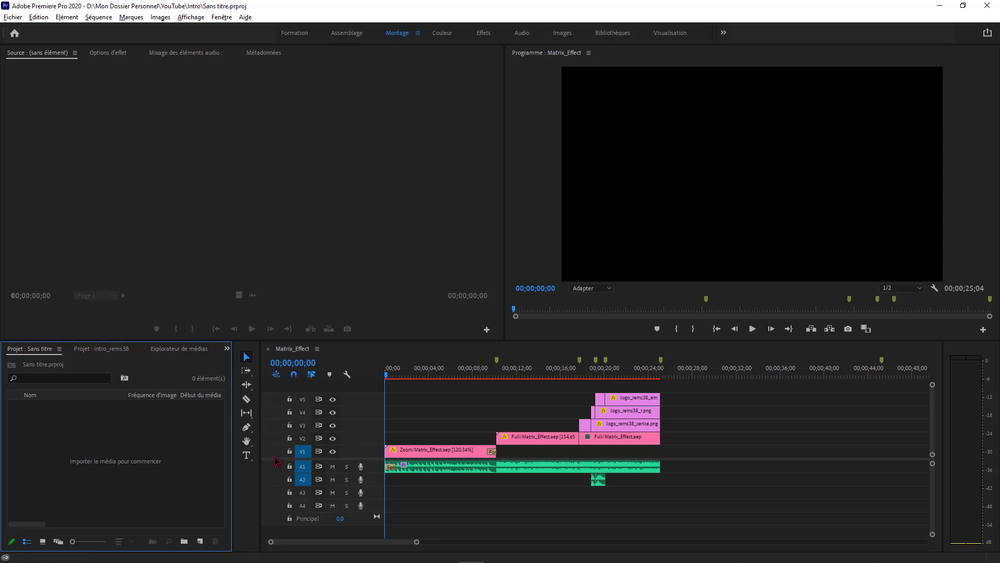
{"action": "left_click", "coordinate": [87, 350]}
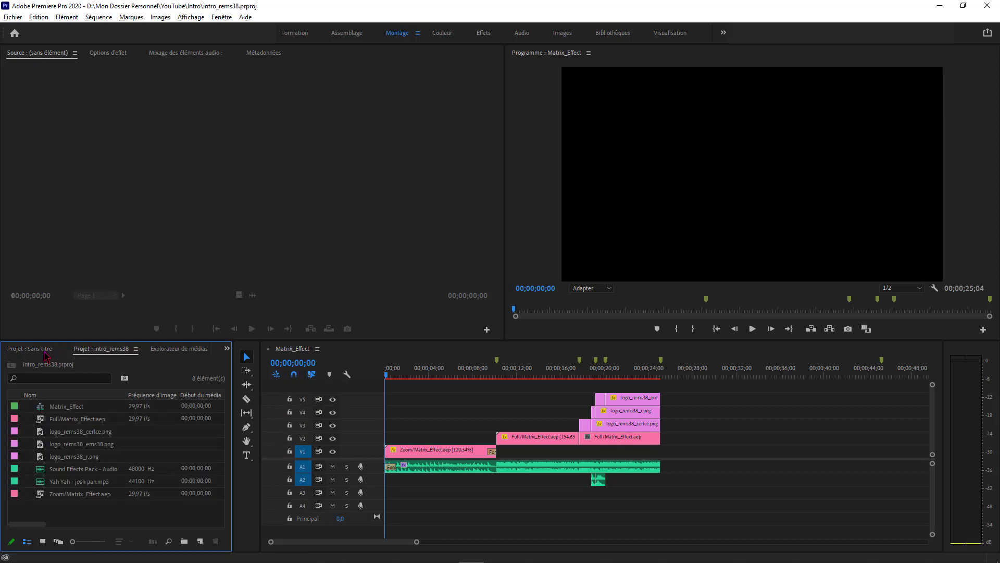
{"action": "left_click", "coordinate": [46, 356]}
{"action": "left_click", "coordinate": [78, 356]}
{"action": "left_click", "coordinate": [52, 356]}
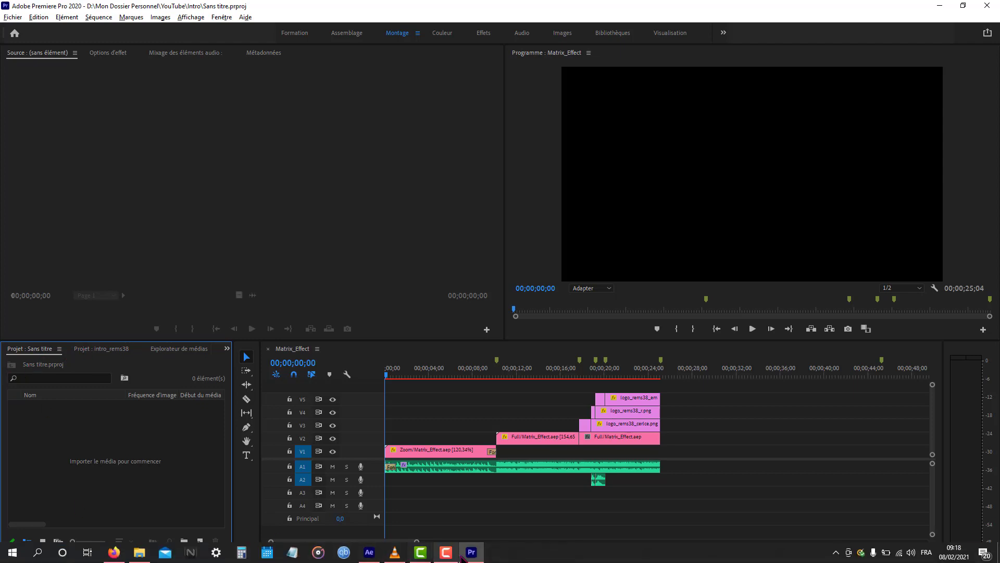
{"action": "mouse_move", "coordinate": [471, 556]}
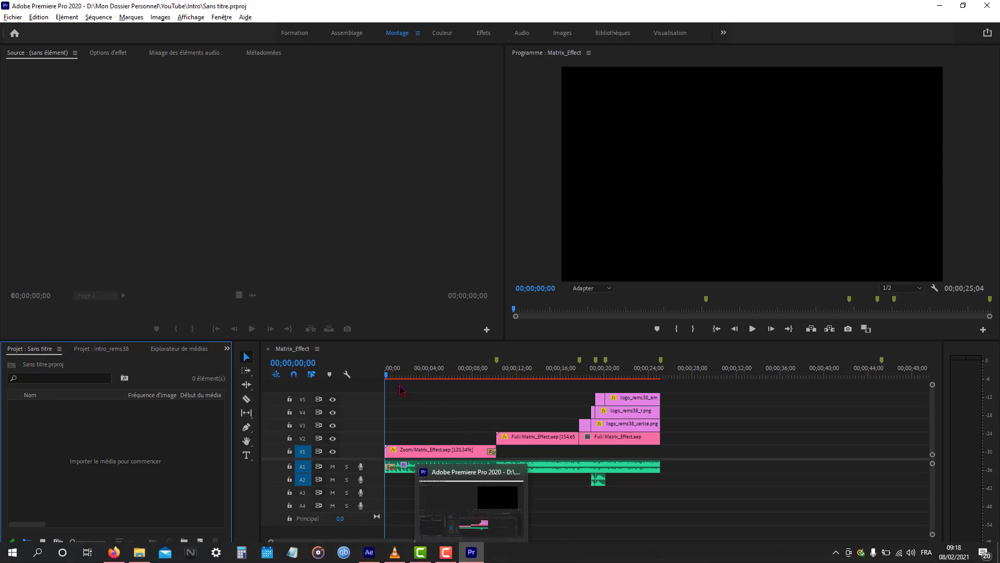
{"action": "left_click_drag", "start_coordinate": [694, 524], "coordinate": [391, 369]}
{"action": "left_click", "coordinate": [562, 518]}
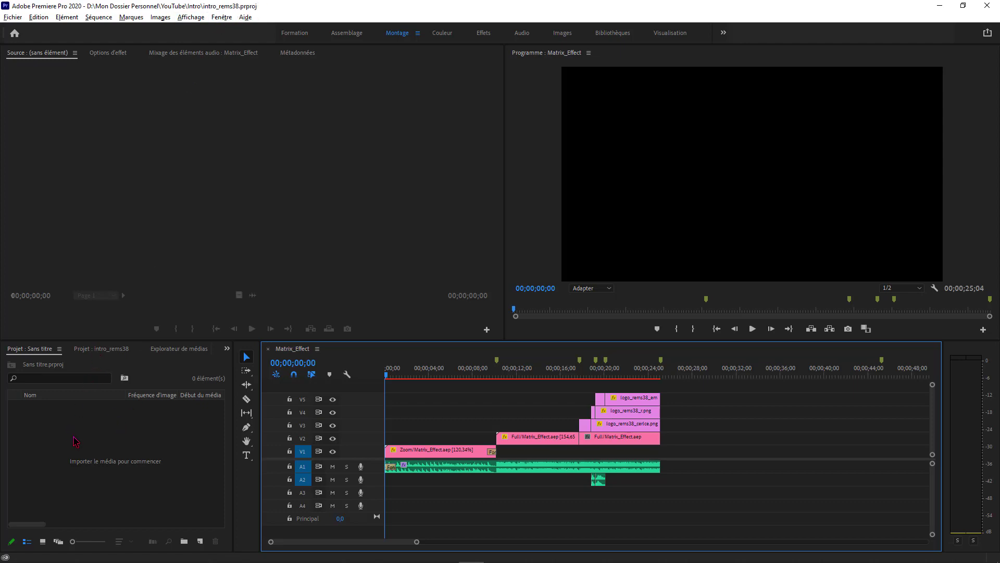
Import the Zoom composition from the After Effects file Matrix_Effect.aep into the Sans titre project
{"action": "left_click", "coordinate": [88, 466]}
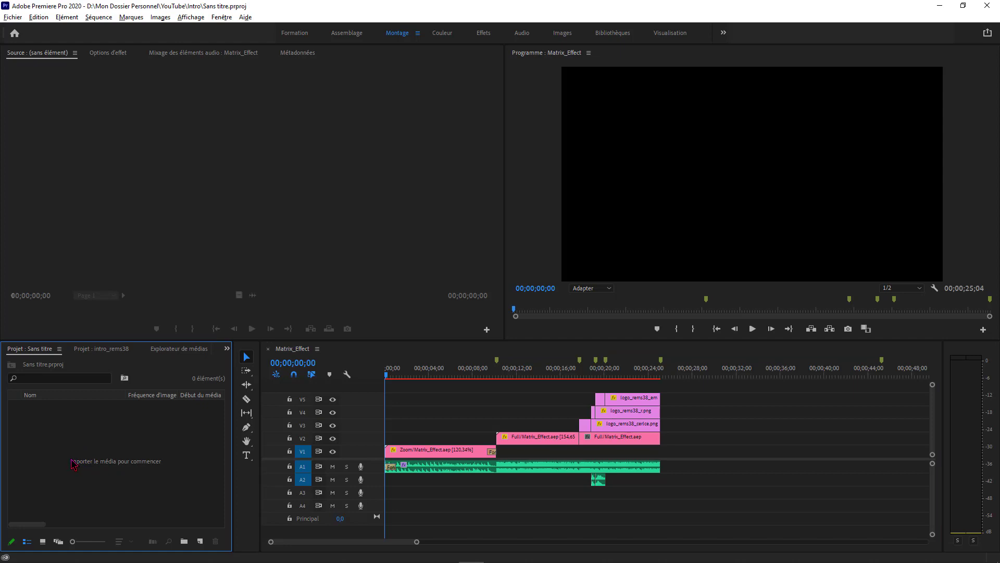
{"action": "left_click", "coordinate": [13, 16]}
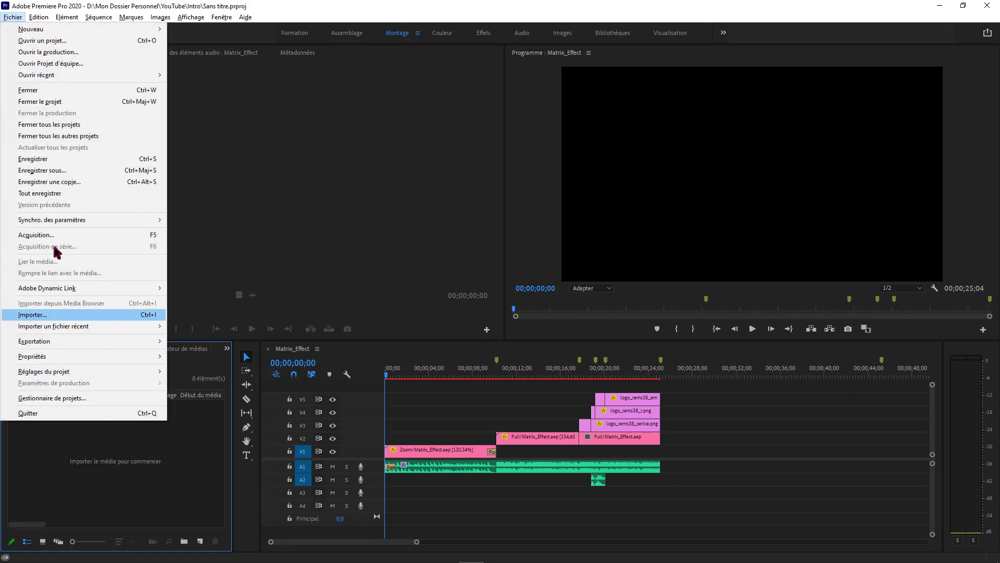
{"action": "left_click", "coordinate": [51, 316]}
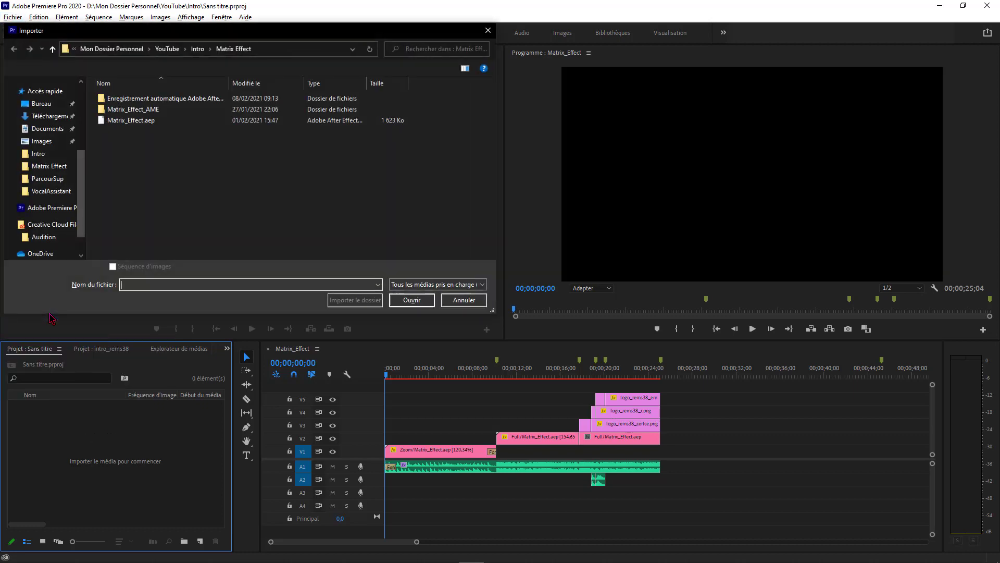
{"action": "left_click", "coordinate": [130, 124]}
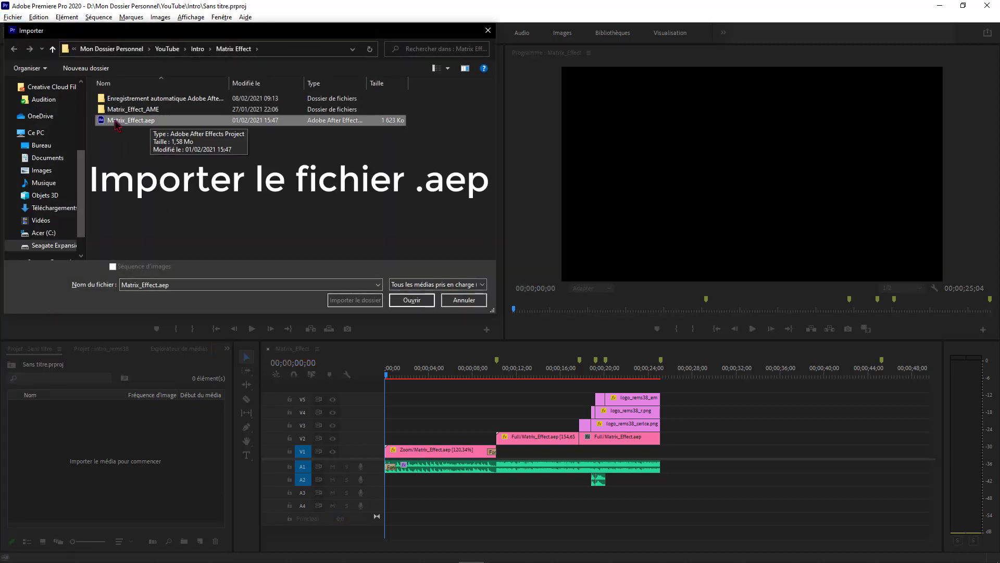
{"action": "double_click", "coordinate": [135, 124]}
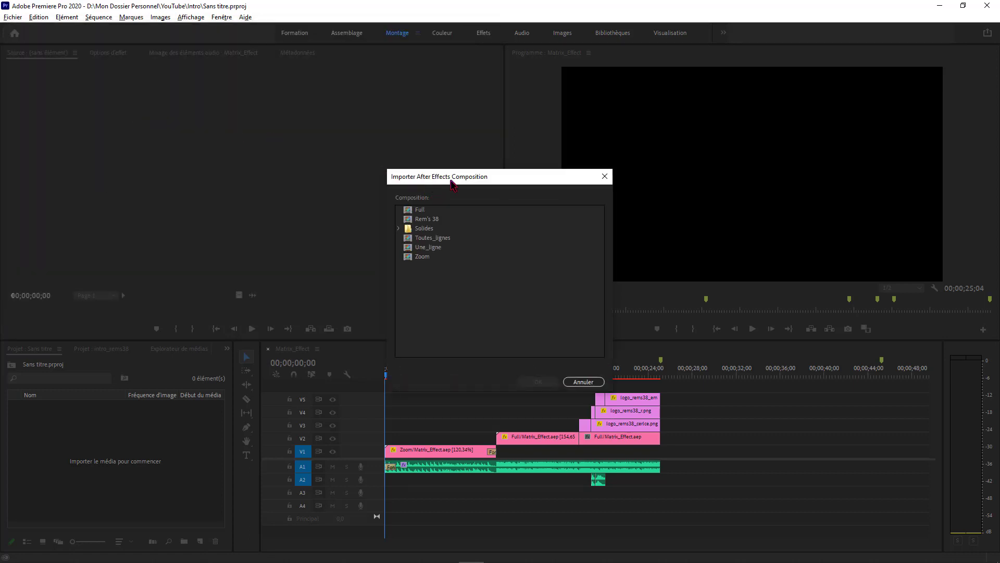
{"action": "left_click_drag", "start_coordinate": [469, 180], "coordinate": [464, 182]}
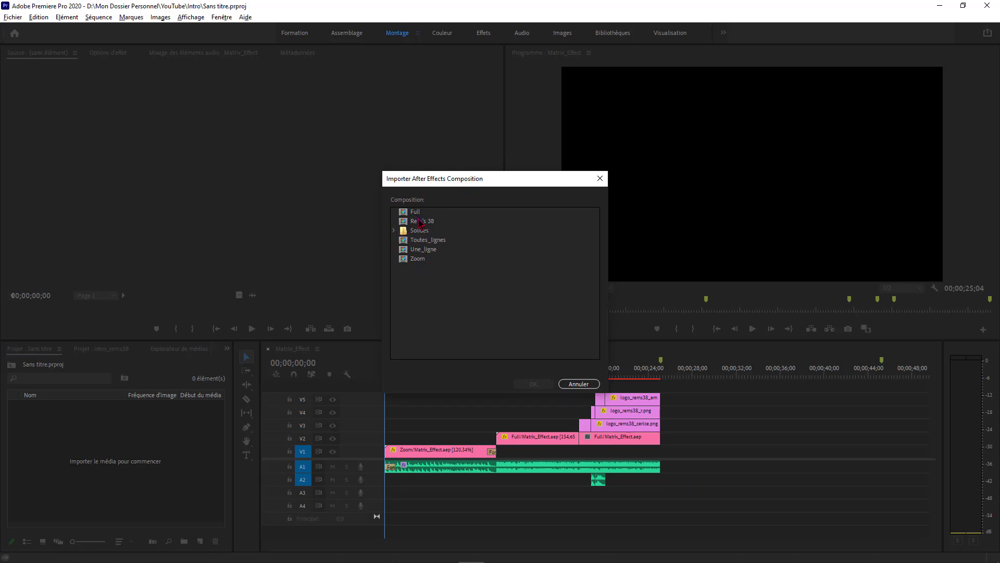
{"action": "left_click", "coordinate": [417, 213]}
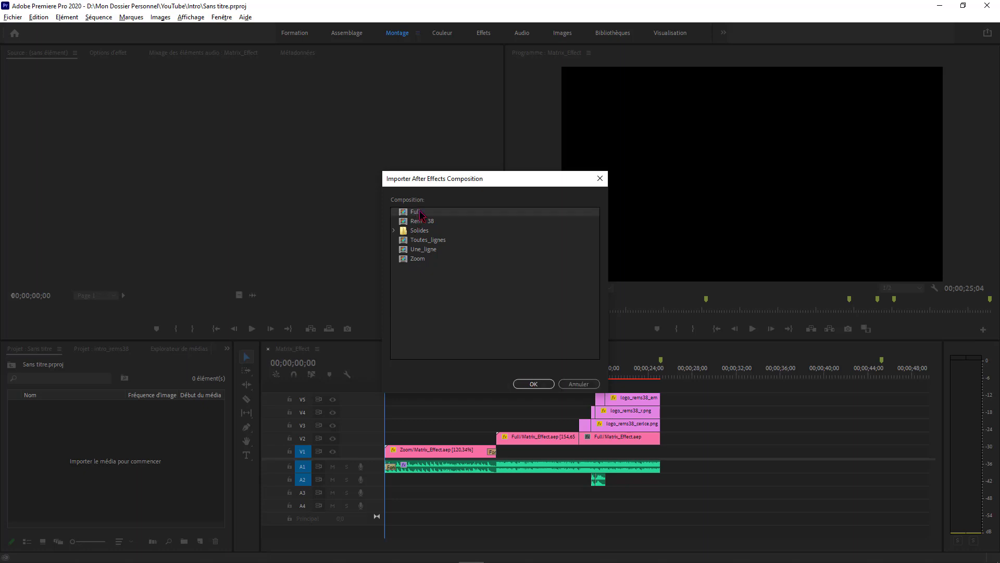
{"action": "left_click", "coordinate": [420, 260]}
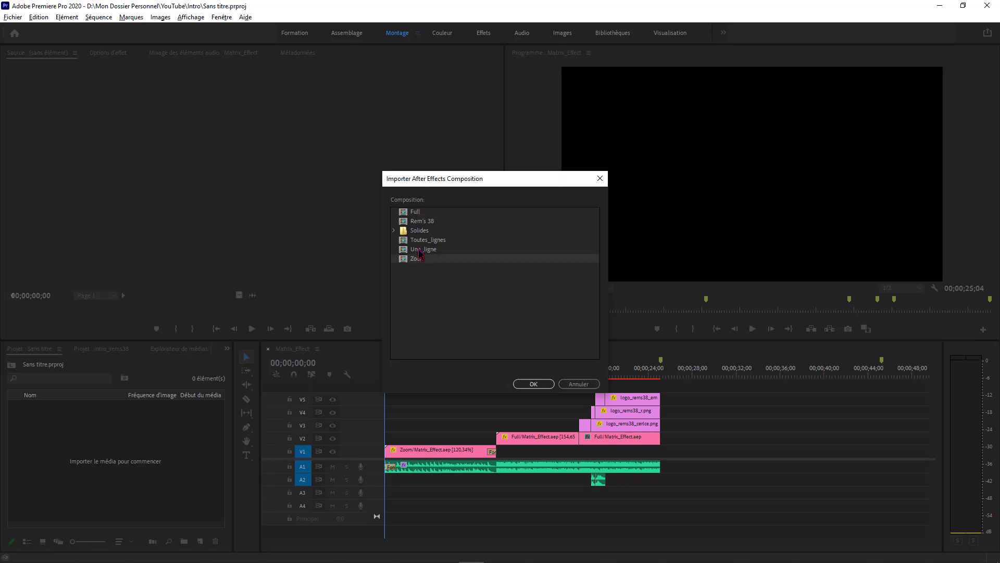
{"action": "left_click", "coordinate": [415, 213]}
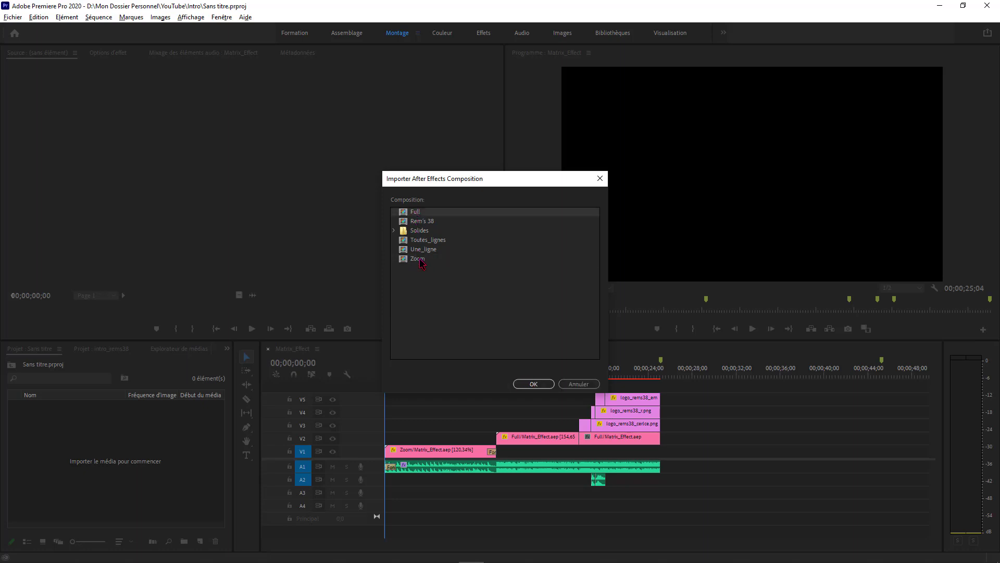
{"action": "left_click", "coordinate": [420, 260]}
{"action": "left_click", "coordinate": [532, 383]}
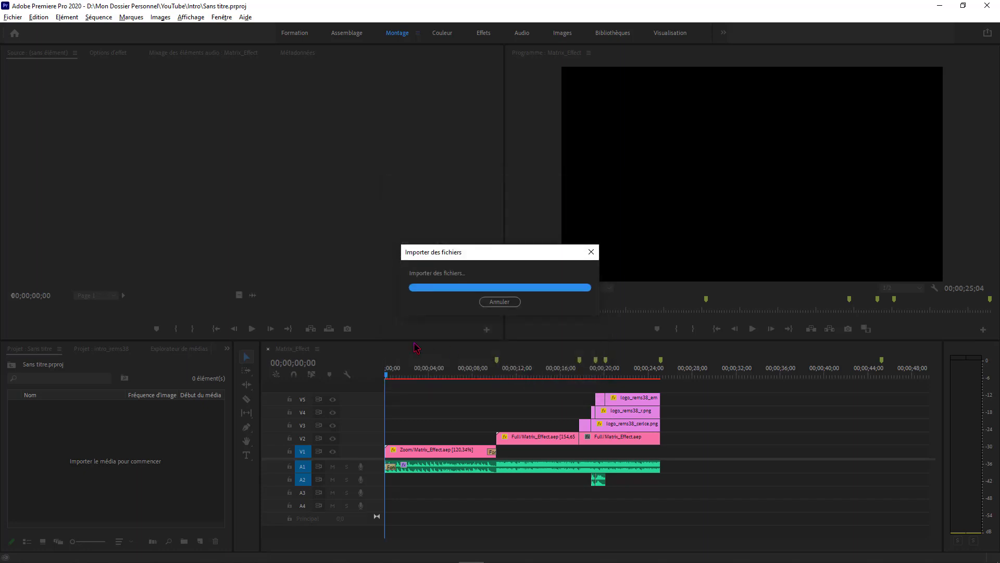
Import the Full composition from Matrix_Effect.aep into the same project
{"action": "left_click", "coordinate": [13, 17]}
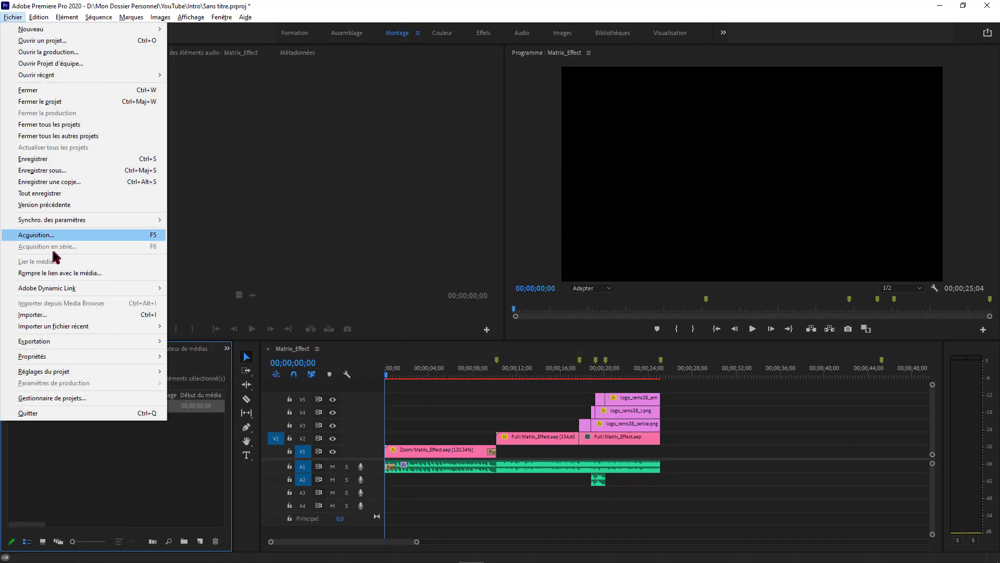
{"action": "left_click", "coordinate": [74, 316]}
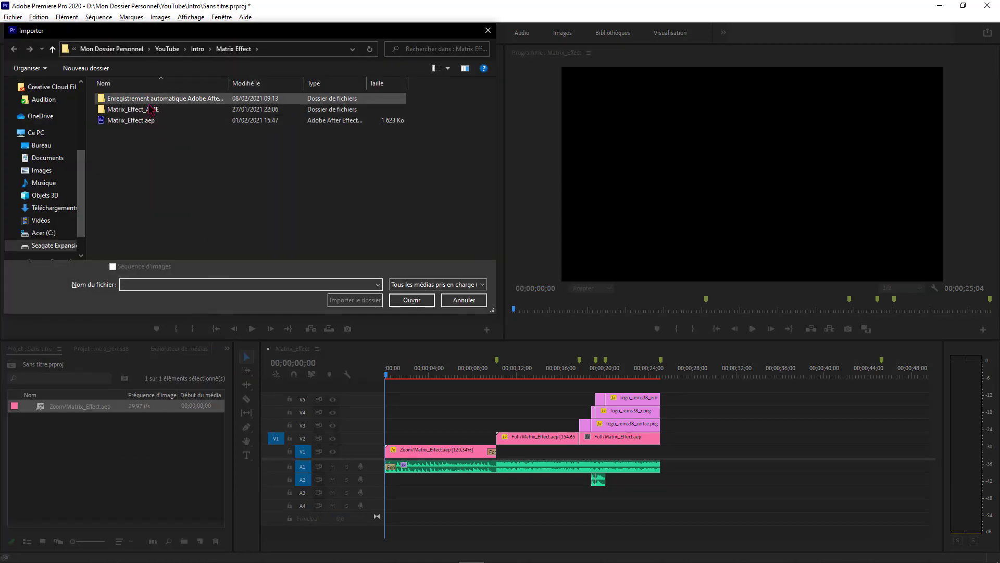
{"action": "double_click", "coordinate": [133, 121]}
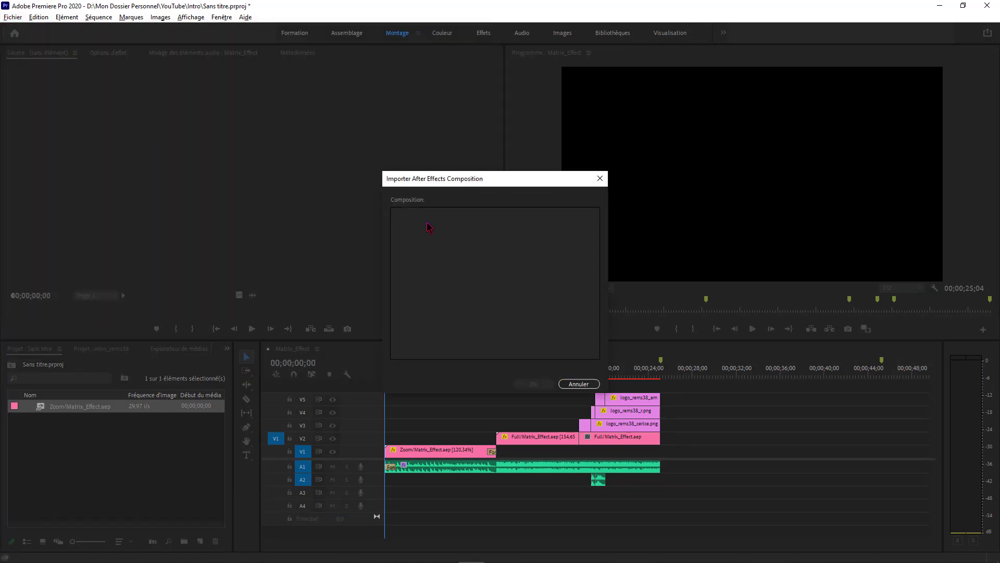
{"action": "left_click", "coordinate": [417, 213]}
{"action": "left_click", "coordinate": [526, 384]}
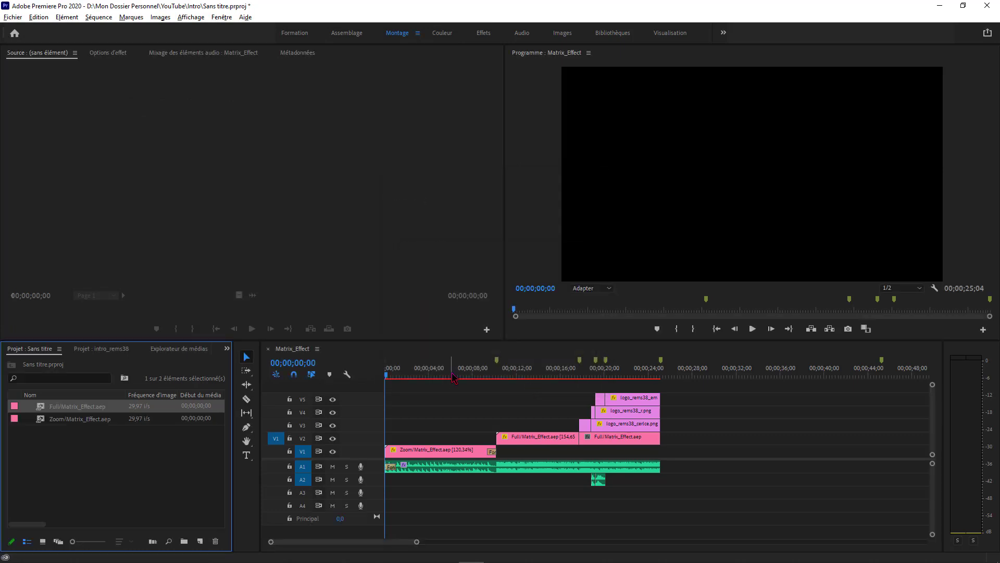
Create a new sequence and place the Zoom composition at the start of track V1, matching the sequence settings to the clip
{"action": "left_click", "coordinate": [81, 473]}
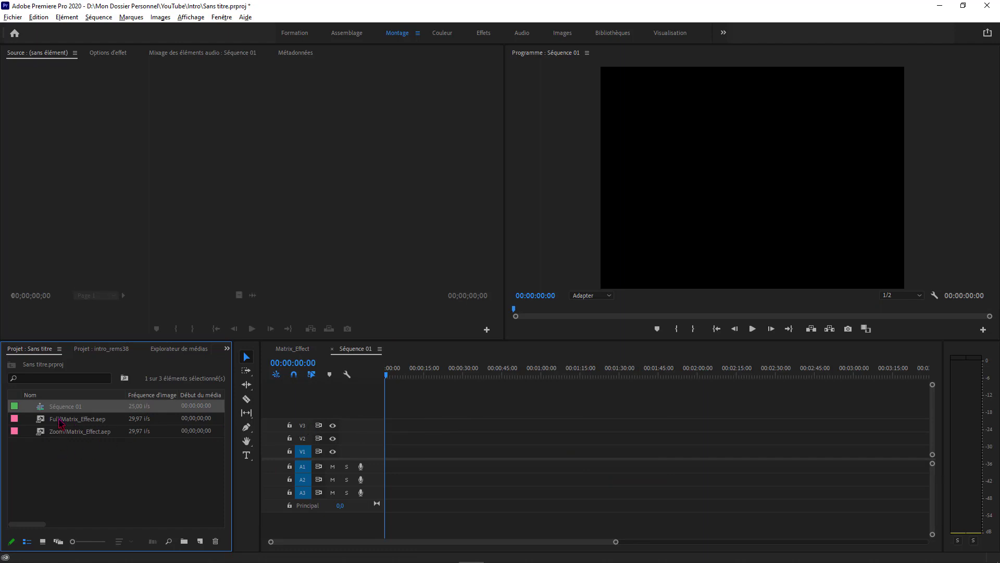
{"action": "left_click_drag", "start_coordinate": [66, 440], "coordinate": [442, 453]}
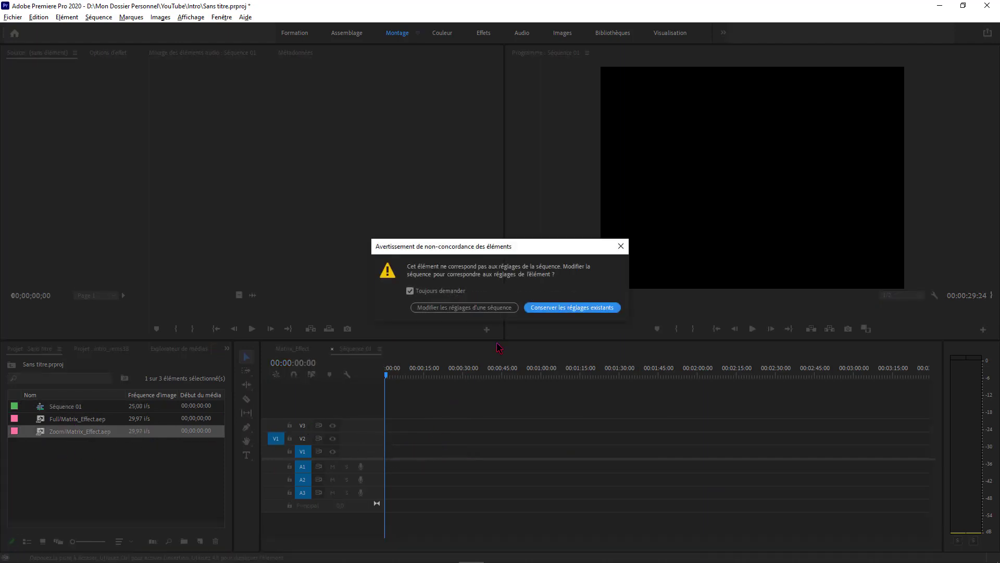
{"action": "left_click", "coordinate": [493, 309]}
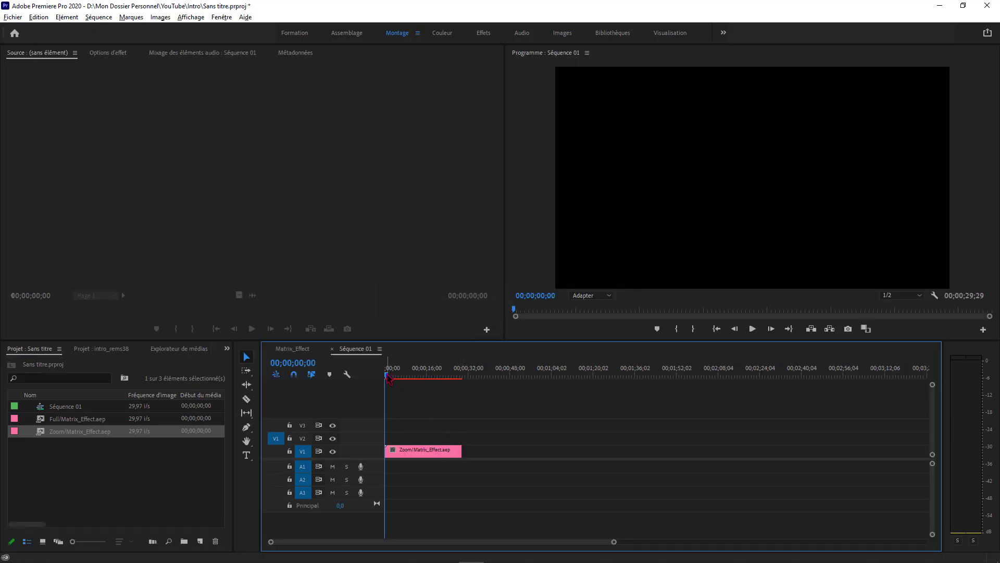
Scrub through the Zoom clip in the sequence and check its source composition in After Effects
{"action": "left_click_drag", "start_coordinate": [391, 376], "coordinate": [463, 380]}
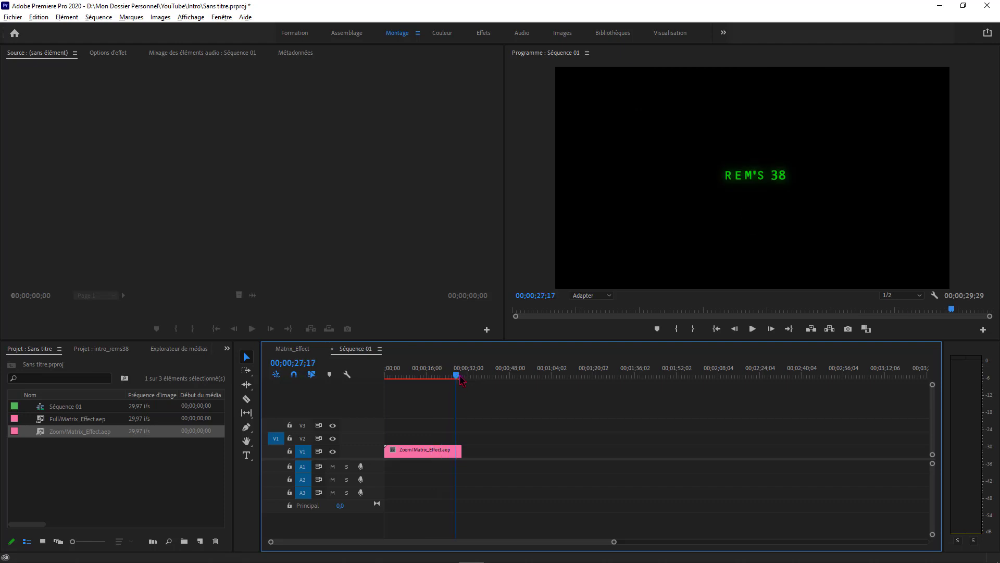
{"action": "key", "text": "alt+Tab"}
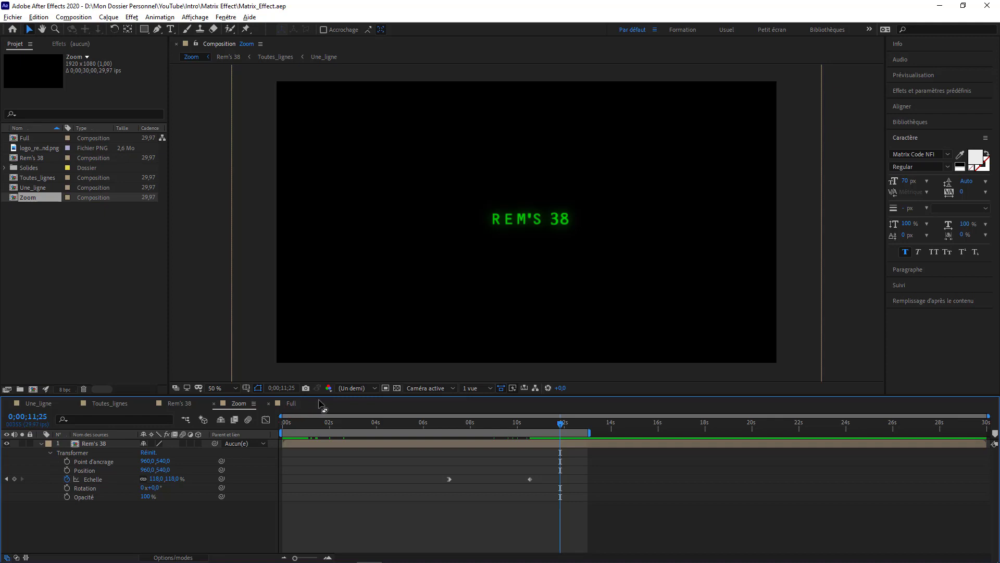
{"action": "left_click", "coordinate": [943, 4]}
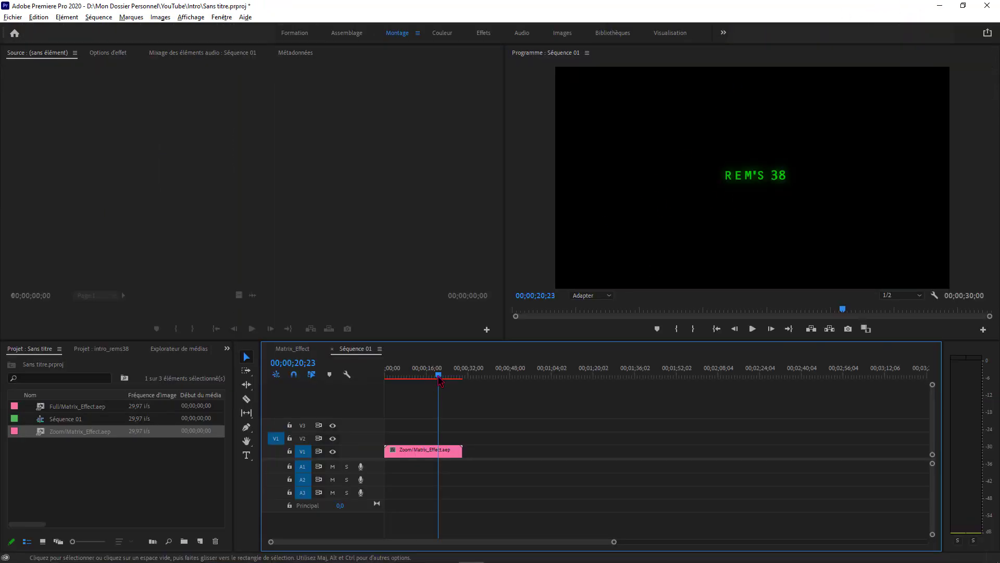
{"action": "left_click_drag", "start_coordinate": [440, 380], "coordinate": [386, 385]}
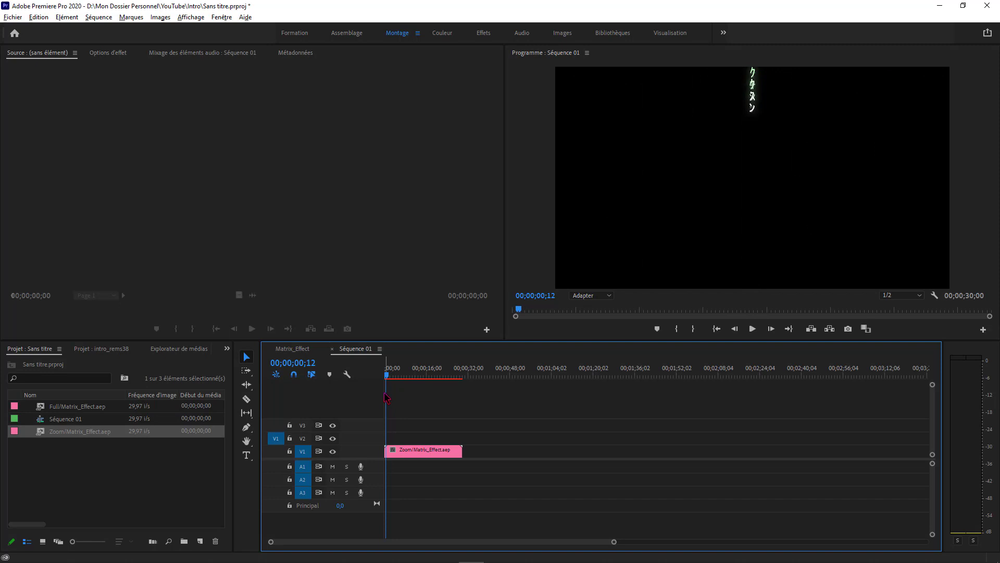
Check the finished Matrix_Effect sequence for reference and set the speed of the Zoom clip in Séquence 01 to 120%
{"action": "left_click", "coordinate": [293, 348]}
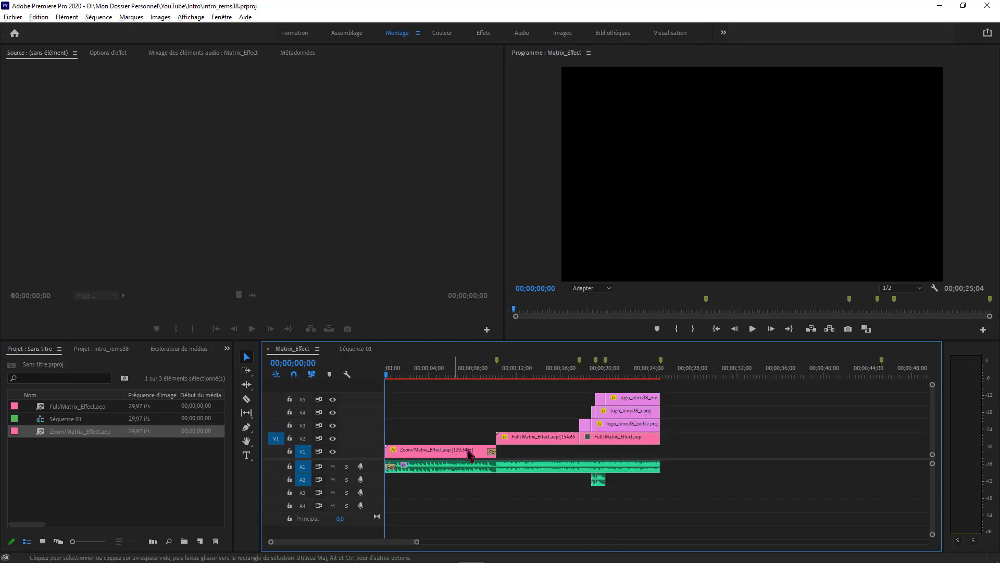
{"action": "left_click", "coordinate": [357, 349]}
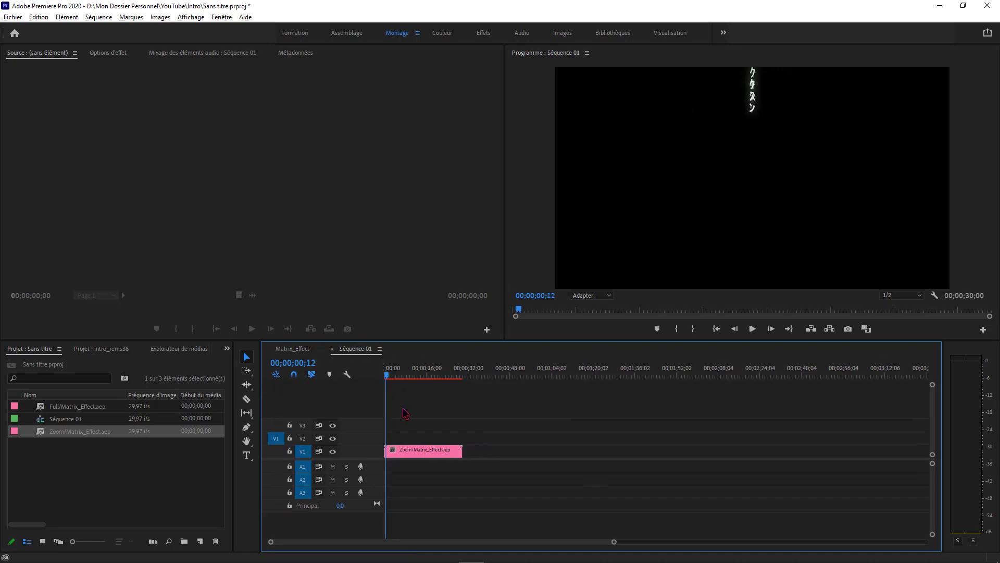
{"action": "right_click", "coordinate": [424, 450]}
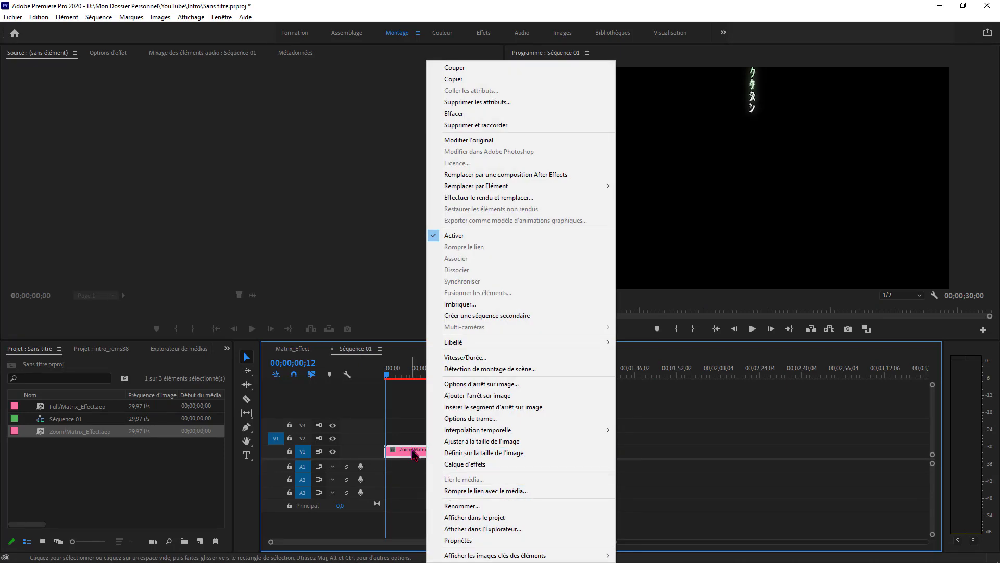
{"action": "left_click", "coordinate": [464, 357]}
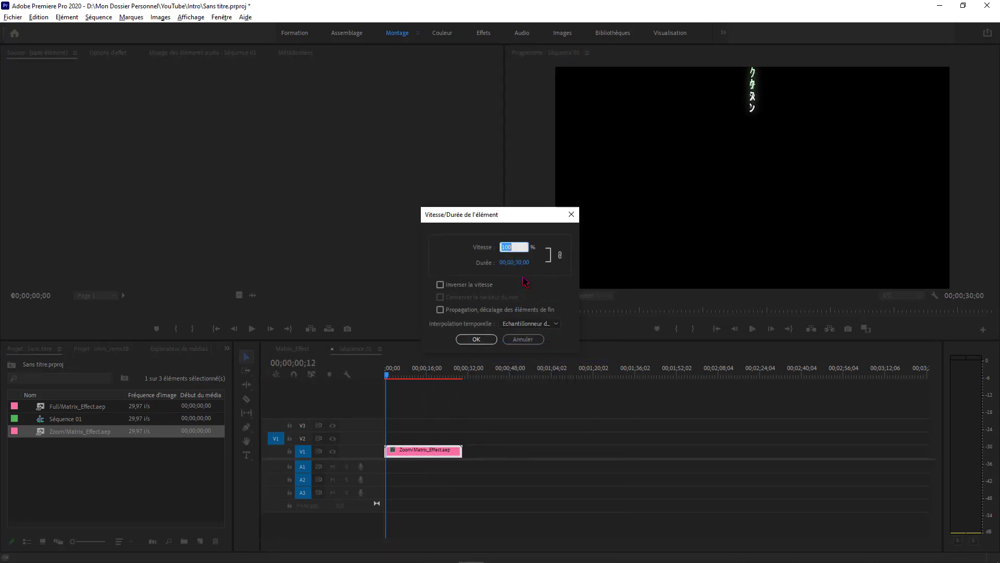
{"action": "type", "text": "120"}
{"action": "key", "text": "Return"}
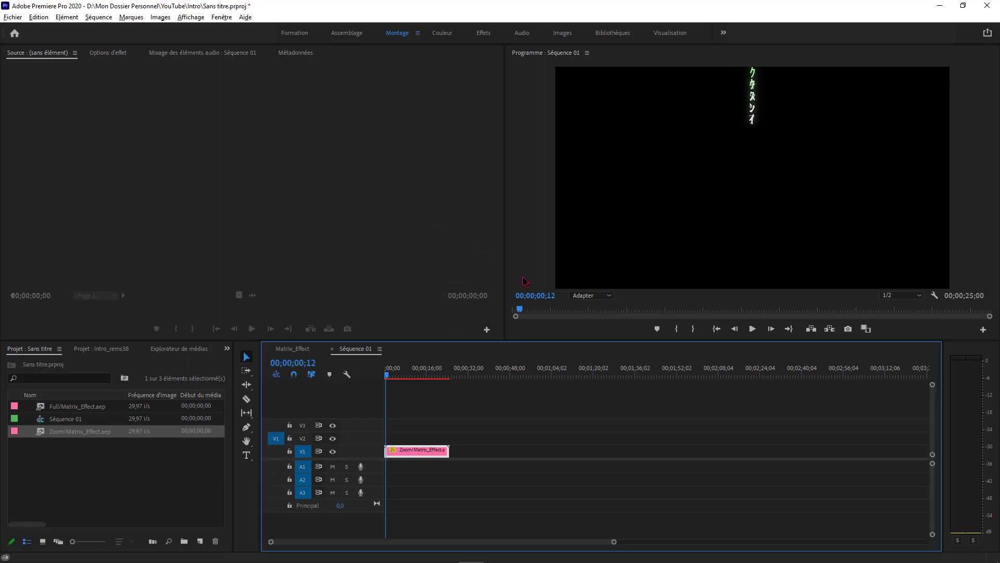
Play the sped-up Zoom clip from the beginning of the sequence
{"action": "left_click_drag", "start_coordinate": [612, 542], "coordinate": [456, 541]}
{"action": "mouse_move", "coordinate": [387, 375]}
{"action": "left_mouse_down"}
{"action": "mouse_move", "coordinate": [561, 375]}
{"action": "mouse_move", "coordinate": [385, 374]}
{"action": "left_mouse_up"}
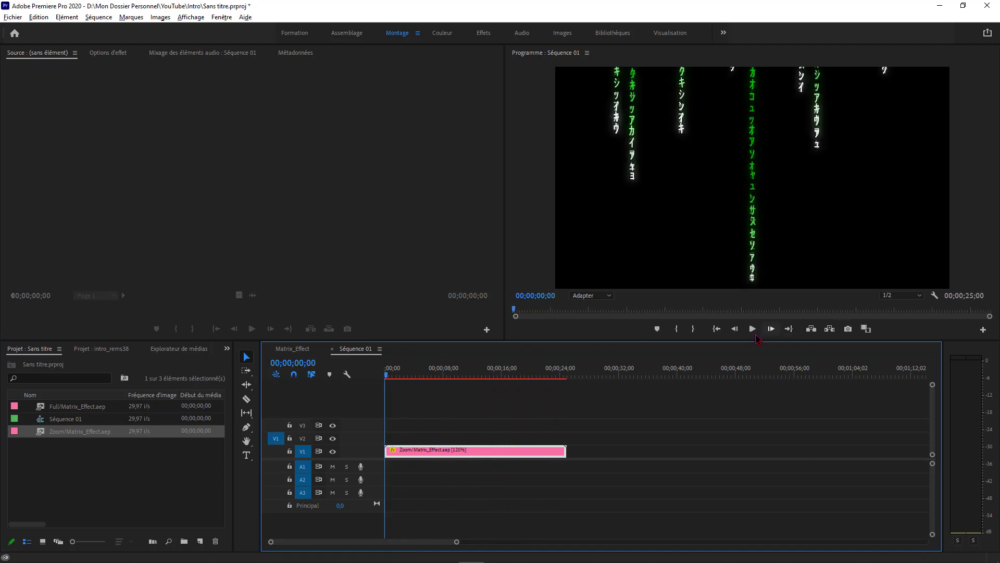
{"action": "left_click", "coordinate": [752, 329]}
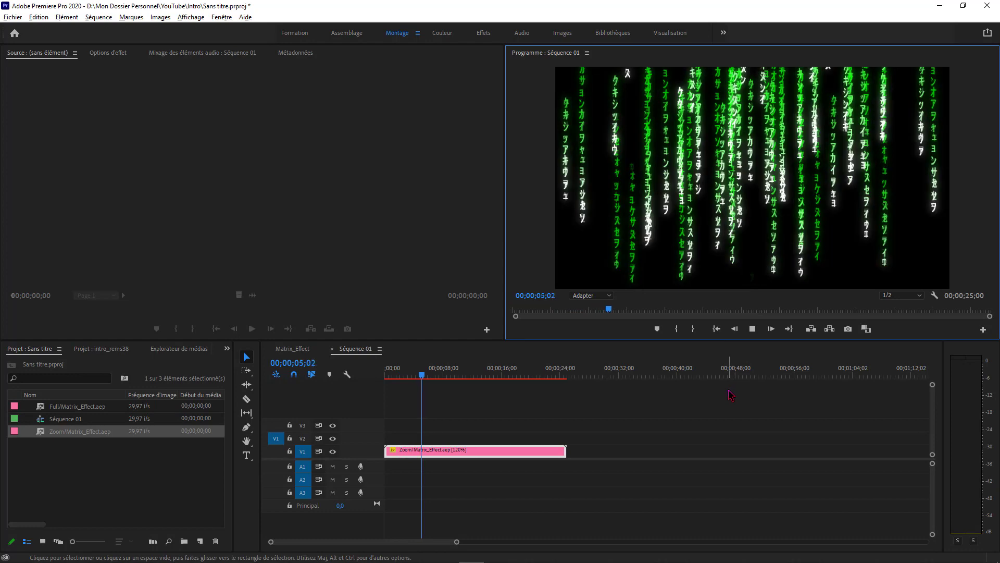
Stop the playback, return the playhead to the start of Séquence 01 and look through the sequence's rendering commands
{"action": "left_click", "coordinate": [752, 328]}
{"action": "left_click_drag", "start_coordinate": [447, 373], "coordinate": [393, 384]}
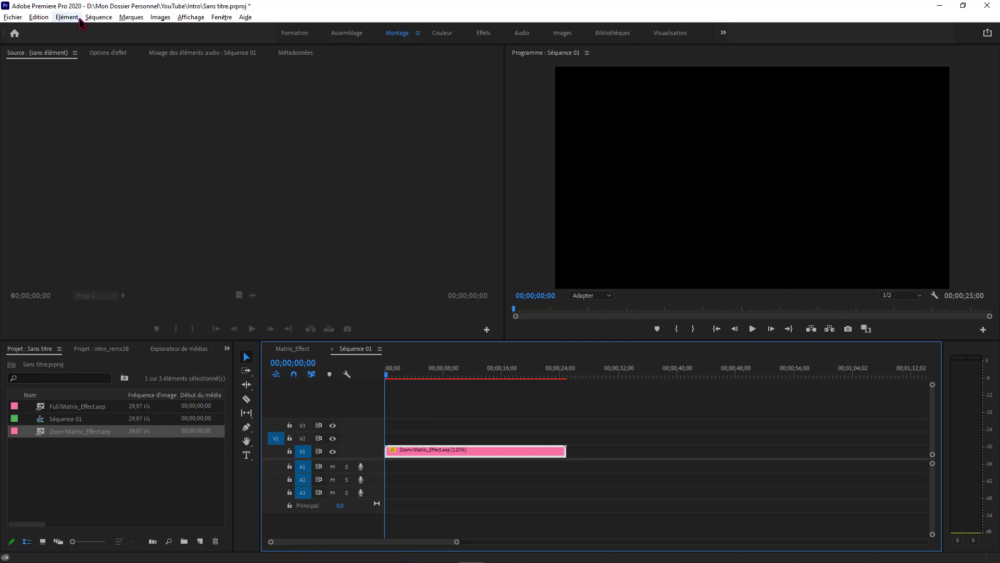
{"action": "left_click", "coordinate": [98, 18]}
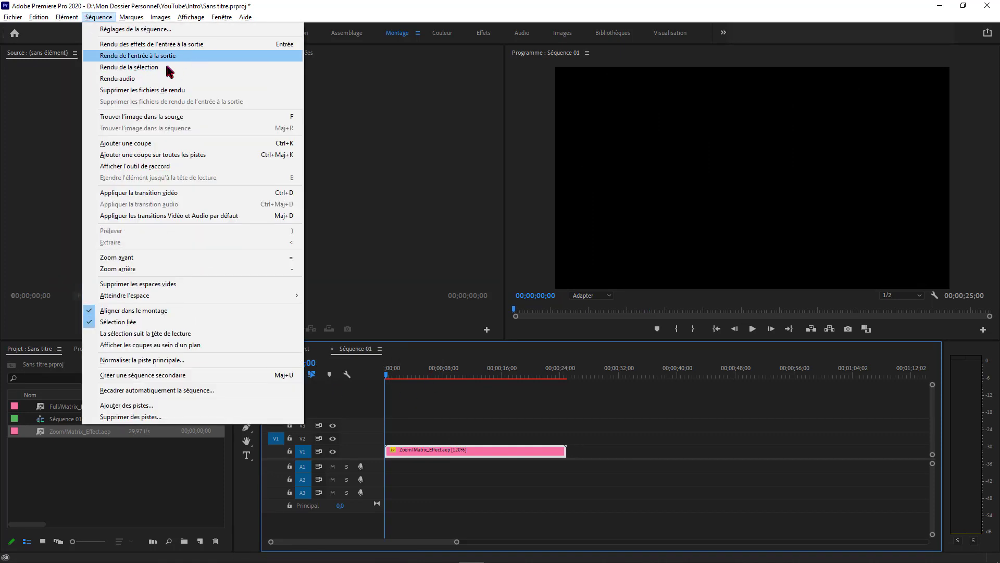
{"action": "left_click", "coordinate": [597, 448]}
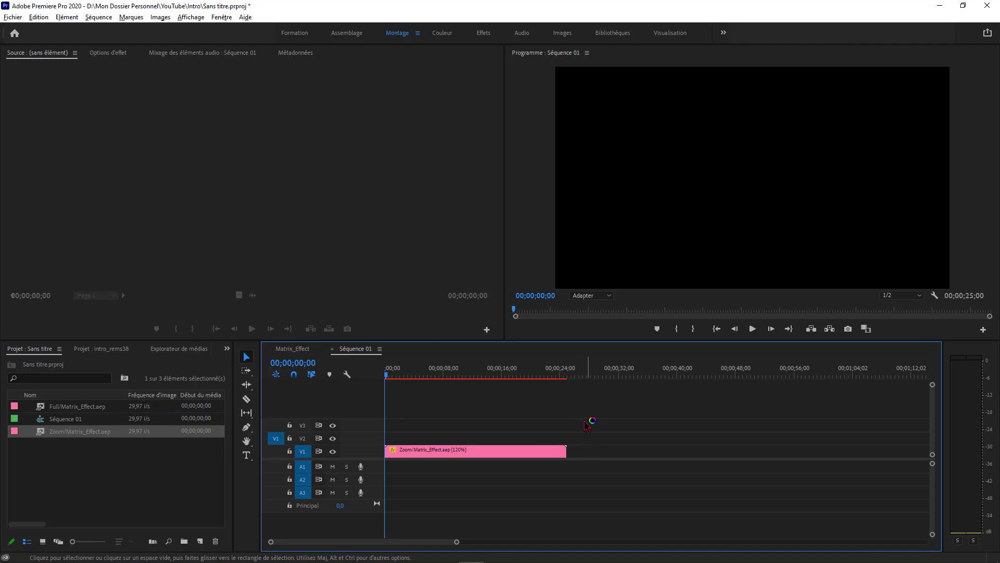
Cut the Zoom clip at 00;00;10;08, after the REM'S 38 title, and delete the remaining part
{"action": "left_click_drag", "start_coordinate": [521, 373], "coordinate": [454, 385]}
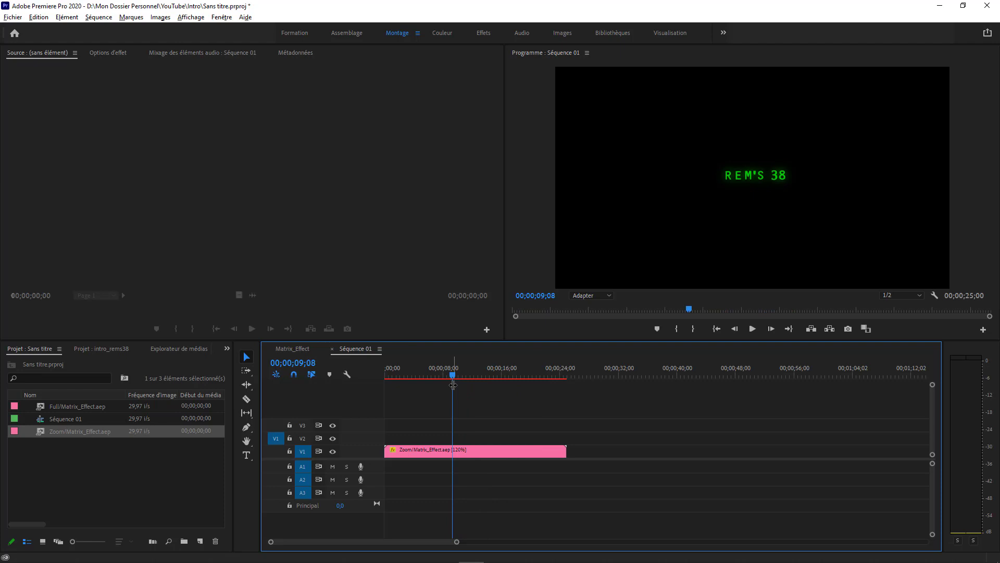
{"action": "mouse_move", "coordinate": [453, 384]}
{"action": "left_mouse_down"}
{"action": "mouse_move", "coordinate": [431, 376]}
{"action": "mouse_move", "coordinate": [463, 380]}
{"action": "left_mouse_up"}
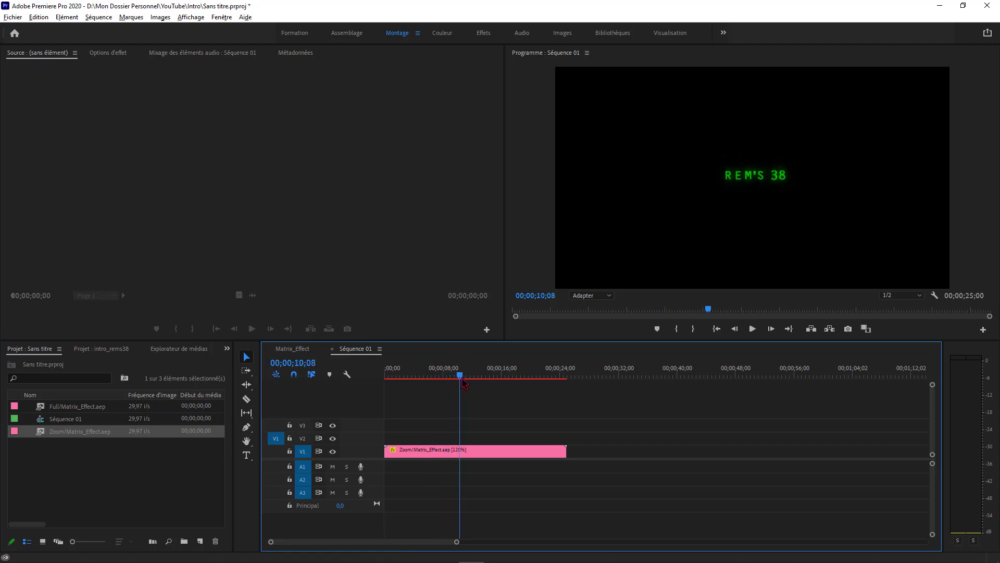
{"action": "key", "text": "c"}
{"action": "left_click", "coordinate": [460, 451]}
{"action": "left_click", "coordinate": [246, 356]}
{"action": "left_click", "coordinate": [508, 451]}
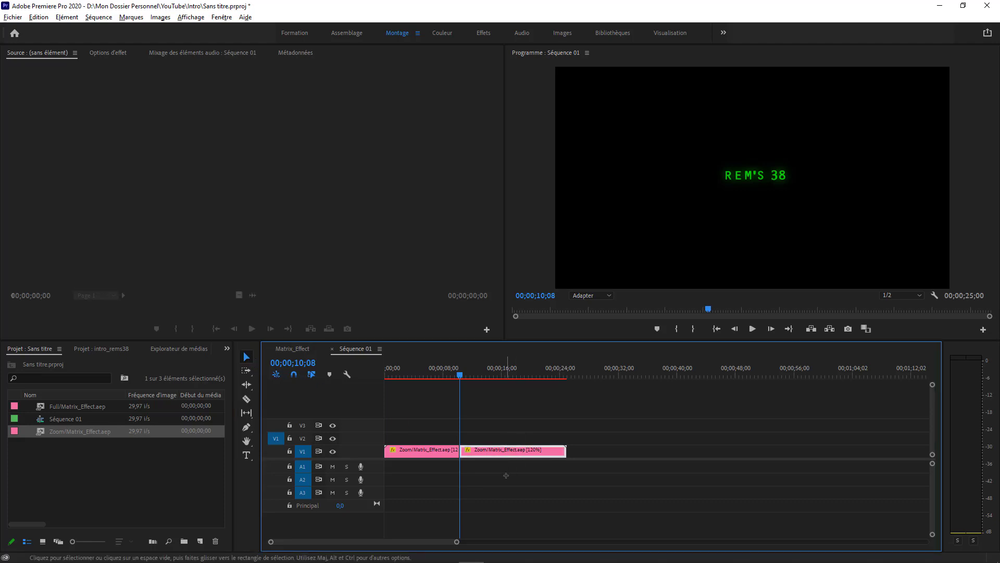
{"action": "key", "text": "Delete"}
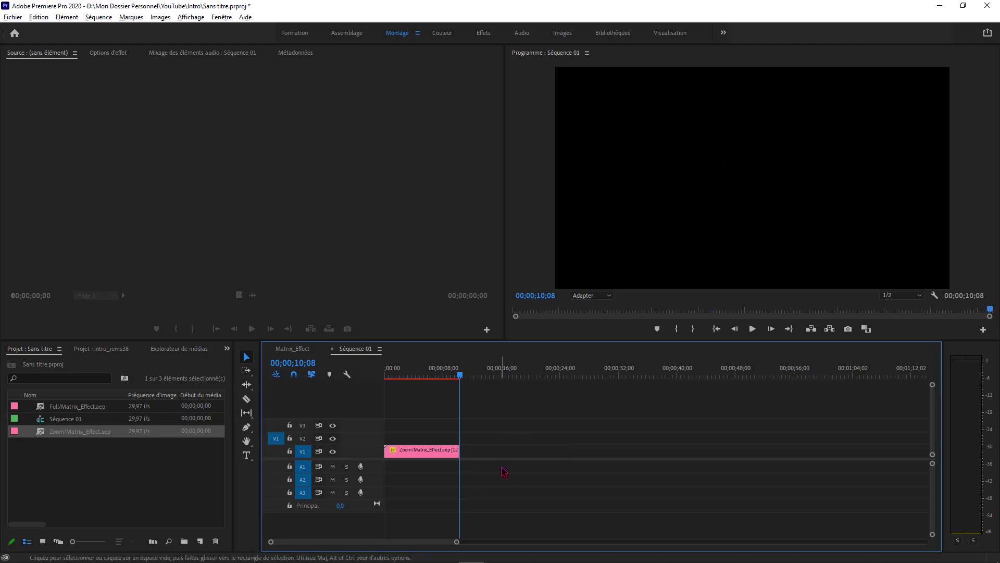
Place the Full/Matrix_Effect.aep composition on track V2, starting where the Zoom clip on V1 ends
{"action": "left_click", "coordinate": [444, 452]}
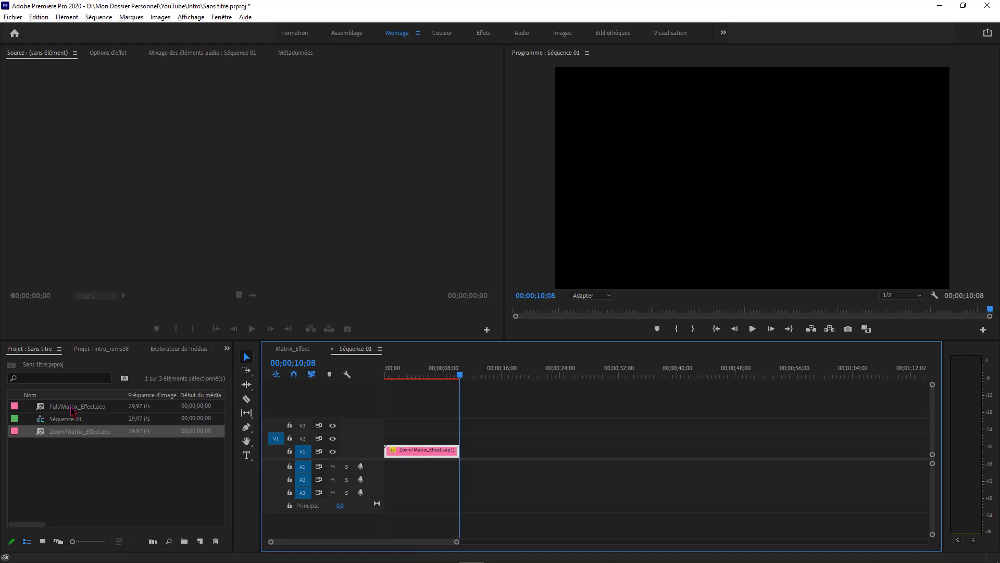
{"action": "left_click_drag", "start_coordinate": [434, 446], "coordinate": [479, 433]}
{"action": "left_click_drag", "start_coordinate": [461, 376], "coordinate": [453, 376]}
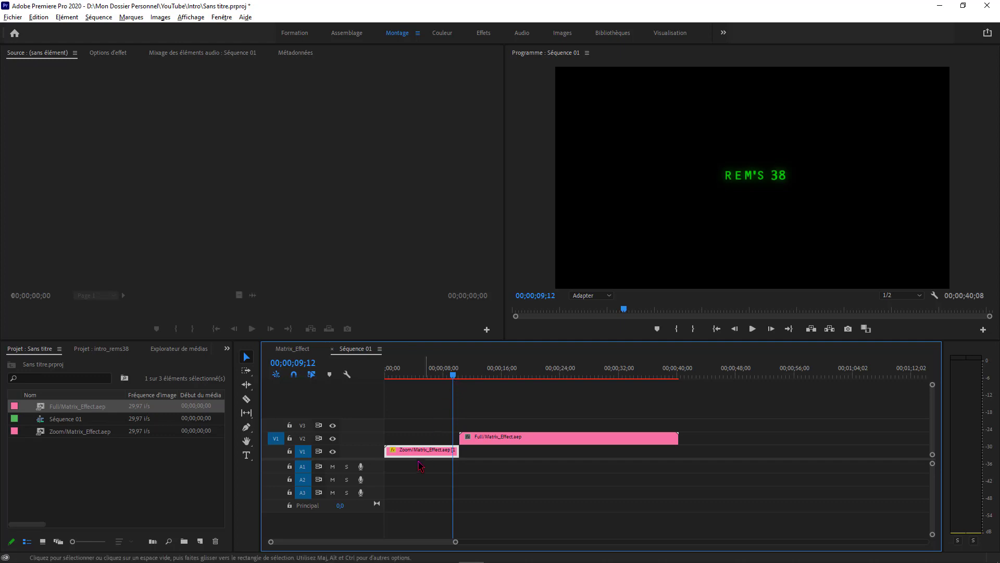
Apply the Fondu au noir video transition to the end of the Zoom clip, working in the Effets workspace
{"action": "left_click", "coordinate": [484, 34]}
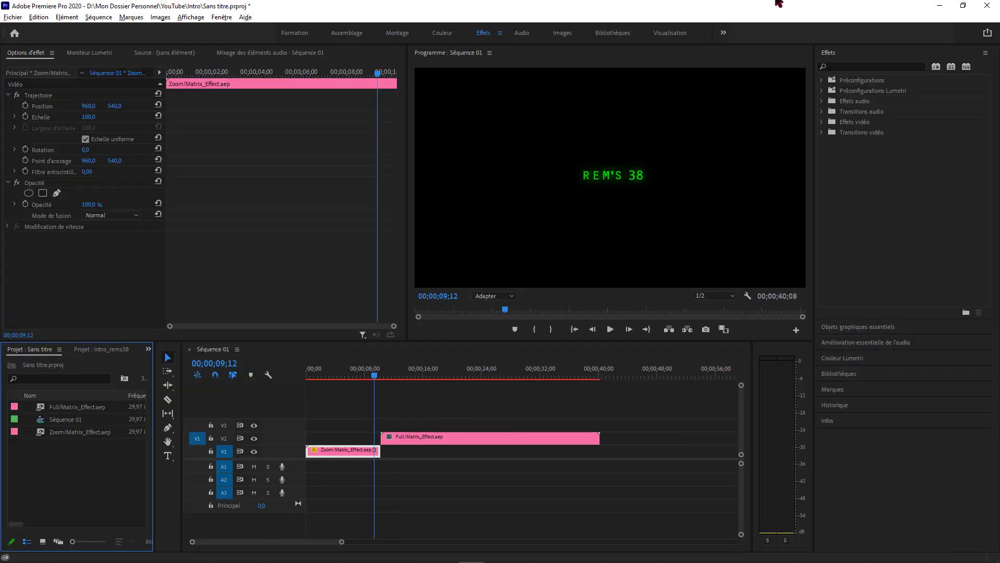
{"action": "left_click", "coordinate": [822, 122]}
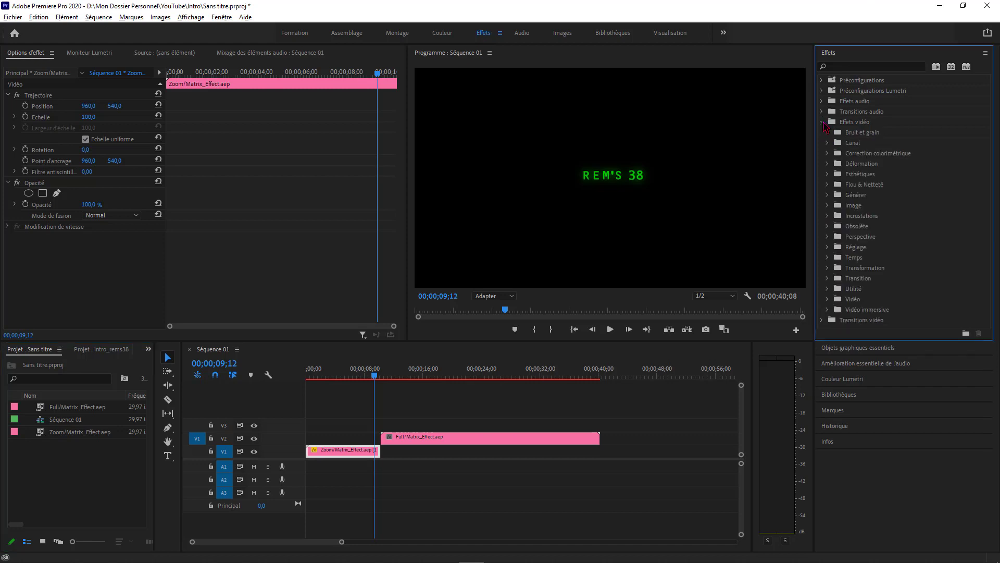
{"action": "left_click", "coordinate": [822, 122]}
{"action": "left_click", "coordinate": [823, 133]}
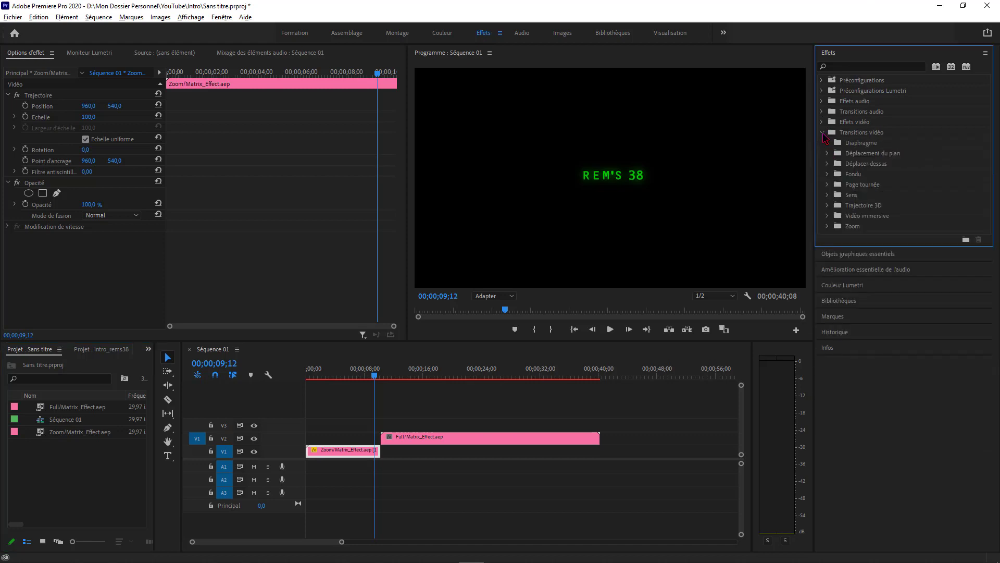
{"action": "left_click", "coordinate": [828, 174]}
{"action": "left_click_drag", "start_coordinate": [866, 208], "coordinate": [372, 458]}
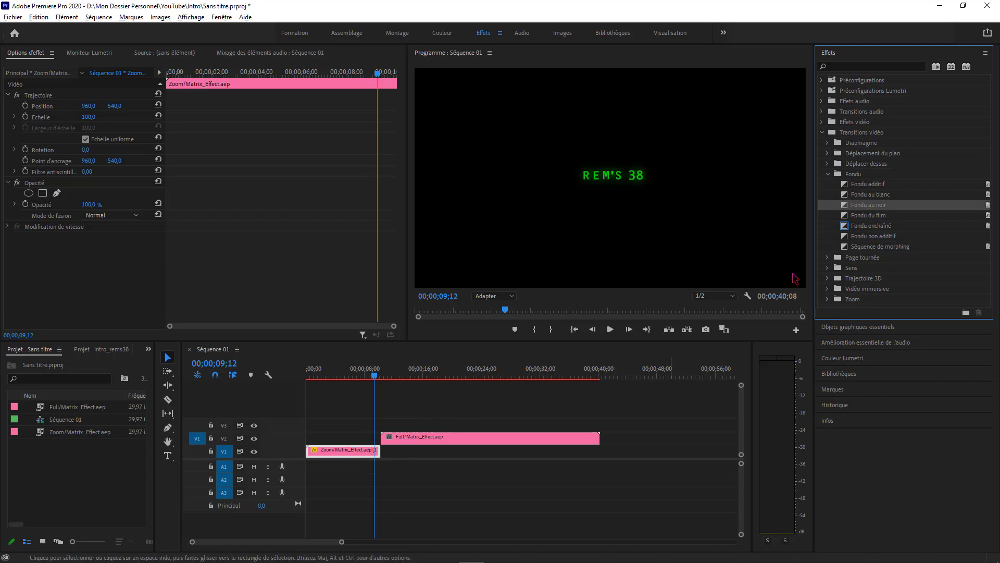
{"action": "left_click_drag", "start_coordinate": [859, 208], "coordinate": [380, 459]}
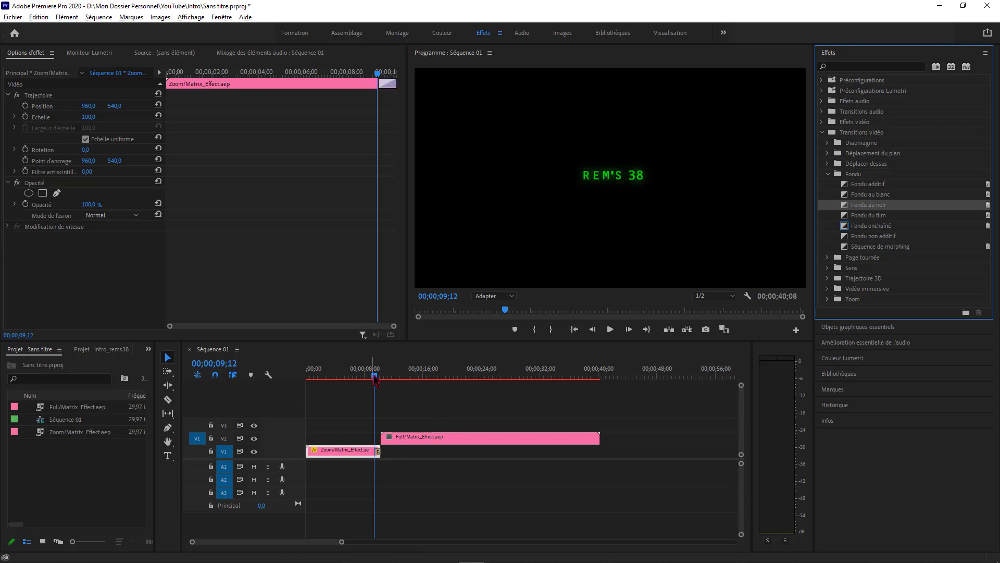
Preview the fade to black leading into the Full clip and return to the Montage workspace
{"action": "left_click_drag", "start_coordinate": [376, 376], "coordinate": [379, 377]}
{"action": "key", "text": "space"}
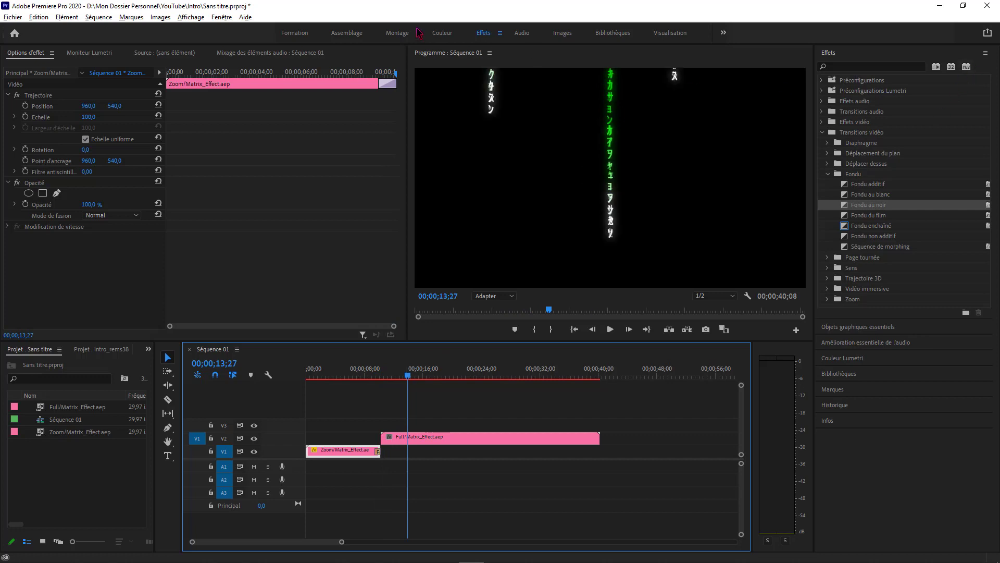
{"action": "left_click", "coordinate": [399, 38]}
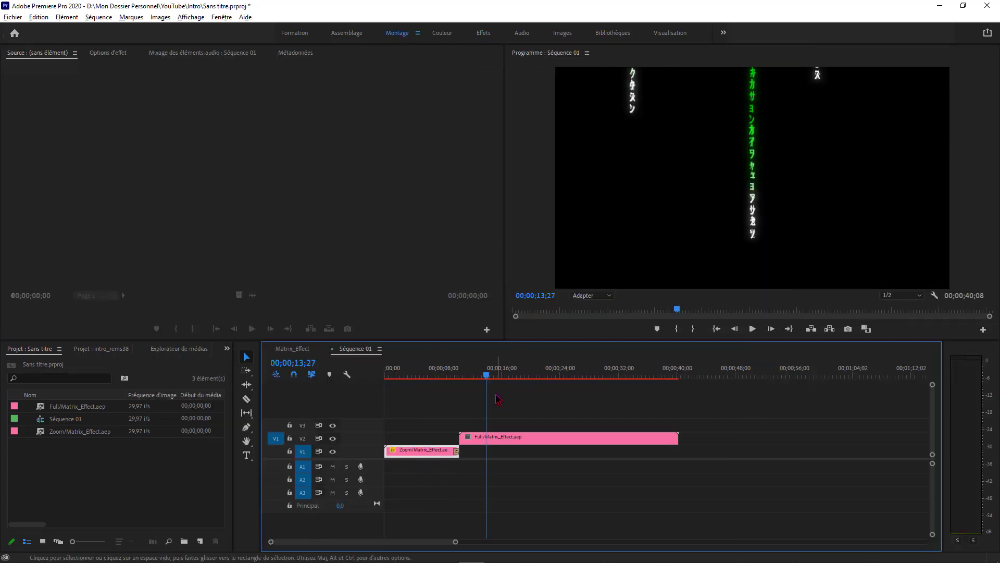
{"action": "left_click_drag", "start_coordinate": [464, 375], "coordinate": [458, 386]}
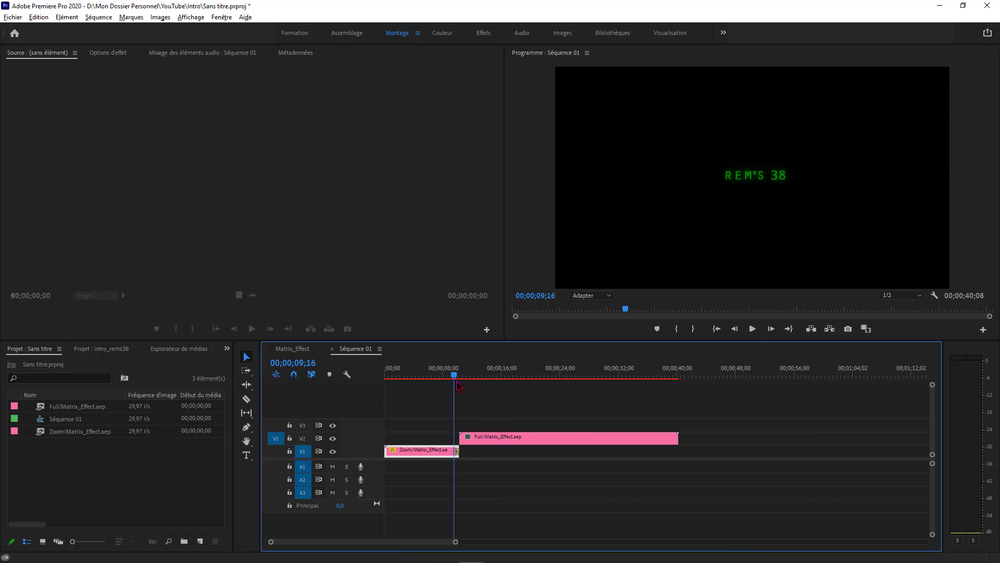
Try starting the Full clip earlier so that it overlaps the Zoom clip's fade, and move it back to the Zoom clip's end
{"action": "left_click_drag", "start_coordinate": [476, 441], "coordinate": [457, 384]}
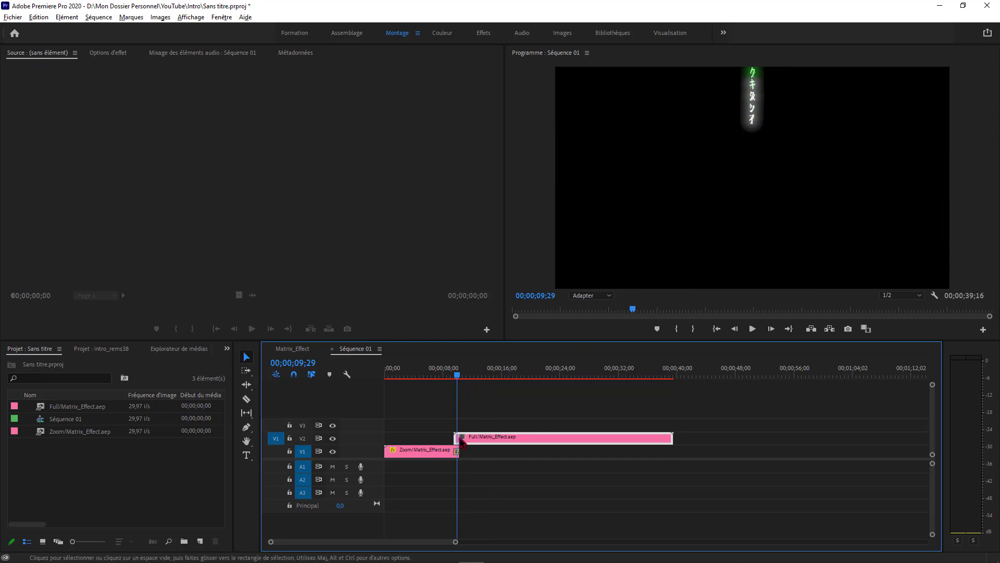
{"action": "left_click_drag", "start_coordinate": [461, 442], "coordinate": [475, 442]}
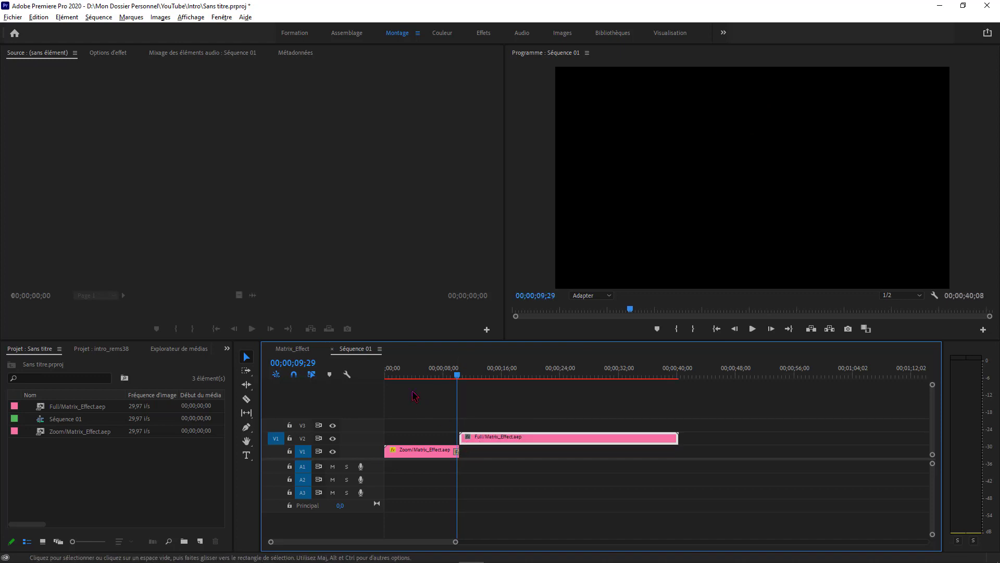
Check the finished Matrix_Effect sequence for reference and set the speed of the Full clip in Séquence 01 to 154.91%
{"action": "left_click", "coordinate": [293, 349]}
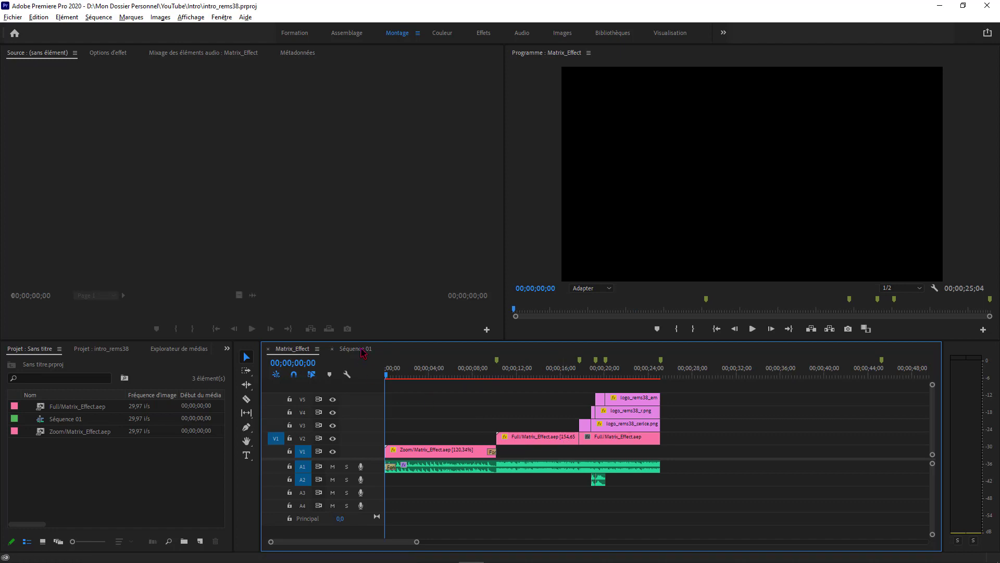
{"action": "left_click", "coordinate": [355, 348]}
{"action": "right_click", "coordinate": [498, 440]}
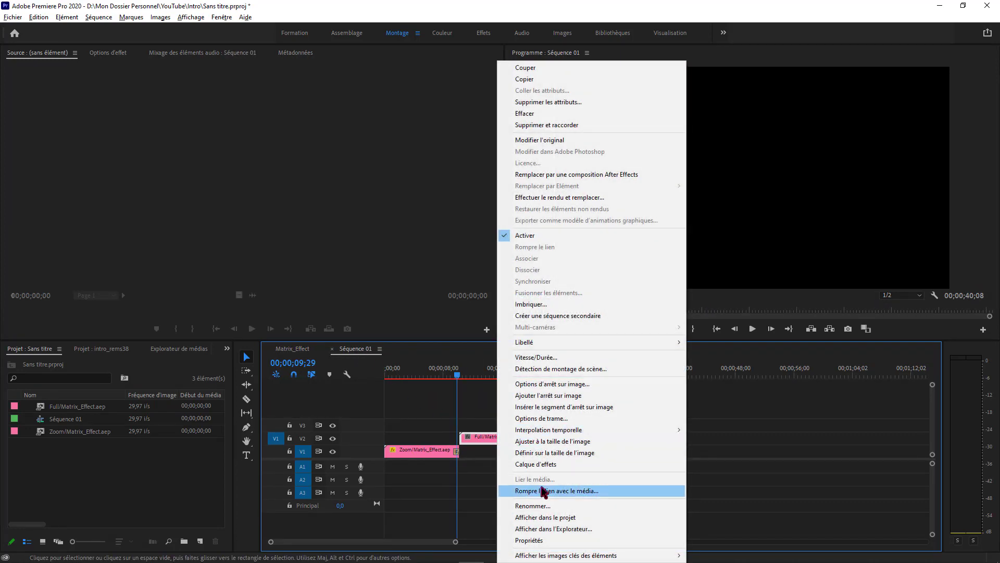
{"action": "left_click", "coordinate": [544, 359]}
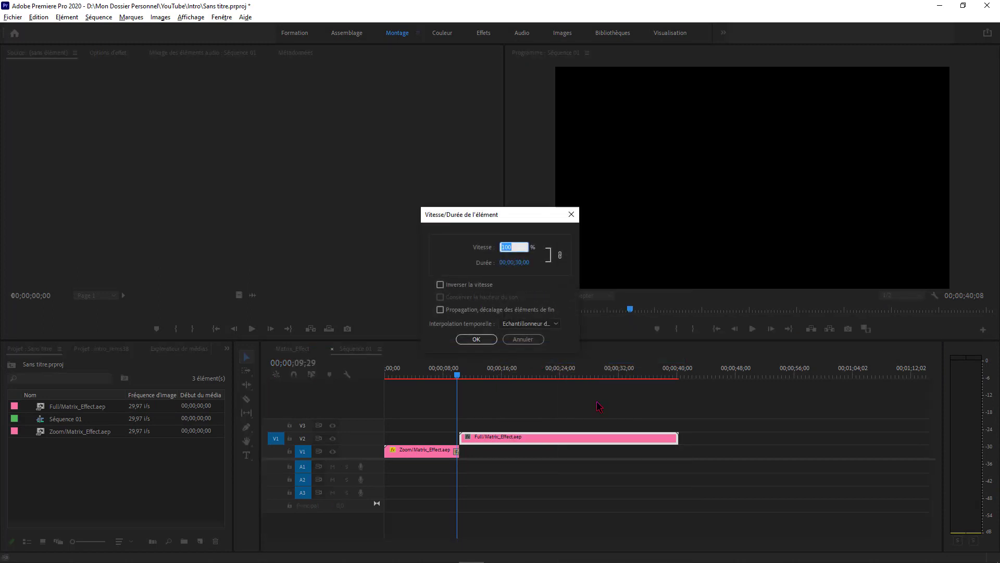
{"action": "key", "text": "Return"}
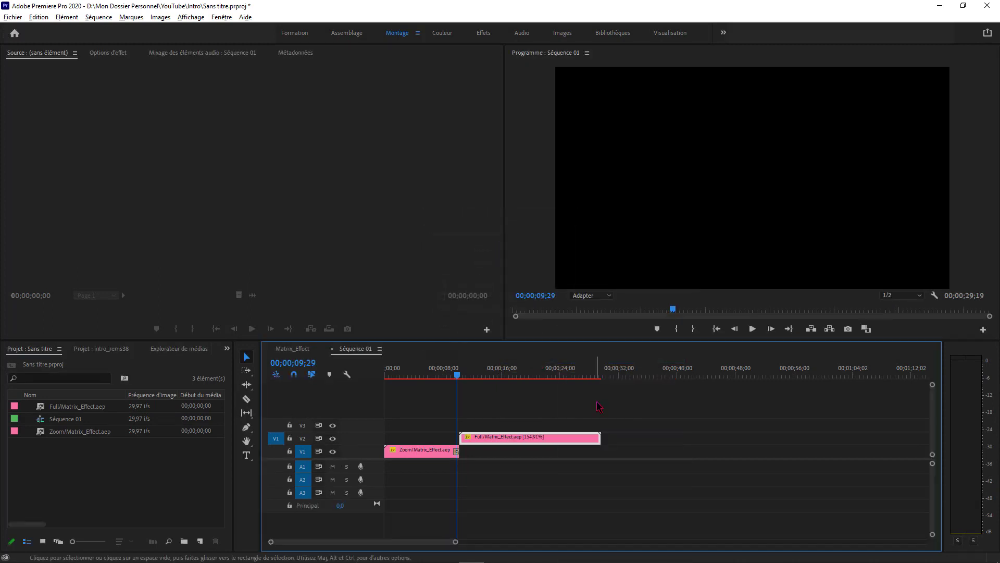
{"action": "mouse_move", "coordinate": [457, 380]}
{"action": "left_mouse_down"}
{"action": "mouse_move", "coordinate": [539, 379]}
{"action": "mouse_move", "coordinate": [462, 384]}
{"action": "left_mouse_up"}
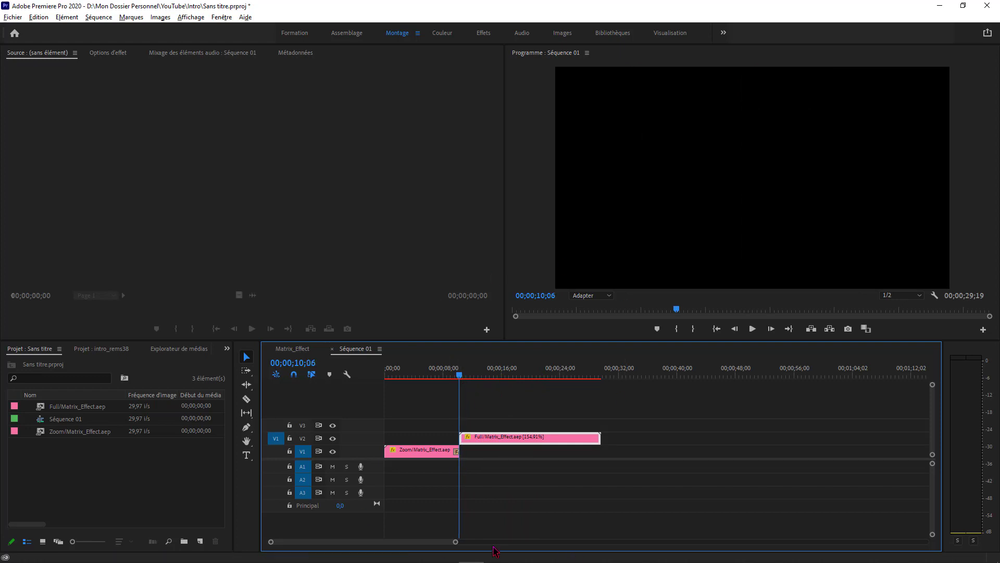
Switch to After Effects and scrub through the Zoom composition and the beginning of the Full composition
{"action": "mouse_move", "coordinate": [495, 562]}
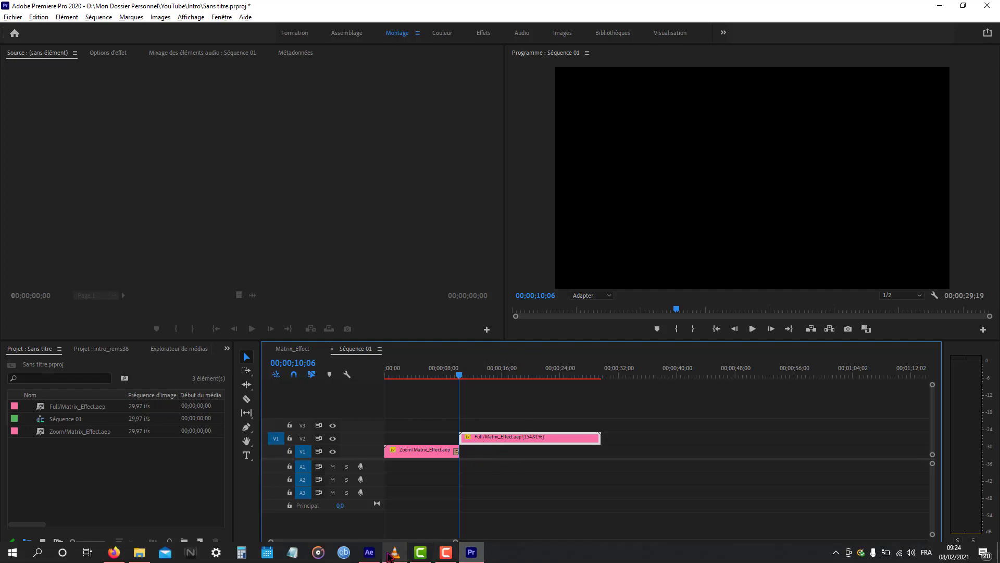
{"action": "left_click", "coordinate": [368, 552]}
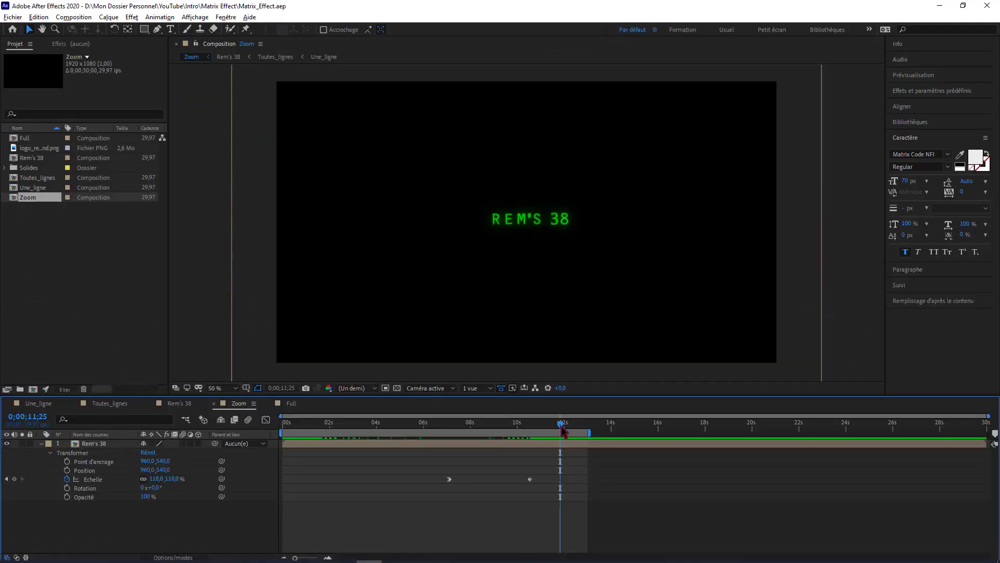
{"action": "left_click_drag", "start_coordinate": [561, 423], "coordinate": [503, 423]}
{"action": "left_click", "coordinate": [279, 405]}
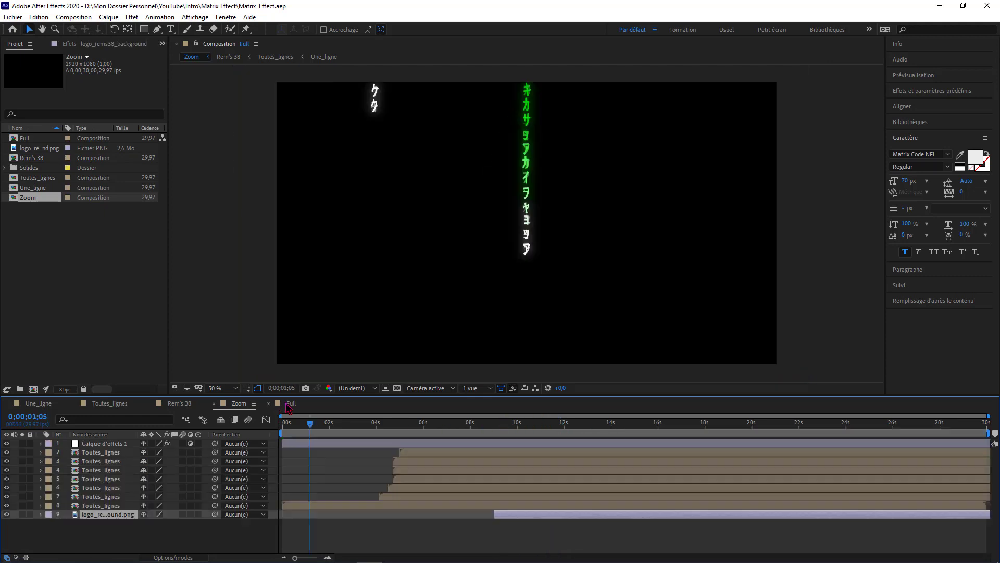
{"action": "left_click_drag", "start_coordinate": [311, 424], "coordinate": [267, 439]}
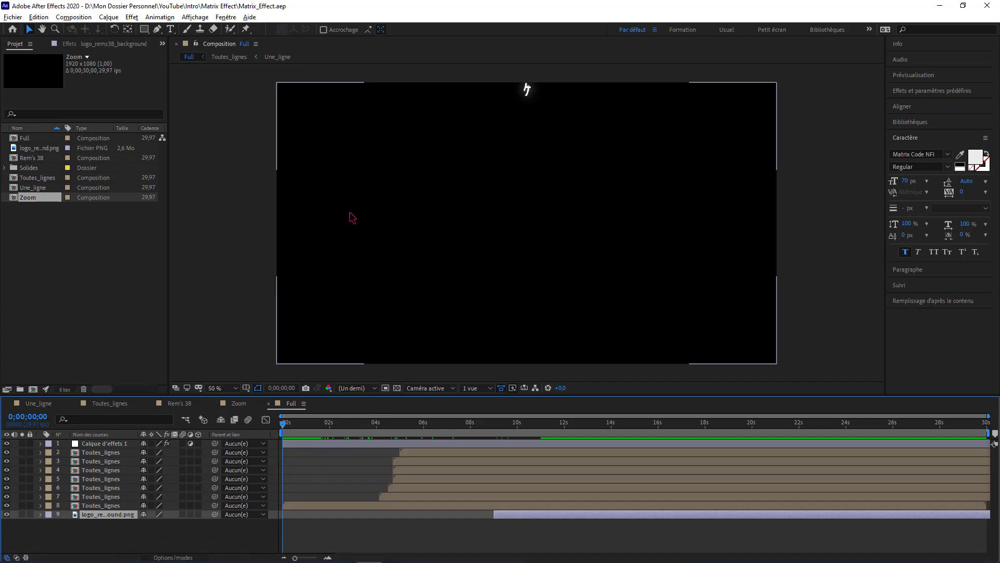
{"action": "mouse_move", "coordinate": [286, 430]}
{"action": "left_mouse_down"}
{"action": "mouse_move", "coordinate": [513, 430]}
{"action": "mouse_move", "coordinate": [281, 417]}
{"action": "left_mouse_up"}
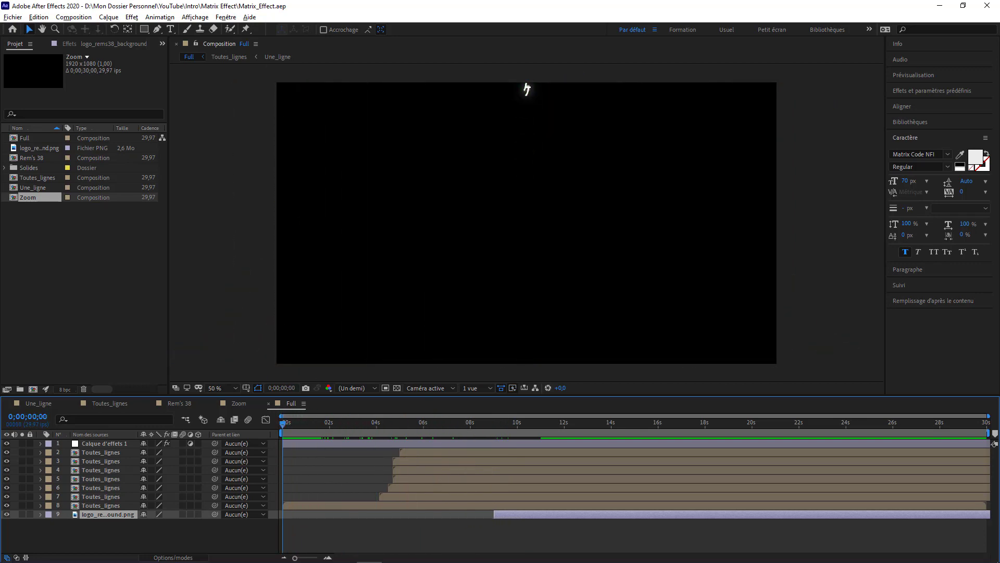
Browse to the Logo folder inside the YouTube folder in File Explorer and open logo_rems38.psd in Photoshop
{"action": "left_click", "coordinate": [139, 554]}
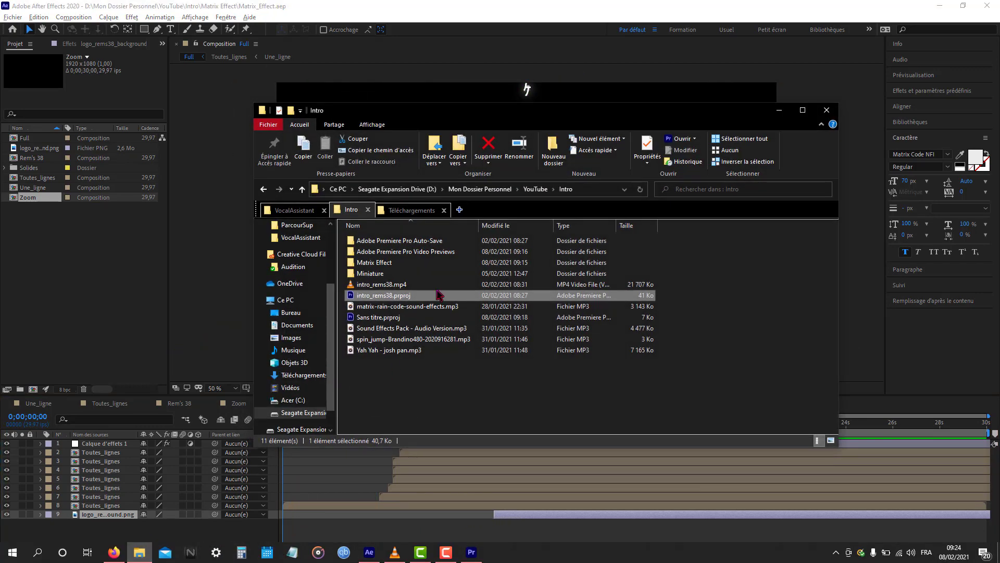
{"action": "left_click", "coordinate": [395, 380]}
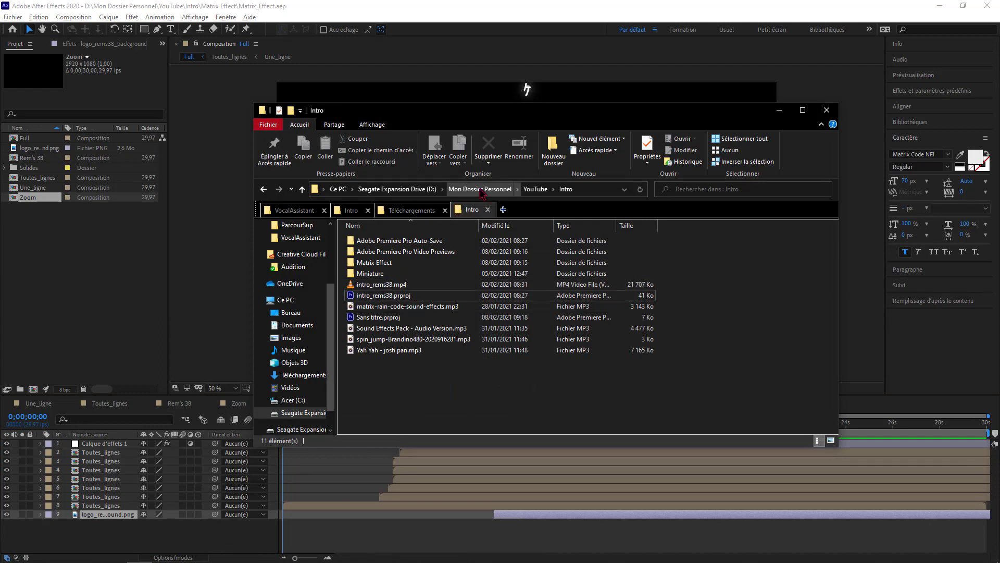
{"action": "left_click", "coordinate": [536, 190]}
{"action": "double_click", "coordinate": [396, 262]}
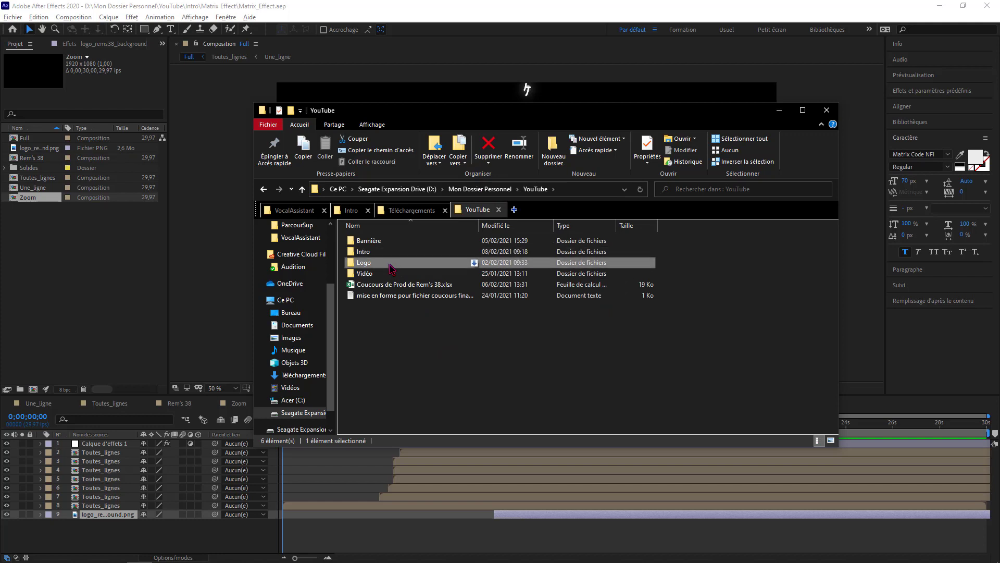
{"action": "double_click", "coordinate": [396, 263]}
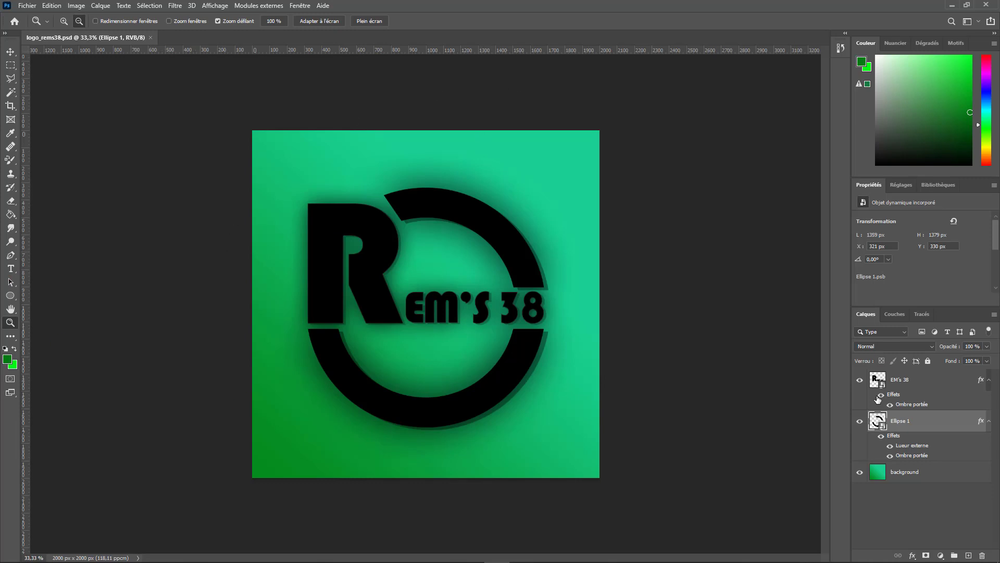
Hide the EM's 38 and Ellipse 1 layers so only the background layer shows, and look at the export options
{"action": "left_click", "coordinate": [860, 382]}
{"action": "left_click", "coordinate": [859, 420]}
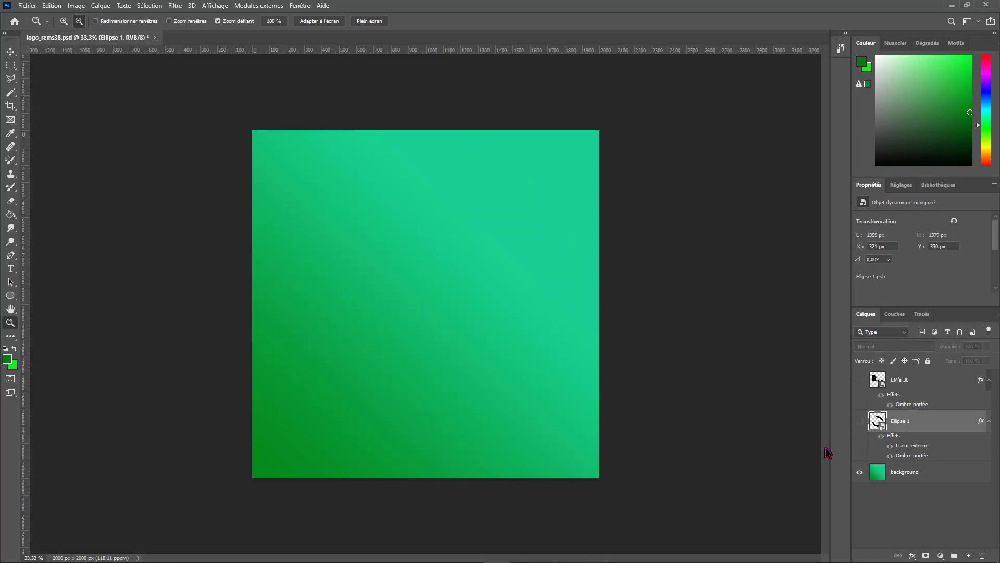
{"action": "left_click", "coordinate": [27, 5]}
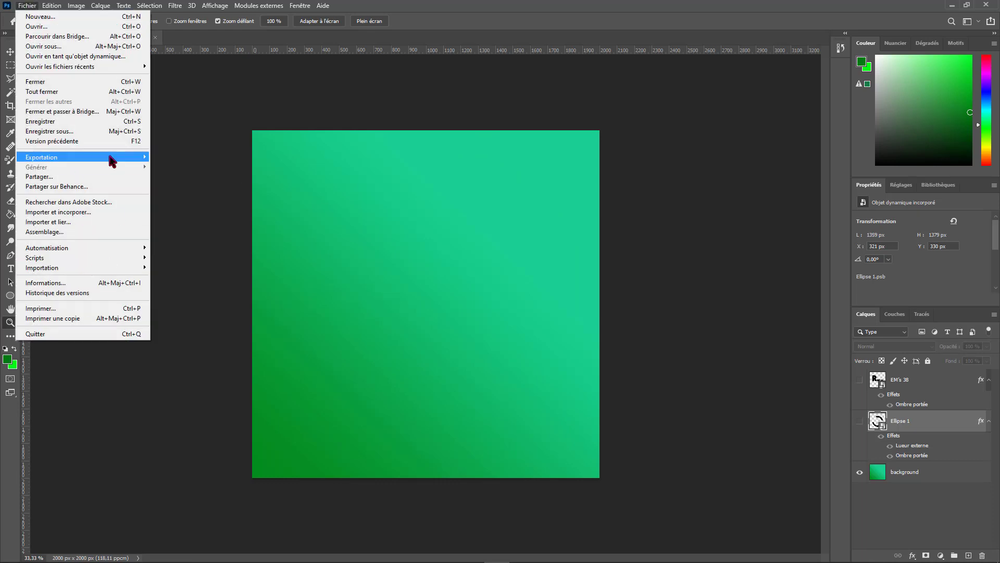
{"action": "mouse_move", "coordinate": [110, 157]}
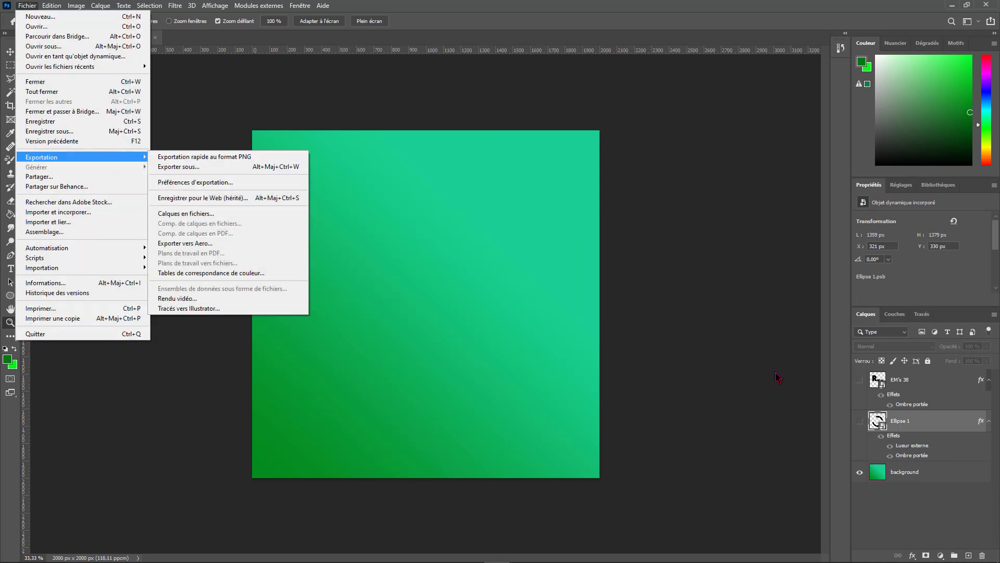
{"action": "left_click", "coordinate": [912, 508]}
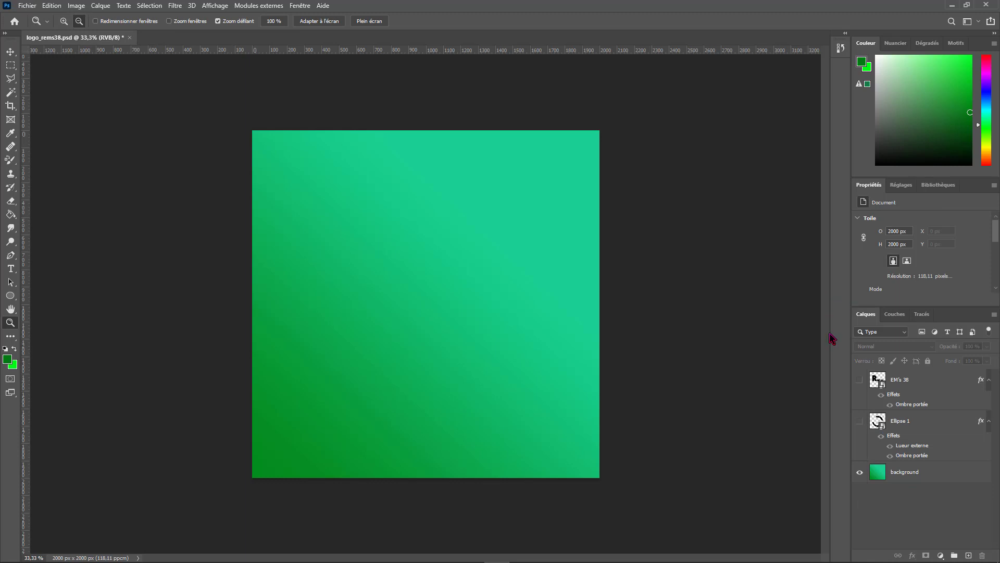
Hide the background layer, show only the EM's 38 layer and open its smart object contents
{"action": "left_click", "coordinate": [860, 473]}
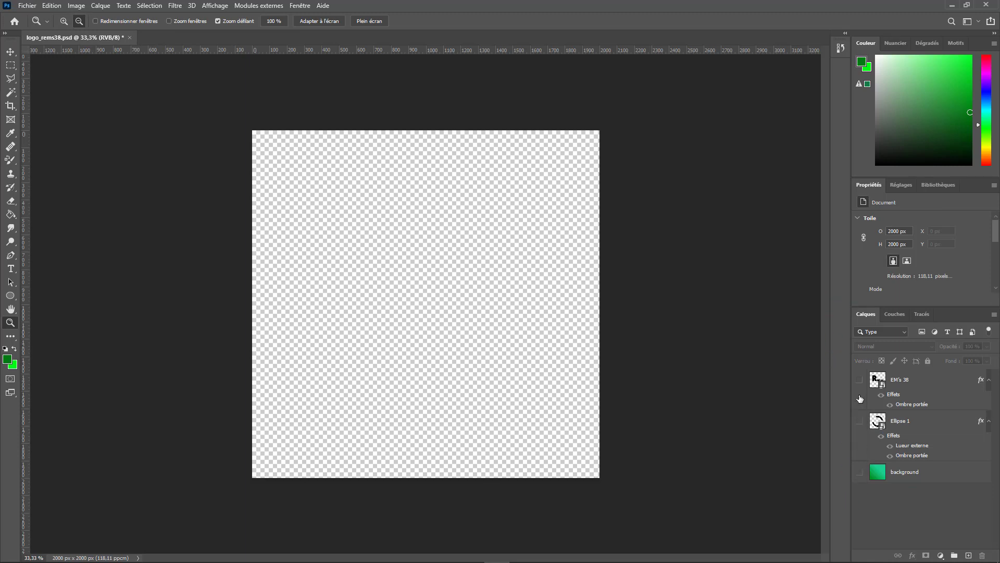
{"action": "left_click", "coordinate": [861, 381]}
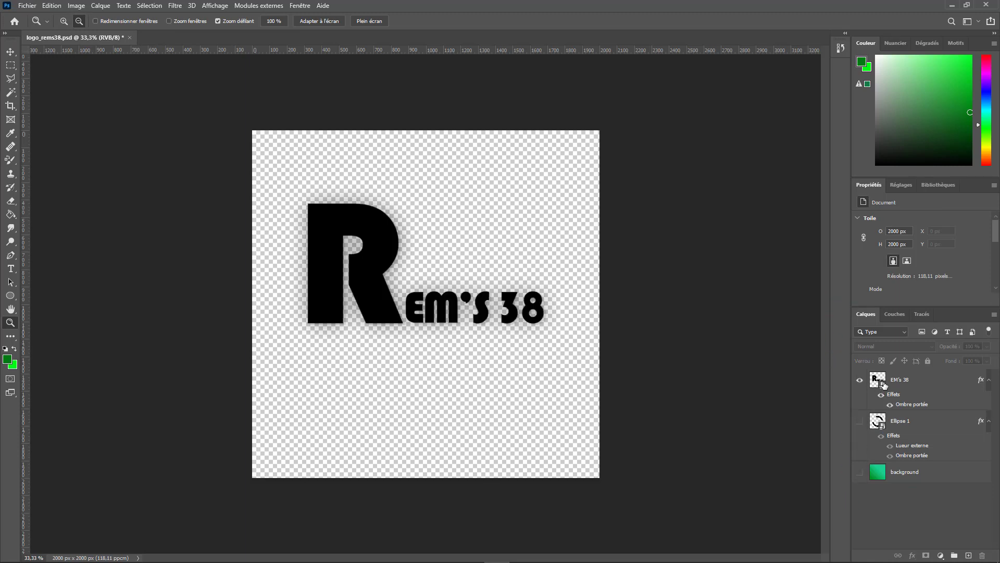
{"action": "left_click", "coordinate": [884, 384]}
{"action": "double_click", "coordinate": [883, 387]}
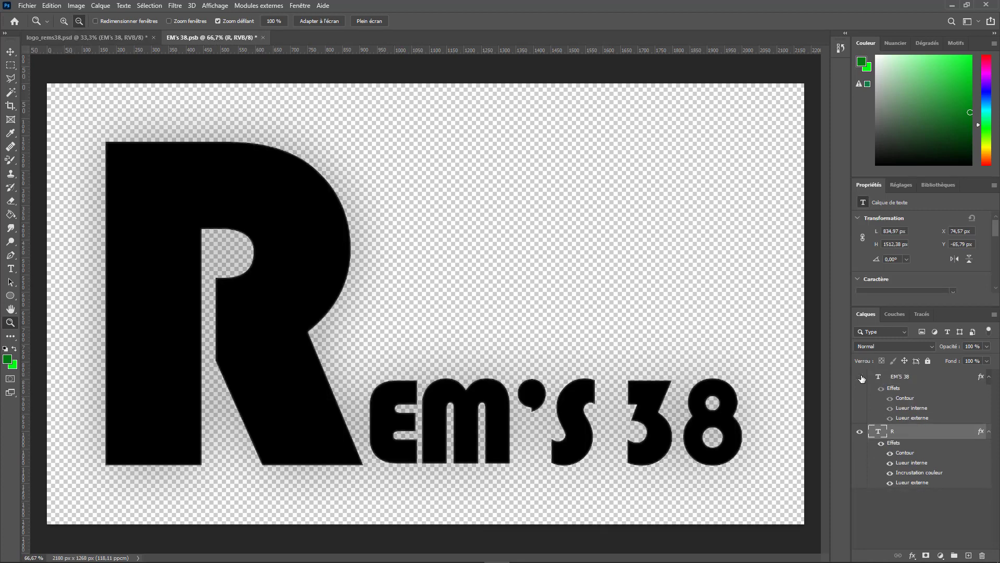
Isolate the R text and the EM'S 38 text in turn inside the smart object, and close it without saving
{"action": "left_click", "coordinate": [860, 376]}
{"action": "left_click", "coordinate": [861, 377]}
{"action": "left_click", "coordinate": [860, 432]}
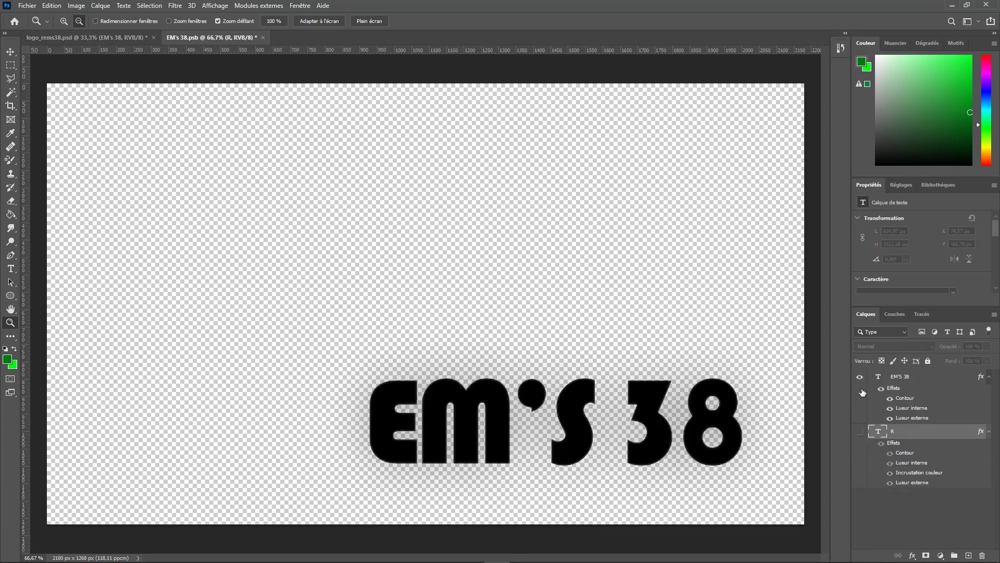
{"action": "left_click", "coordinate": [263, 38]}
{"action": "left_click", "coordinate": [511, 221]}
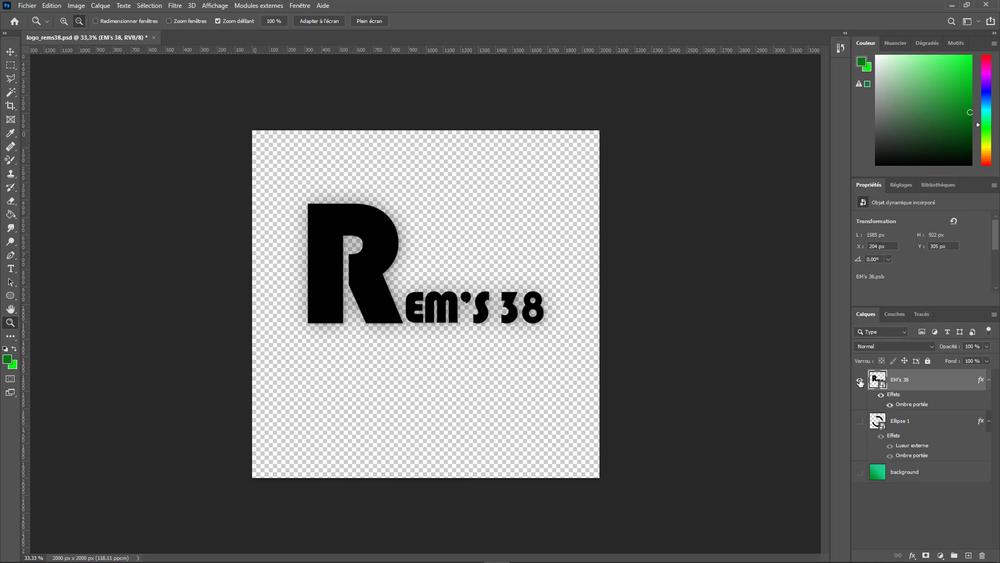
Show the Ellipse 1 circle alone, bring the EM's 38 layer back with it, and close logo_rems38.psd without saving
{"action": "left_click", "coordinate": [860, 380]}
{"action": "left_click", "coordinate": [860, 420]}
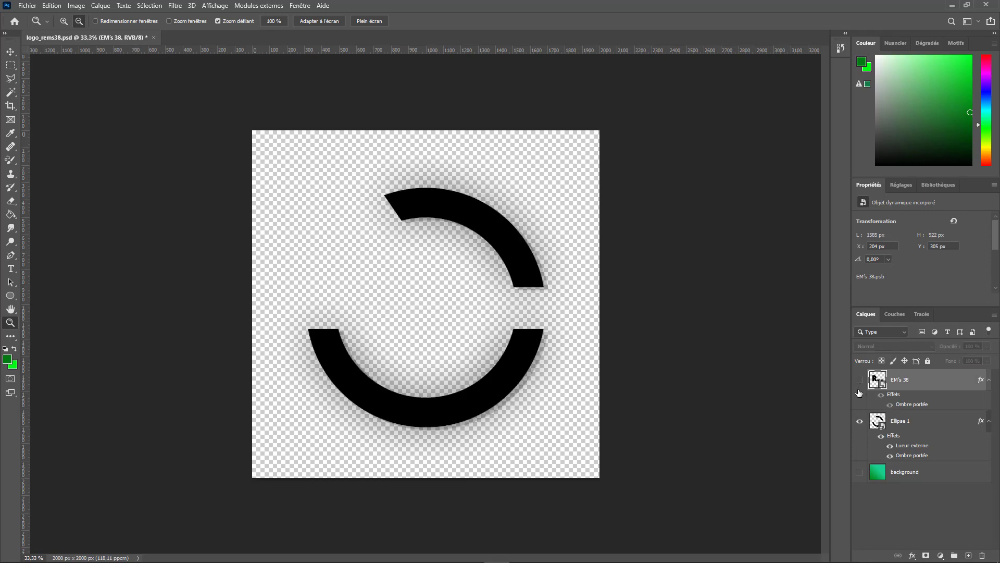
{"action": "left_click", "coordinate": [860, 380]}
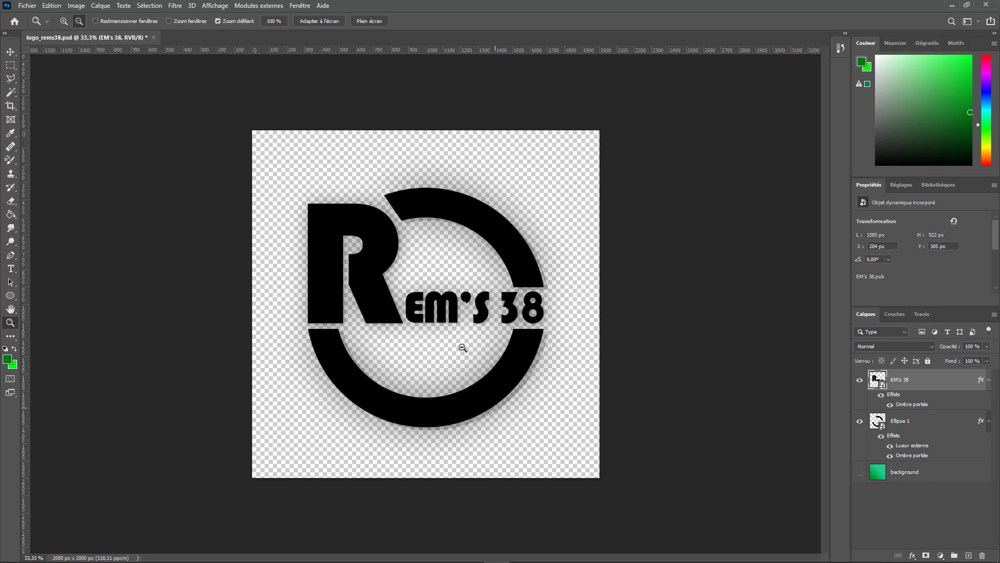
{"action": "left_click", "coordinate": [155, 38]}
{"action": "left_click", "coordinate": [512, 214]}
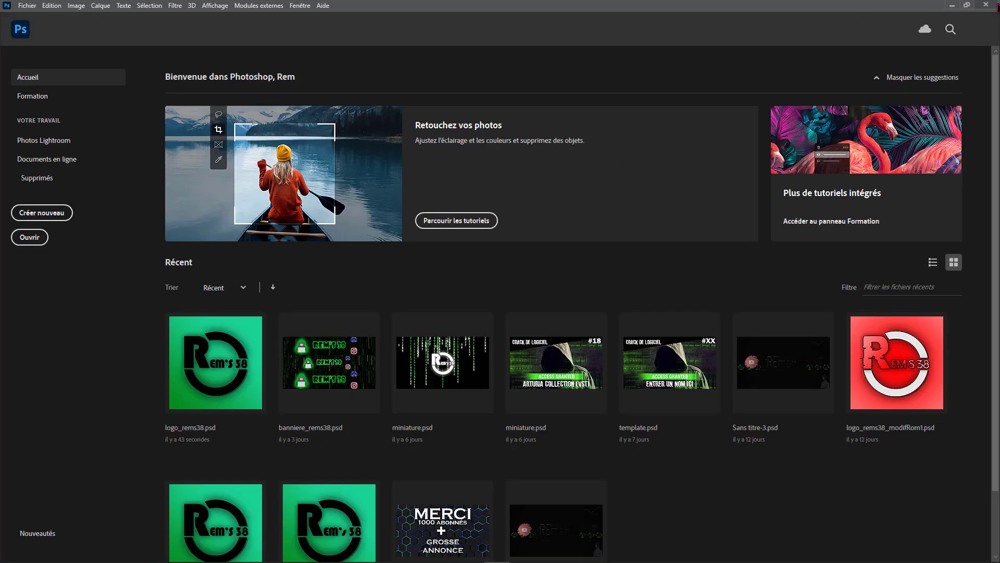
Switch to File Explorer, look through the separated logo PNGs in the Element_Séparé folder, and return to After Effects
{"action": "left_click", "coordinate": [997, 6]}
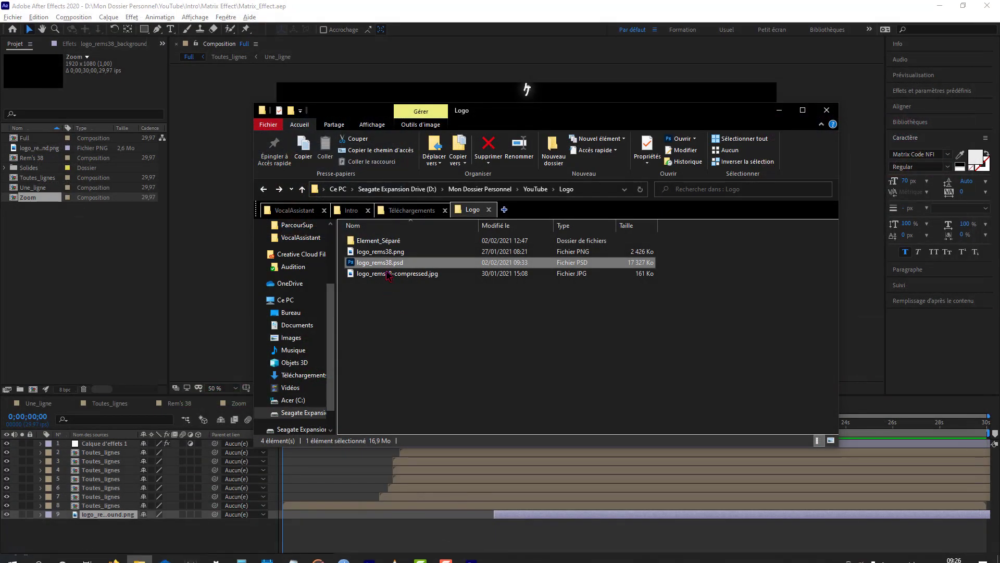
{"action": "double_click", "coordinate": [378, 241]}
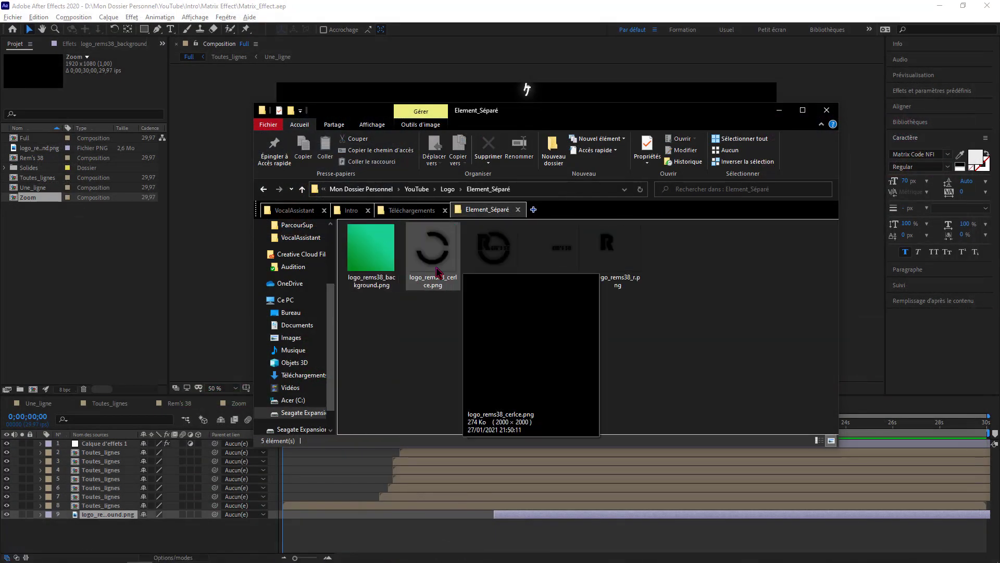
{"action": "mouse_move", "coordinate": [495, 270]}
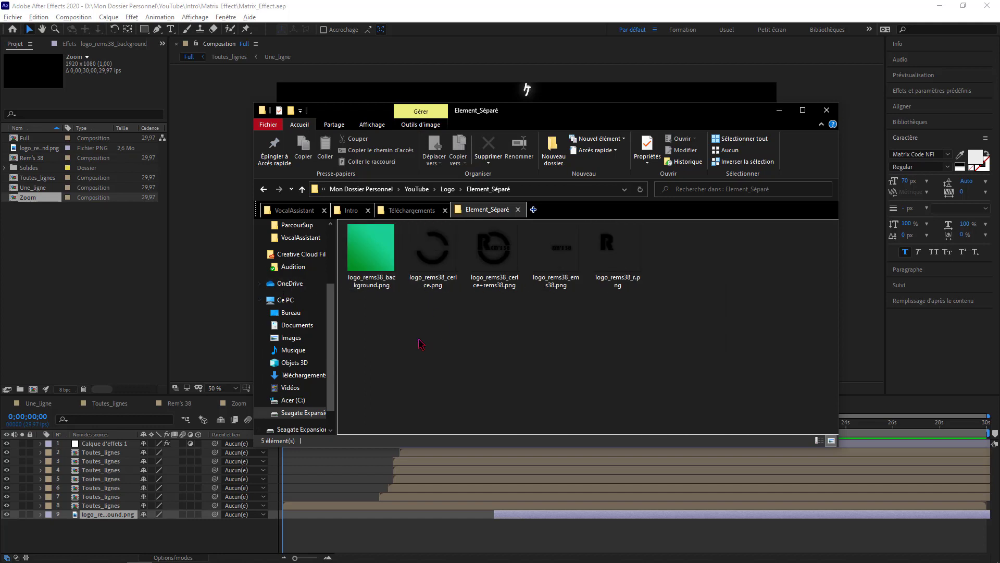
{"action": "left_click", "coordinate": [784, 119]}
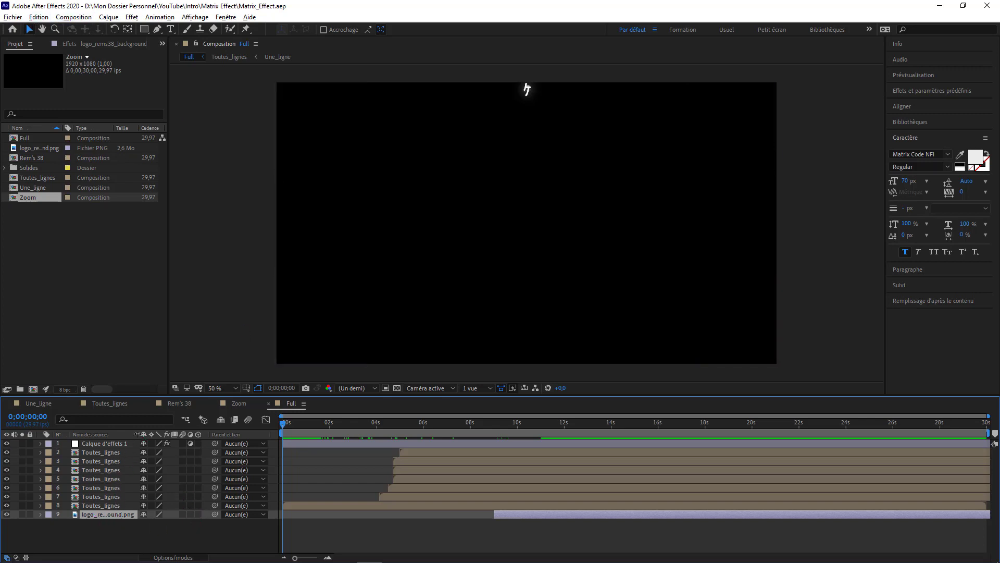
Hide every layer except the logo background image in the Full composition and scrub across the image's start
{"action": "mouse_move", "coordinate": [137, 434]}
{"action": "left_mouse_down"}
{"action": "mouse_move", "coordinate": [209, 436]}
{"action": "mouse_move", "coordinate": [135, 435]}
{"action": "left_mouse_up"}
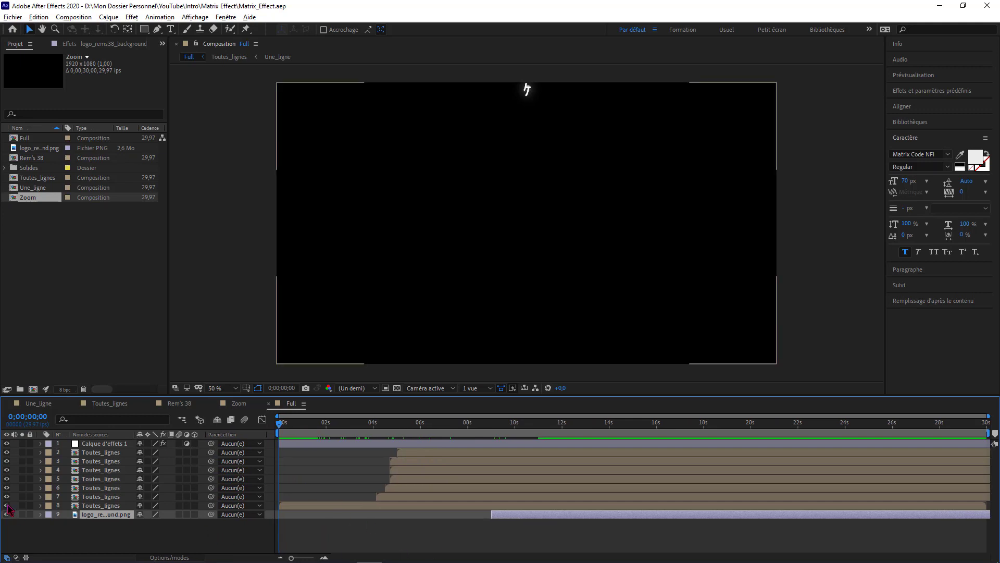
{"action": "left_click_drag", "start_coordinate": [6, 506], "coordinate": [7, 443]}
{"action": "left_click", "coordinate": [547, 429]}
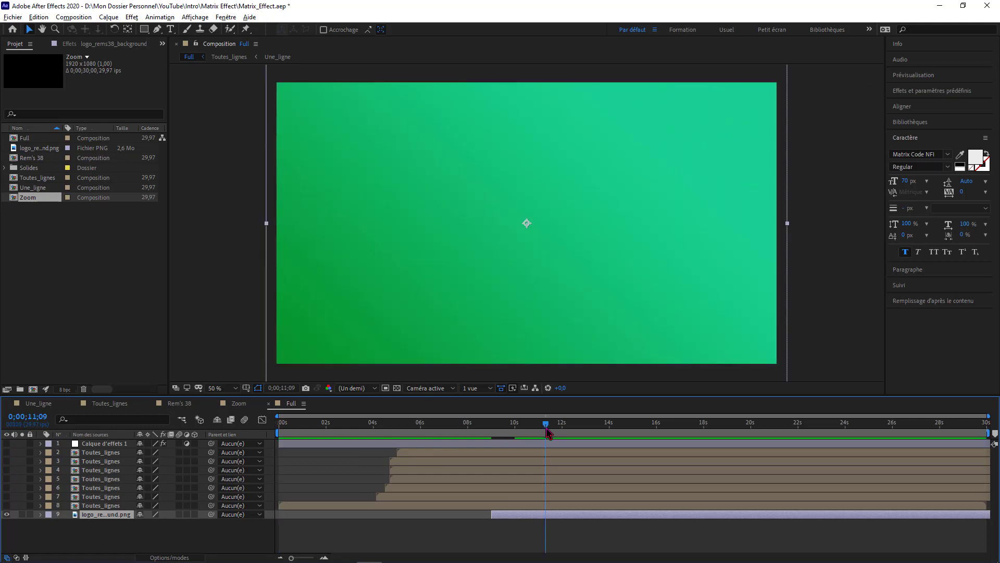
{"action": "left_click_drag", "start_coordinate": [543, 431], "coordinate": [485, 427]}
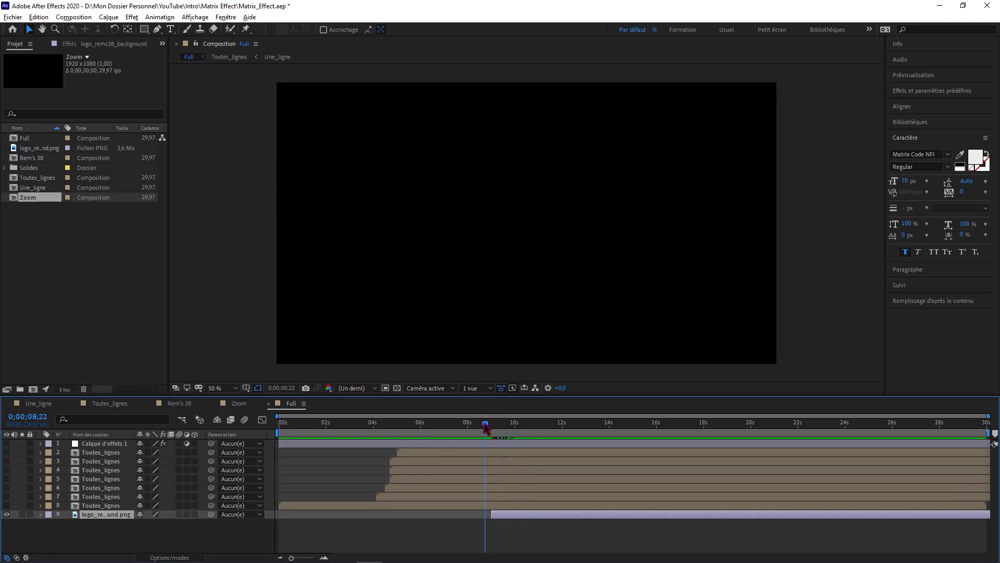
Reveal the logo background layer's transform properties and step through its opacity keyframes
{"action": "left_click", "coordinate": [40, 514]}
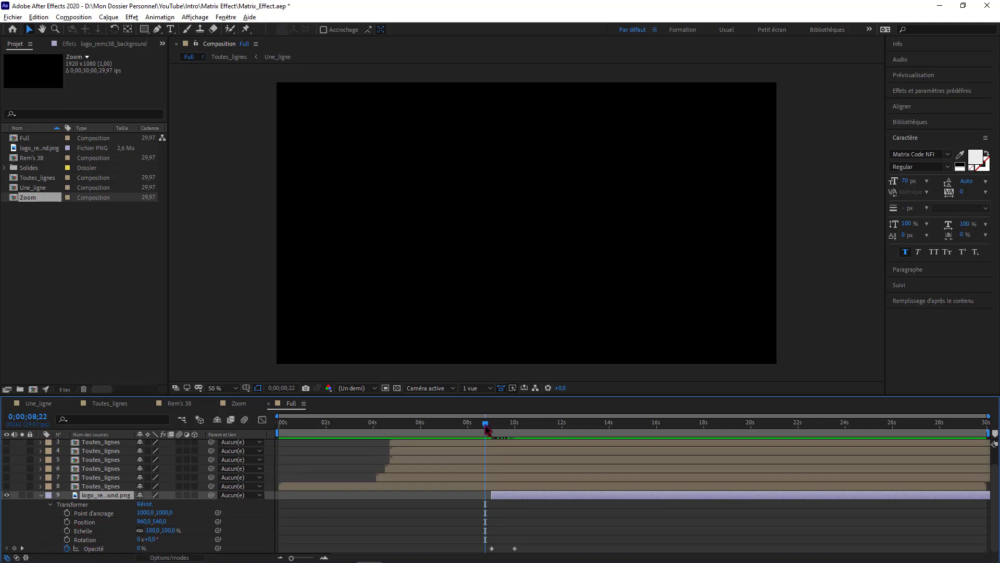
{"action": "mouse_move", "coordinate": [487, 427]}
{"action": "left_mouse_down"}
{"action": "mouse_move", "coordinate": [509, 427]}
{"action": "mouse_move", "coordinate": [493, 427]}
{"action": "left_mouse_up"}
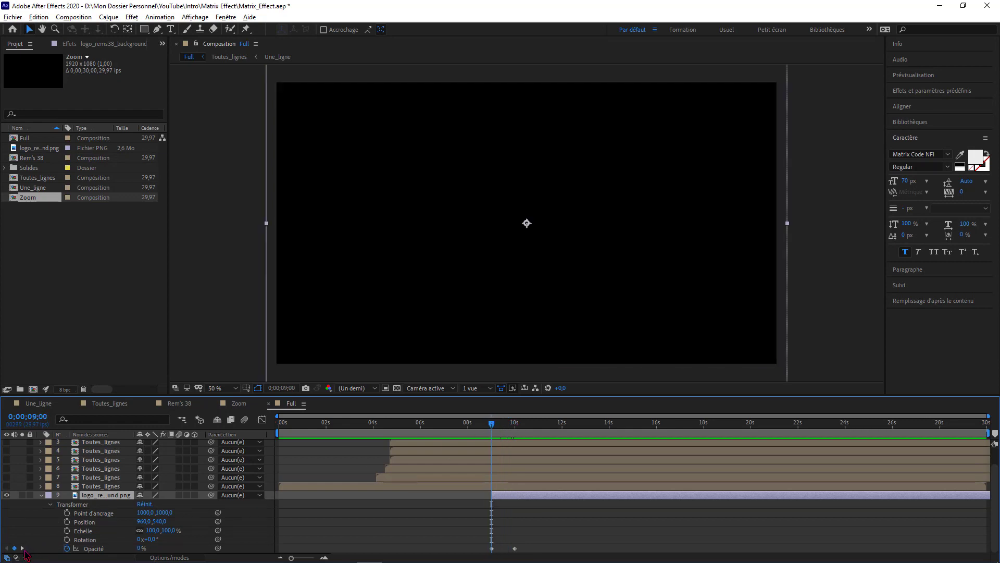
{"action": "left_click", "coordinate": [22, 548]}
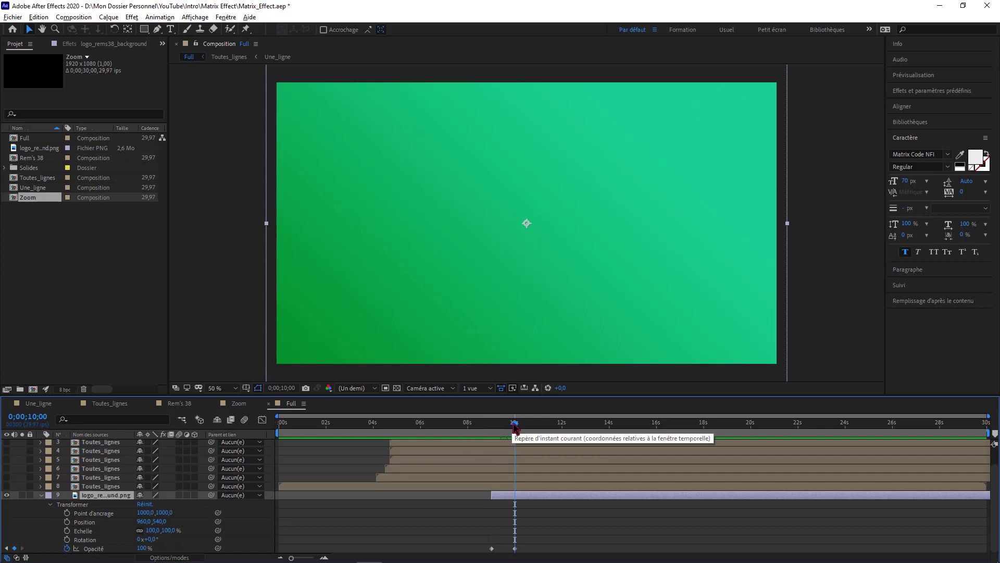
{"action": "mouse_move", "coordinate": [515, 423]}
{"action": "left_mouse_down"}
{"action": "mouse_move", "coordinate": [495, 427]}
{"action": "mouse_move", "coordinate": [518, 432]}
{"action": "left_mouse_up"}
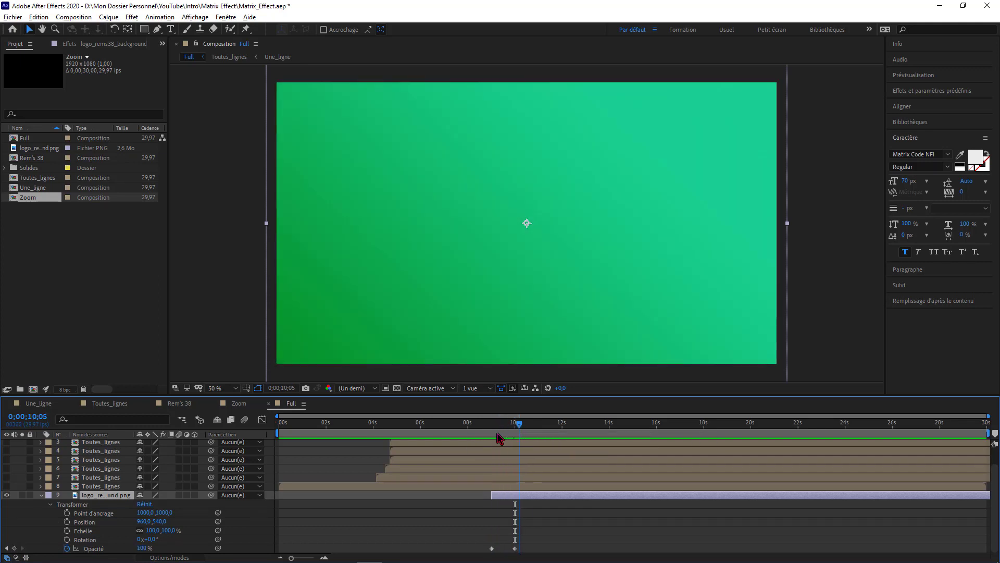
Go back to the start of the Full composition and make all the hidden Toutes_lignes and adjustment layers visible again
{"action": "key", "text": "Home"}
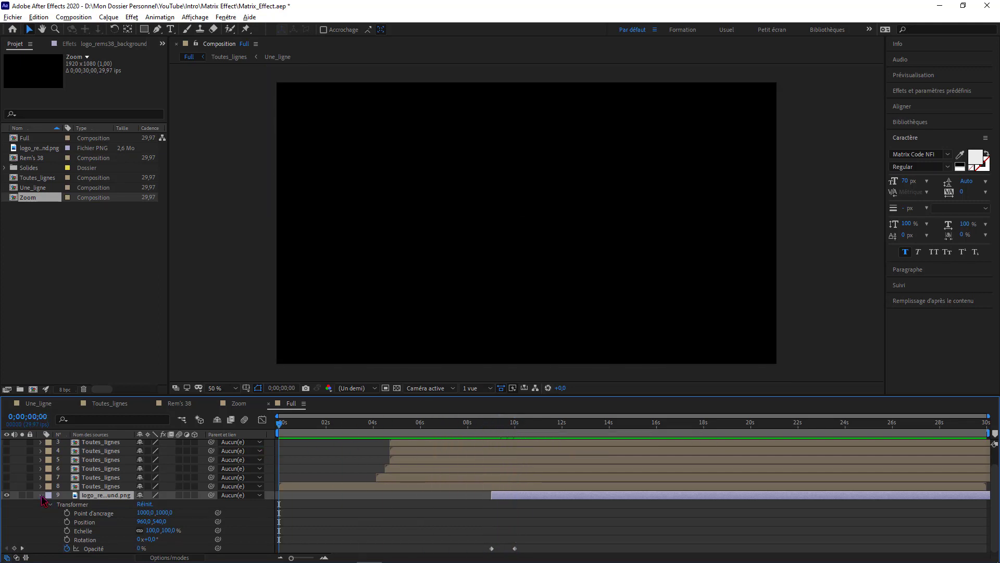
{"action": "key", "text": "ctrl+alt+y"}
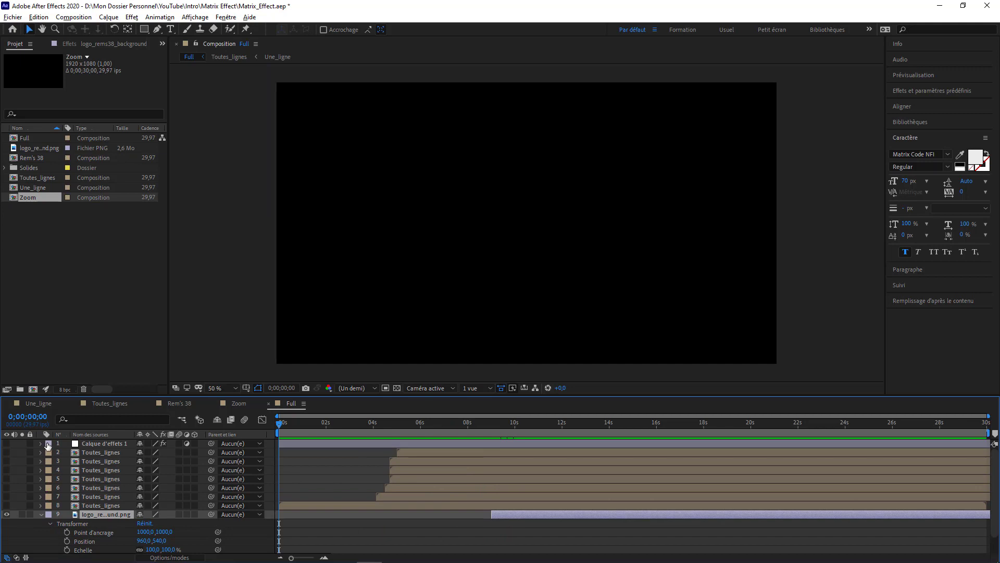
{"action": "scroll", "coordinate": [441, 494], "scroll_direction": "down", "scroll_amount": 1}
{"action": "scroll", "coordinate": [399, 487], "scroll_direction": "up", "scroll_amount": 1}
{"action": "left_click_drag", "start_coordinate": [278, 423], "coordinate": [354, 425]}
{"action": "key", "text": "Home"}
{"action": "left_click", "coordinate": [6, 505]}
{"action": "left_click_drag", "start_coordinate": [7, 452], "coordinate": [6, 443]}
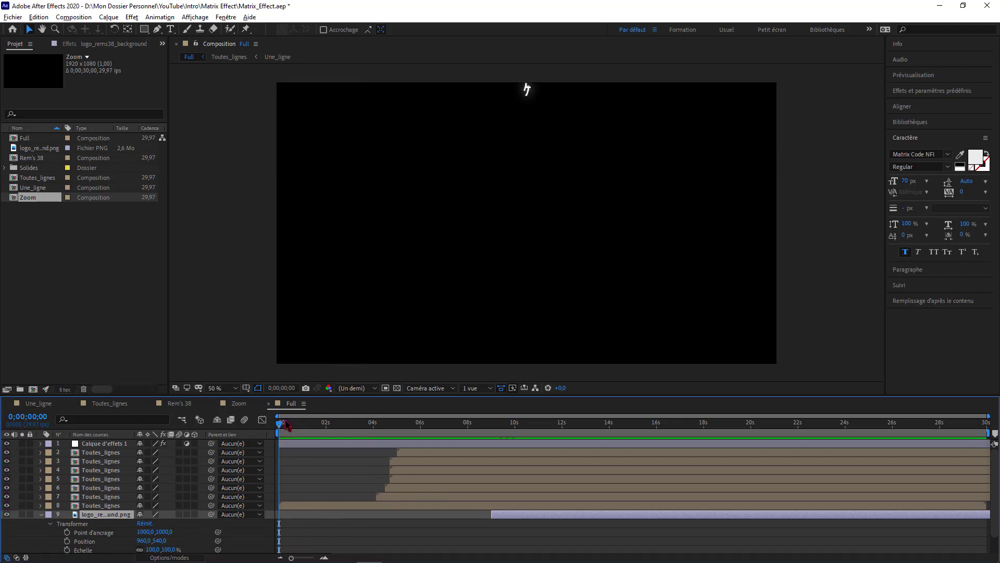
Scrub the Full composition from its start to just after 9 seconds to examine the code rain over the background's fade-in
{"action": "left_click_drag", "start_coordinate": [282, 427], "coordinate": [421, 439]}
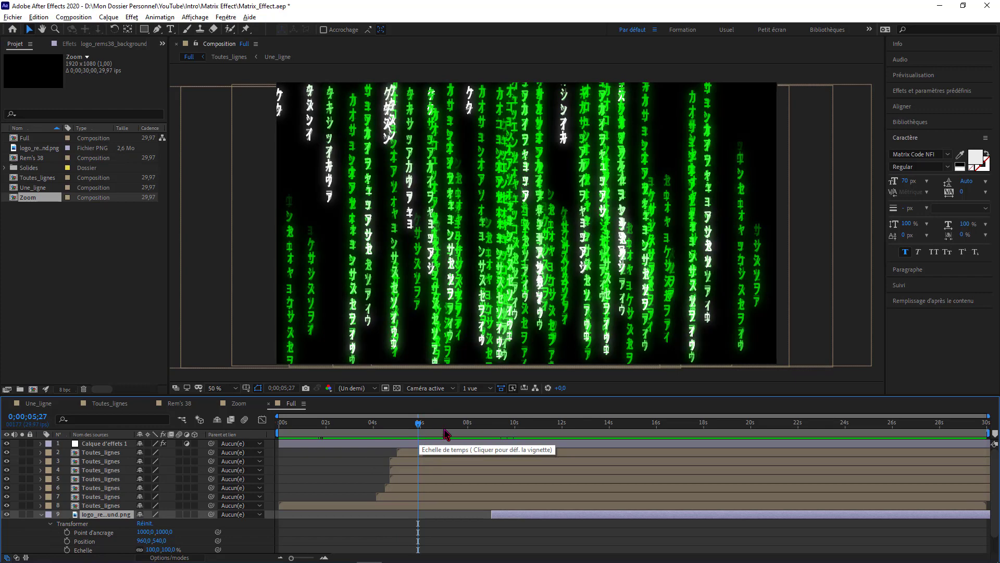
{"action": "left_click", "coordinate": [449, 431]}
{"action": "left_click", "coordinate": [474, 428]}
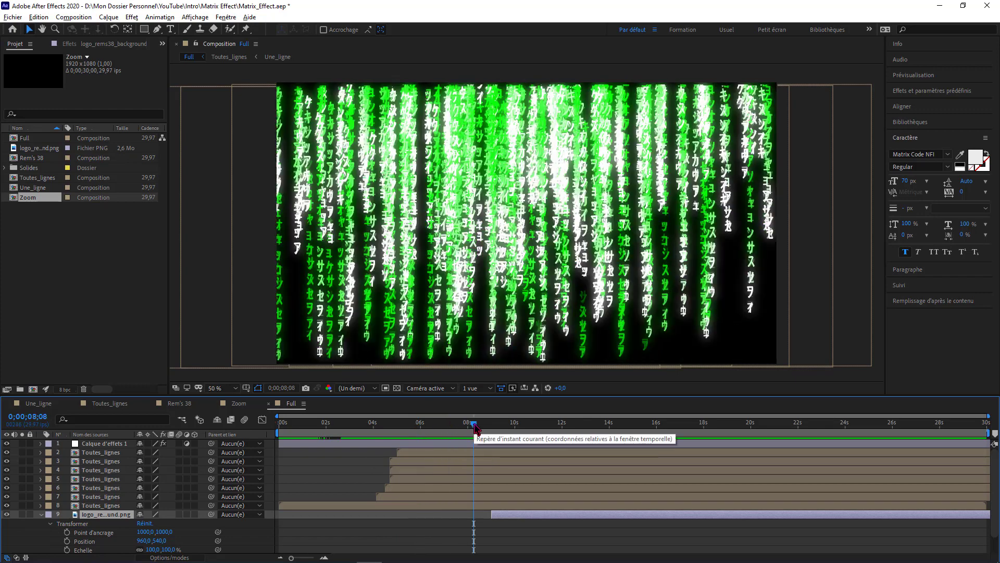
{"action": "left_click", "coordinate": [484, 428]}
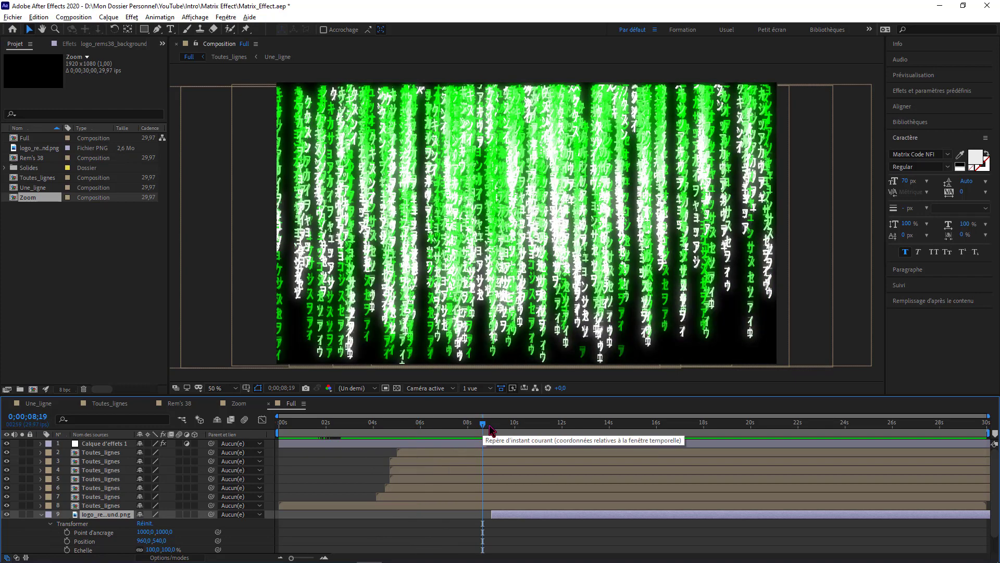
{"action": "left_click", "coordinate": [490, 428]}
{"action": "mouse_move", "coordinate": [490, 429]}
{"action": "left_mouse_down"}
{"action": "mouse_move", "coordinate": [556, 433]}
{"action": "mouse_move", "coordinate": [494, 439]}
{"action": "left_mouse_up"}
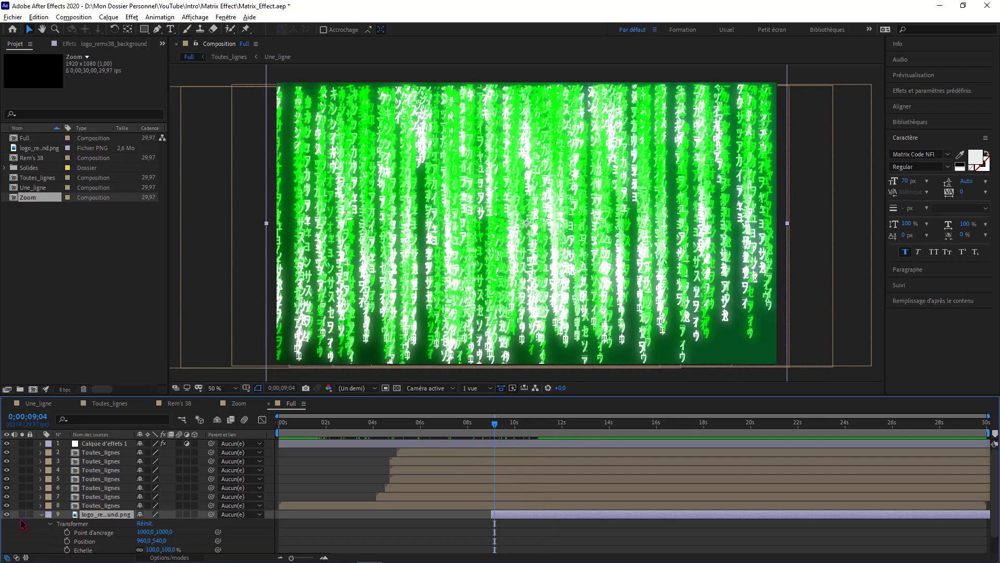
Collapse the logo background layer, reveal the transform properties of Toutes_lignes layers 8 and 7, and examine the opacity fade between the keyframes
{"action": "left_click", "coordinate": [47, 518]}
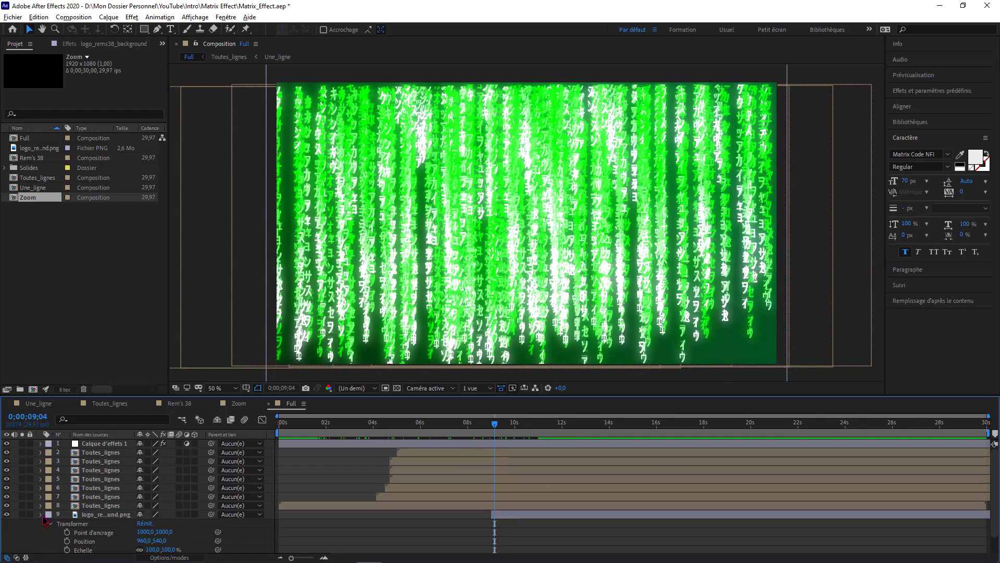
{"action": "left_click", "coordinate": [41, 505]}
{"action": "scroll", "coordinate": [46, 512], "scroll_direction": "down", "scroll_amount": 2}
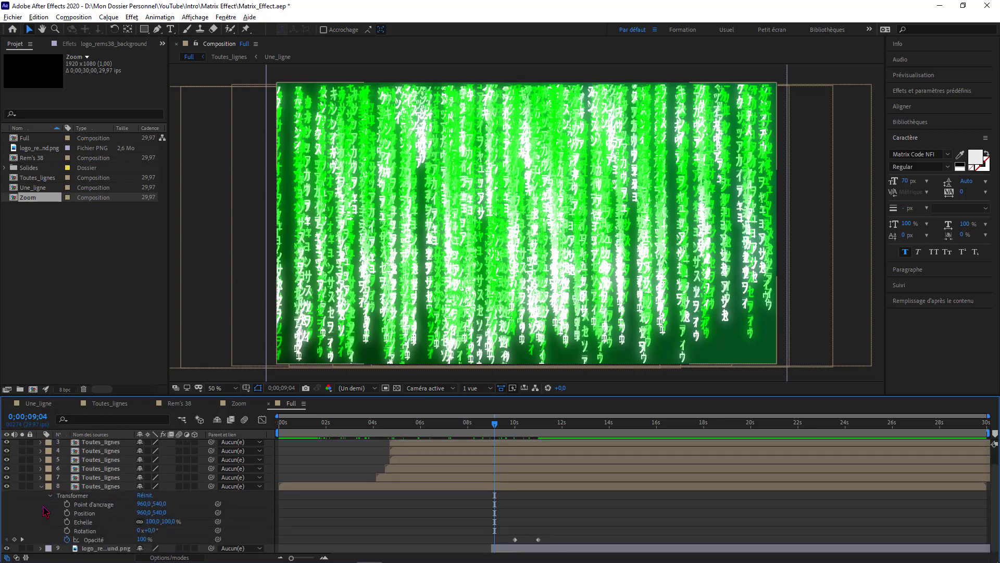
{"action": "left_click", "coordinate": [513, 425]}
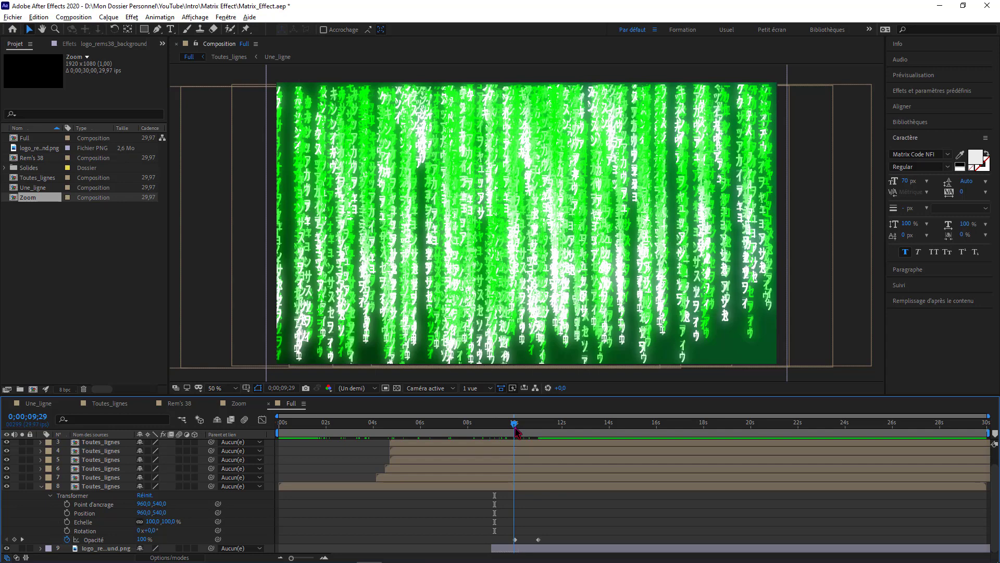
{"action": "left_click", "coordinate": [515, 431]}
{"action": "left_click_drag", "start_coordinate": [517, 432], "coordinate": [535, 432]}
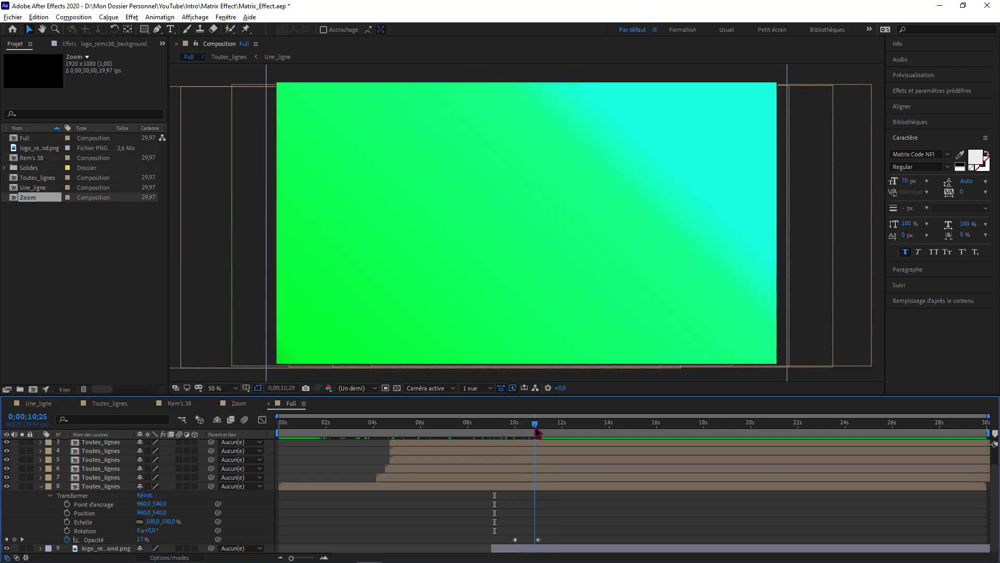
{"action": "left_click", "coordinate": [41, 479]}
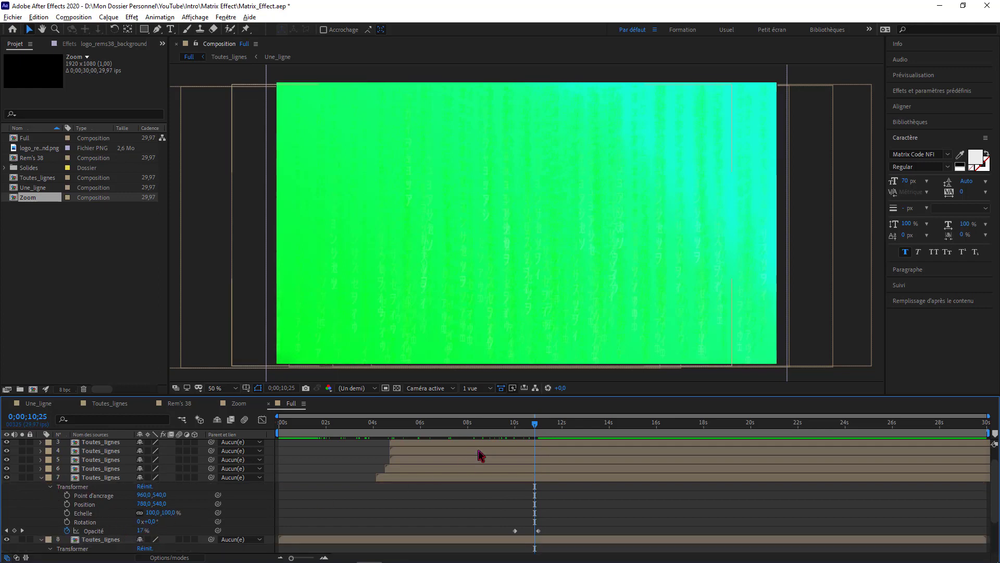
Reveal the transform properties of Toutes_lignes layer 6, examine its opacity fade from 10 to 11 seconds, and collapse layers 6 and 7
{"action": "left_click", "coordinate": [41, 469]}
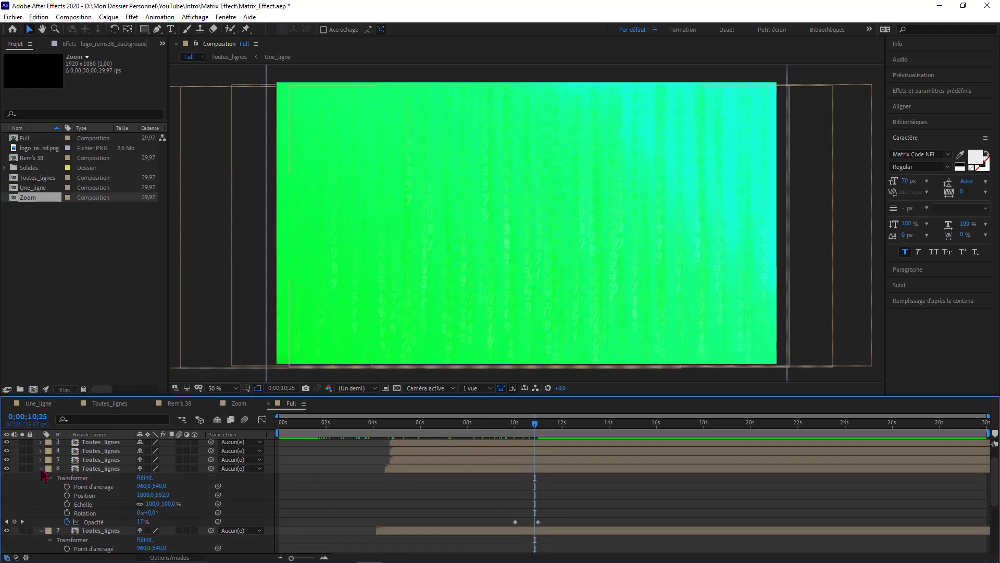
{"action": "left_click_drag", "start_coordinate": [535, 424], "coordinate": [514, 426]}
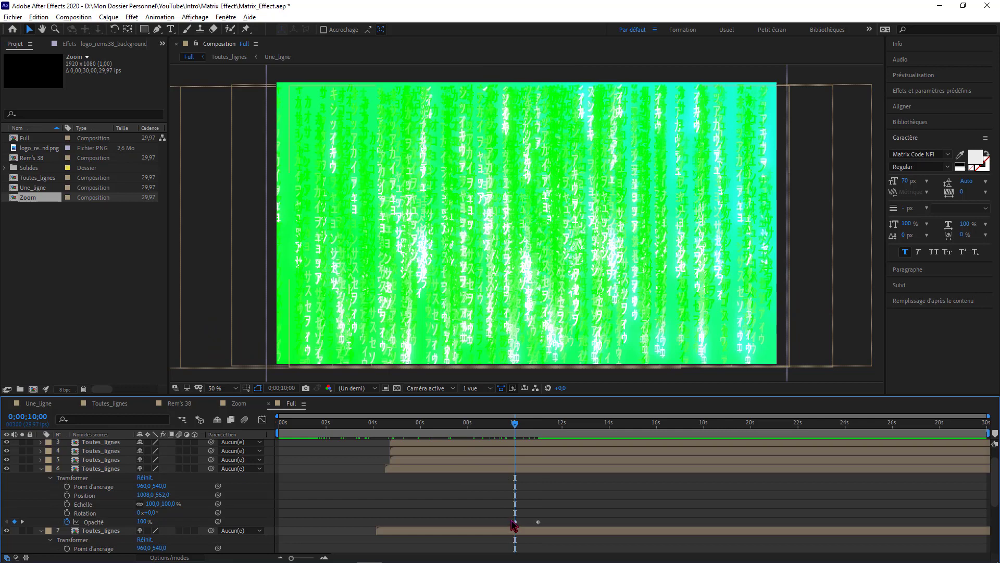
{"action": "left_click", "coordinate": [539, 426]}
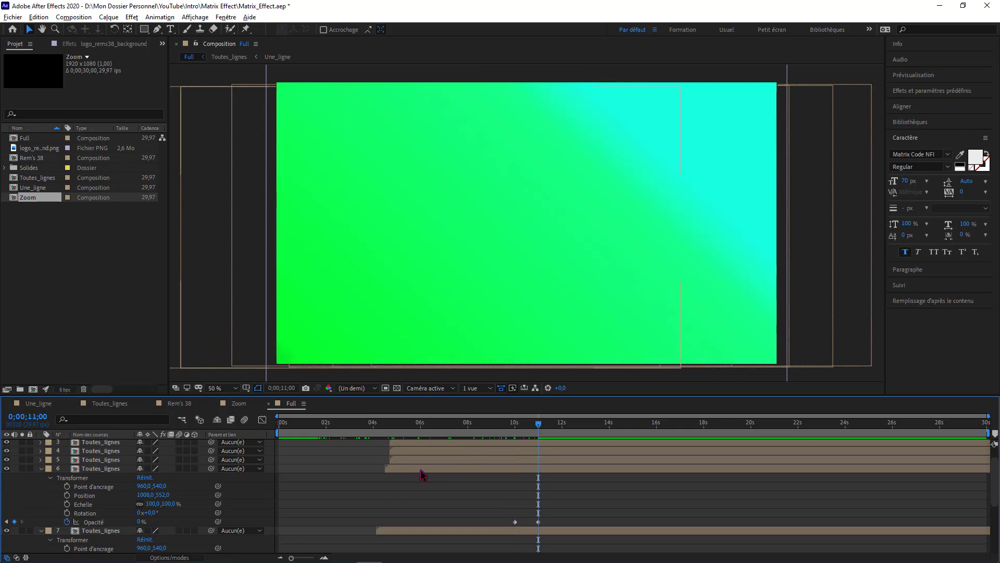
{"action": "scroll", "coordinate": [175, 519], "scroll_direction": "up", "scroll_amount": 3}
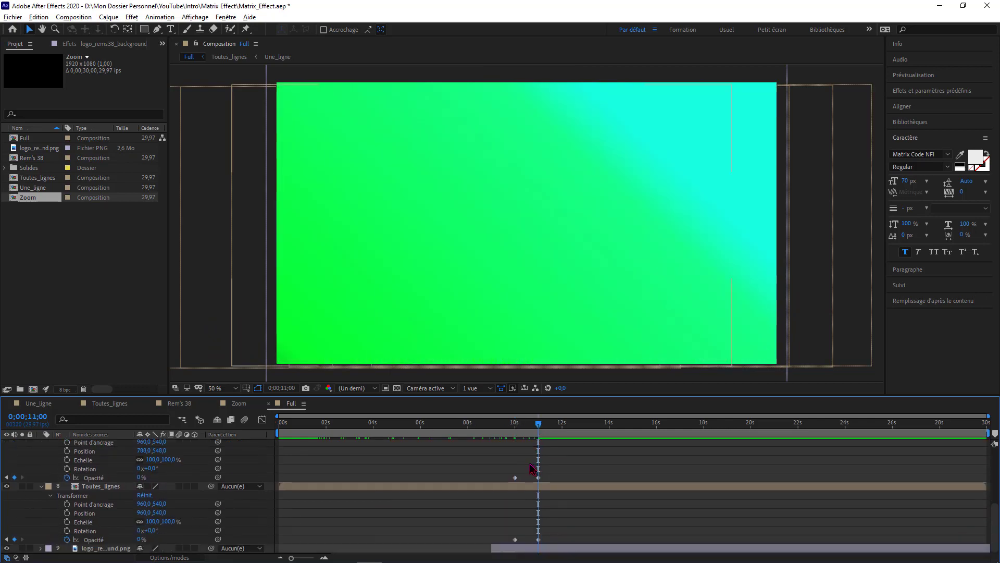
{"action": "left_click", "coordinate": [42, 488]}
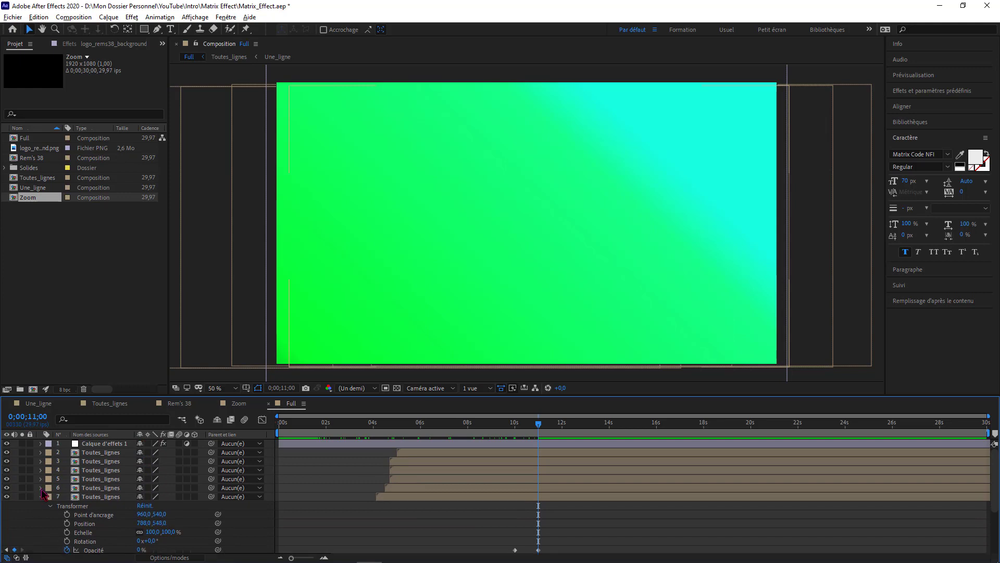
{"action": "left_click", "coordinate": [41, 497]}
{"action": "scroll", "coordinate": [95, 512], "scroll_direction": "down", "scroll_amount": 2}
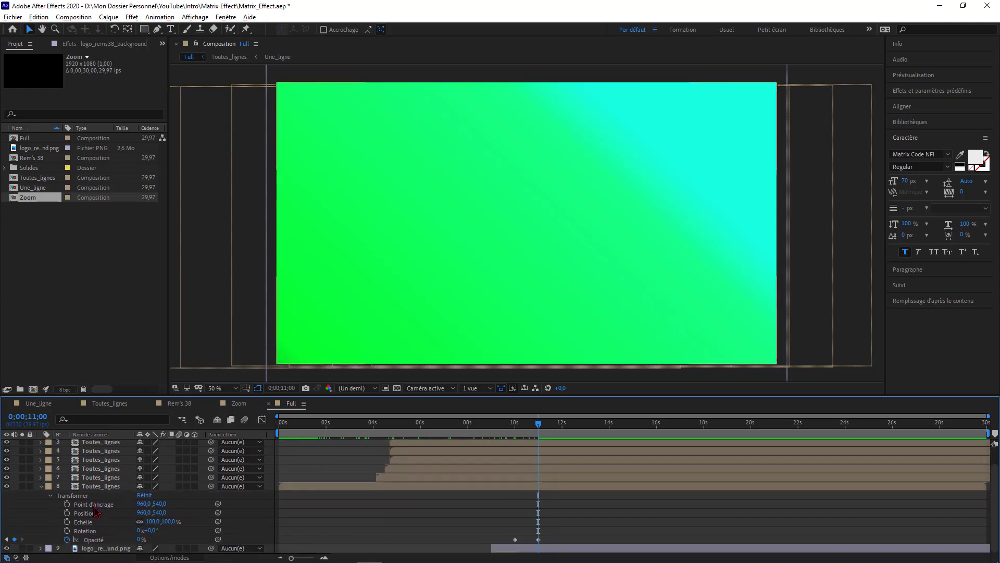
Reveal the logo background layer's transform properties, compare its opacity keyframes with layer 8's between 9 and 11 seconds, and collapse both layers
{"action": "left_click", "coordinate": [41, 548]}
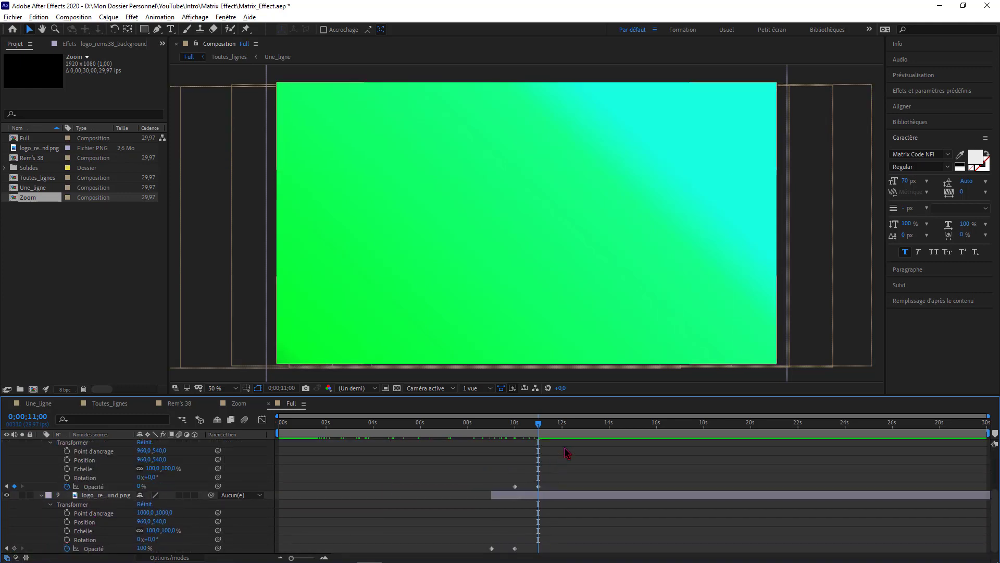
{"action": "left_click", "coordinate": [520, 423]}
{"action": "left_click", "coordinate": [492, 423]}
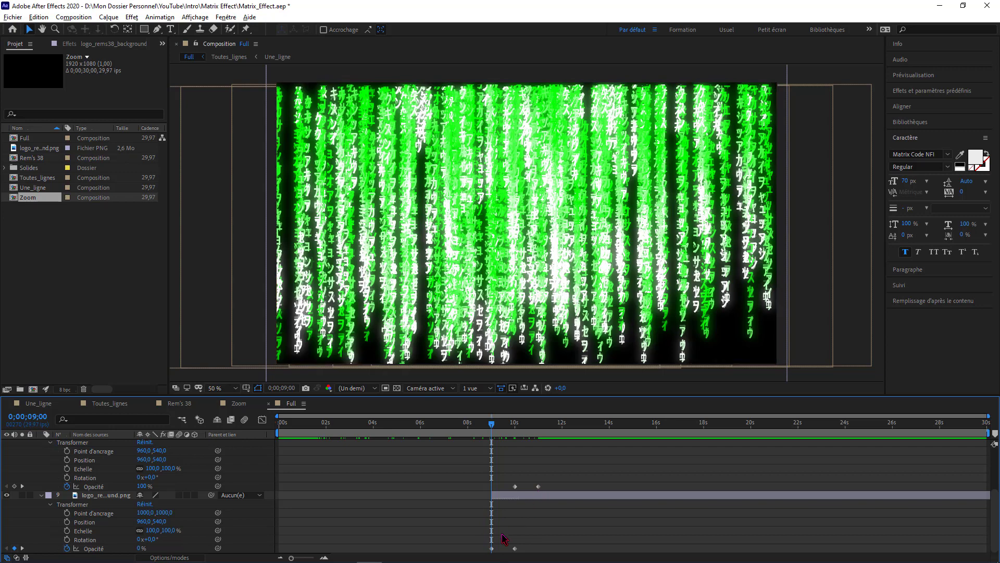
{"action": "left_click", "coordinate": [514, 426]}
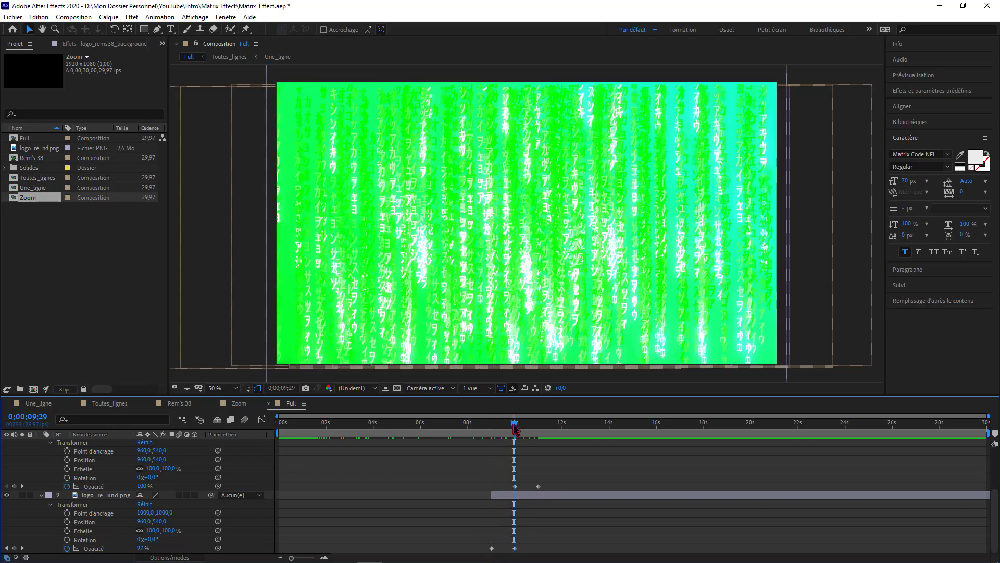
{"action": "left_click_drag", "start_coordinate": [515, 426], "coordinate": [539, 426]}
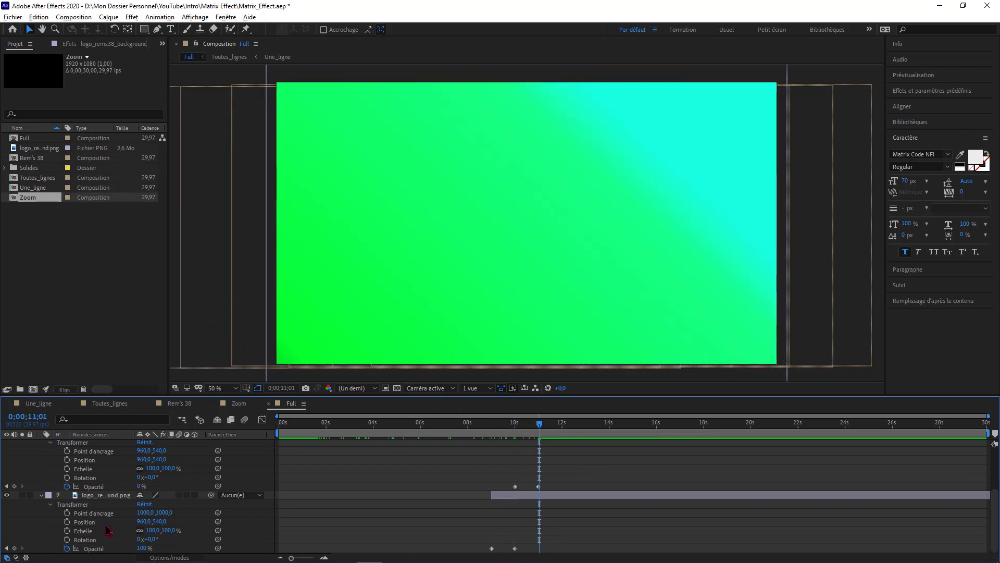
{"action": "left_click", "coordinate": [41, 495]}
{"action": "left_click", "coordinate": [41, 487]}
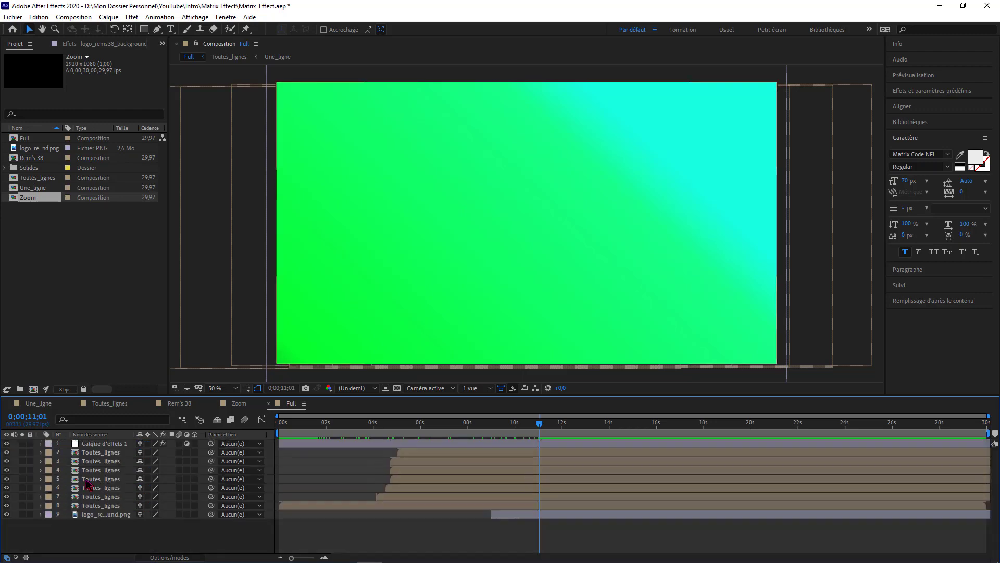
Scrub the Full composition from before 9 seconds to past 12 seconds to examine the complete fade, and return to its start
{"action": "left_click", "coordinate": [479, 425]}
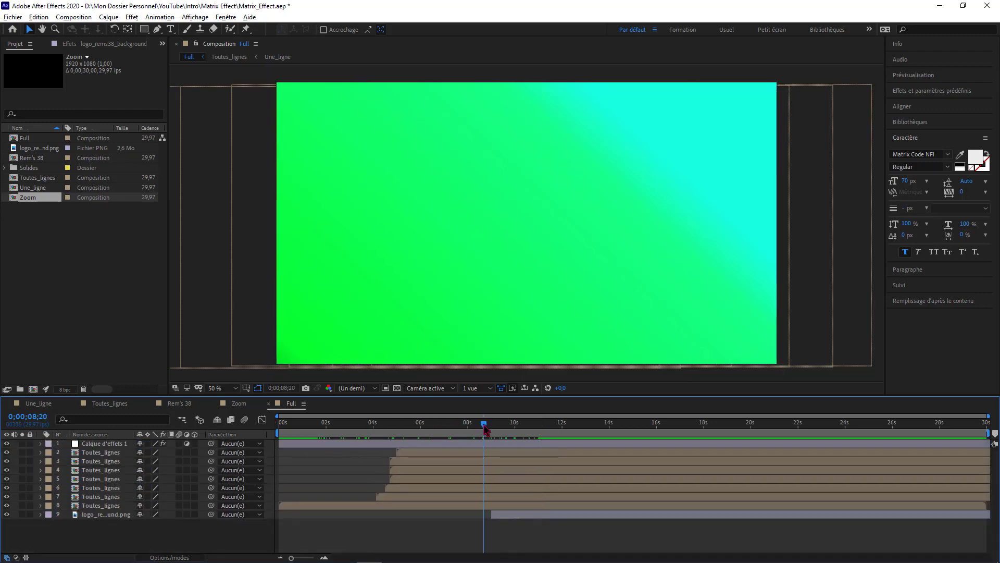
{"action": "left_click_drag", "start_coordinate": [484, 428], "coordinate": [581, 444]}
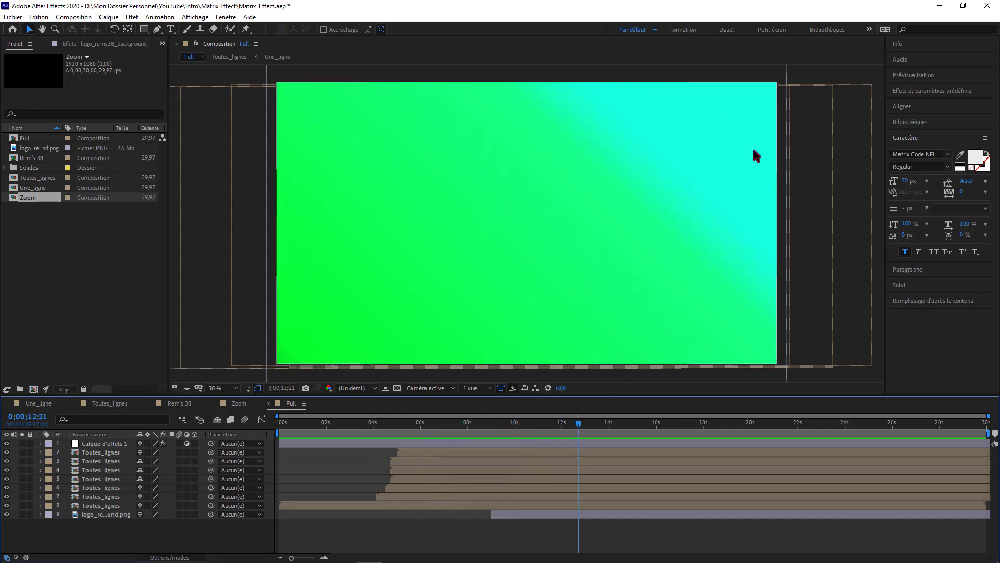
{"action": "left_click_drag", "start_coordinate": [578, 428], "coordinate": [272, 443]}
{"action": "key", "text": "space"}
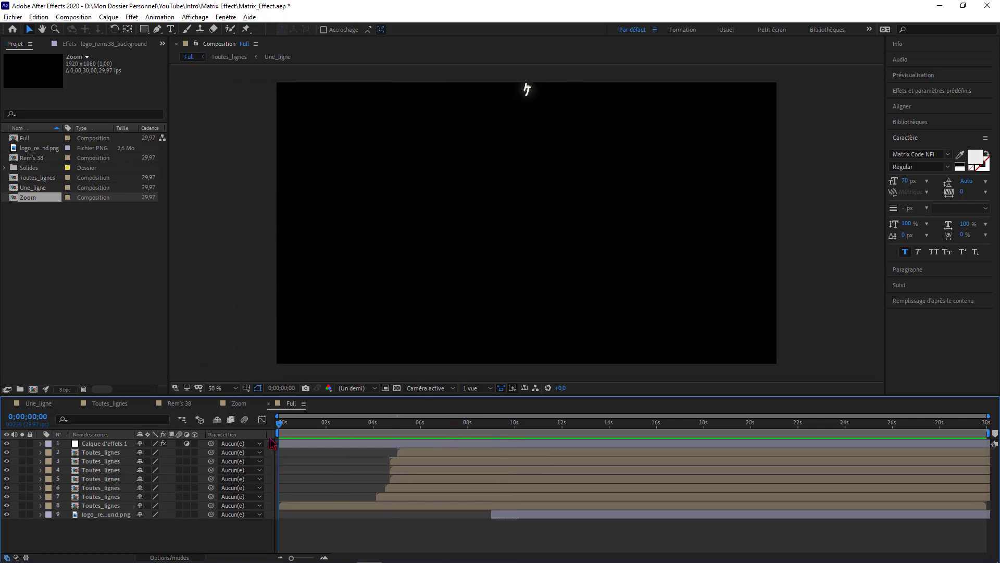
Switch to Premiere Pro and scrub Séquence 01 to 00;00;19;00 to examine the plain background in the Full clip
{"action": "left_click", "coordinate": [939, 6]}
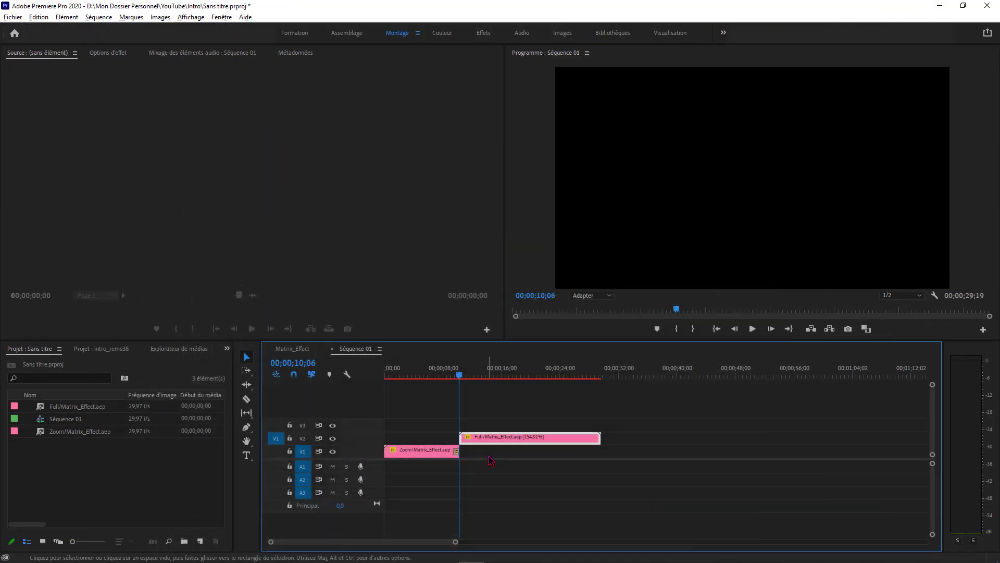
{"action": "left_click_drag", "start_coordinate": [462, 375], "coordinate": [529, 378]}
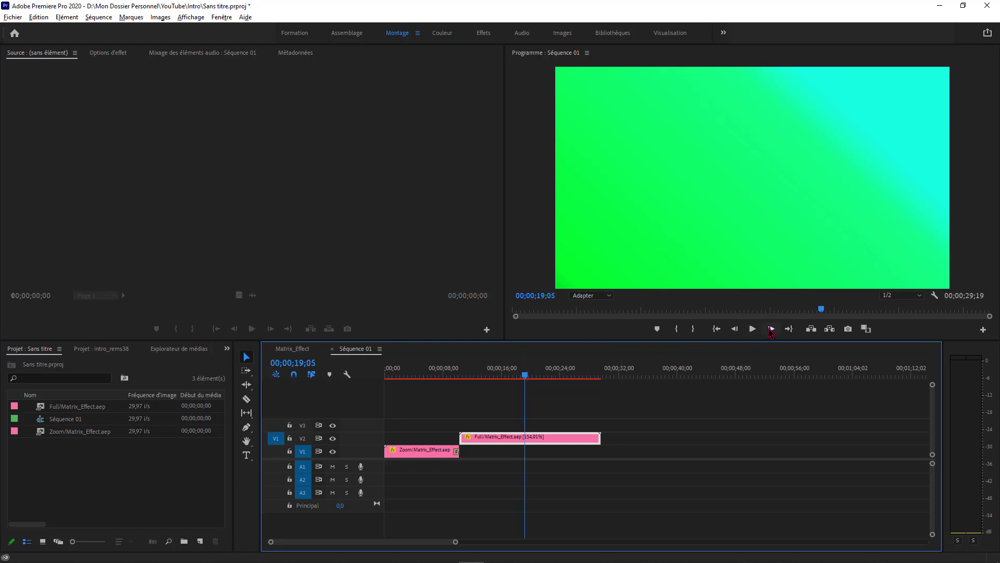
{"action": "left_click", "coordinate": [771, 330]}
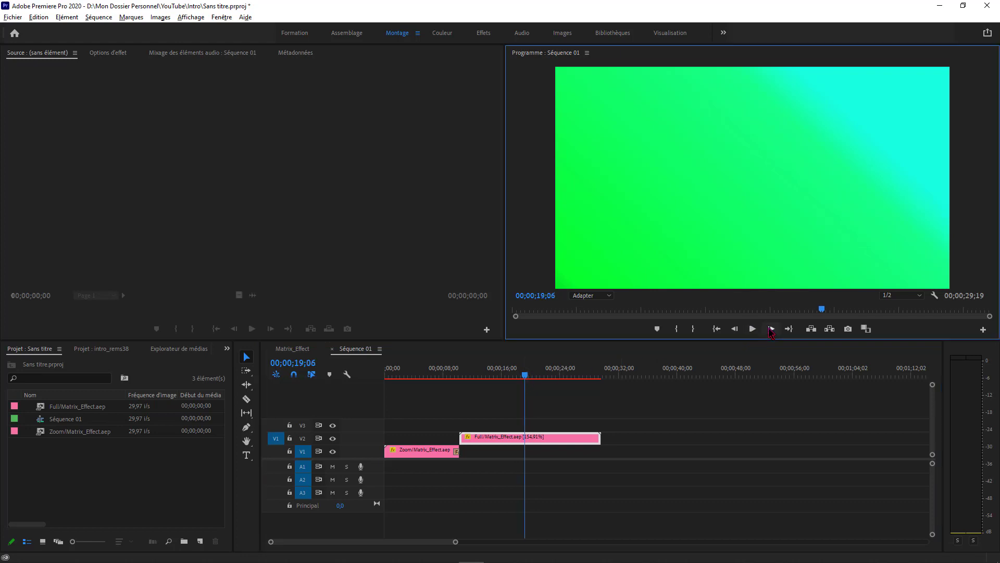
{"action": "left_click", "coordinate": [736, 329]}
{"action": "left_click", "coordinate": [555, 410]}
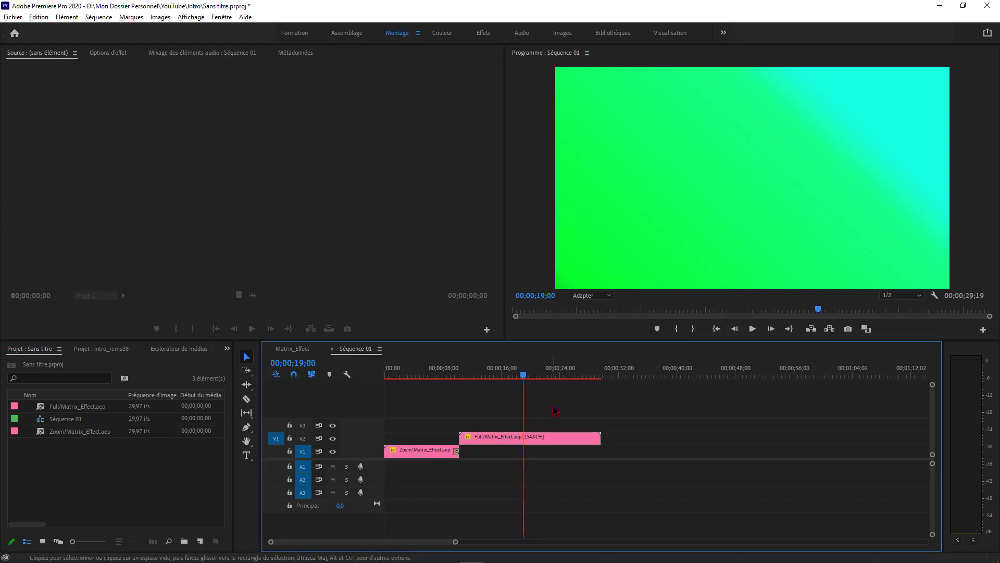
Open the Matrix_Effect sequence, mute audio tracks A1 and A2, and examine the logo ring's entrance around the 00;00;17;22 marker
{"action": "left_click", "coordinate": [302, 349]}
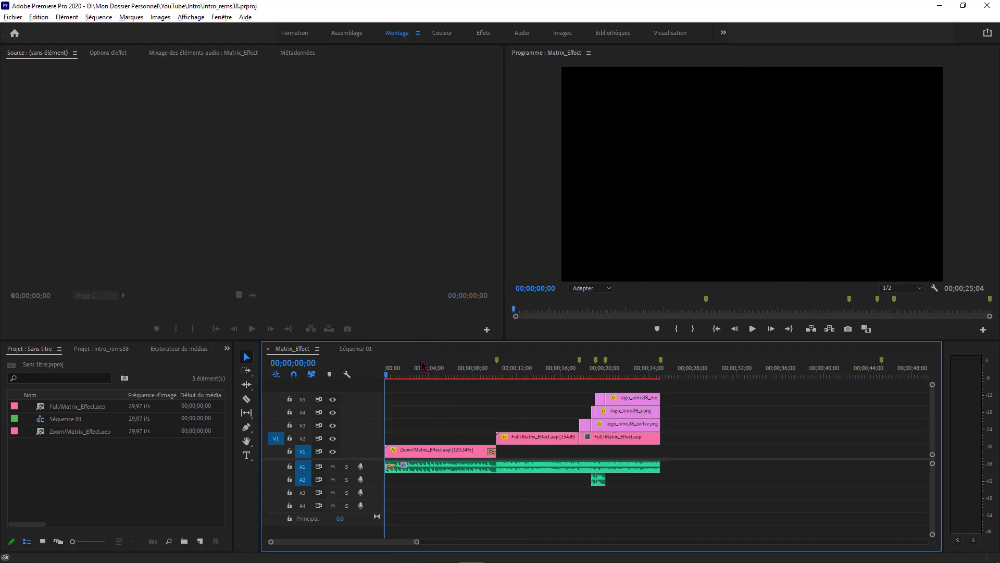
{"action": "left_click", "coordinate": [580, 373]}
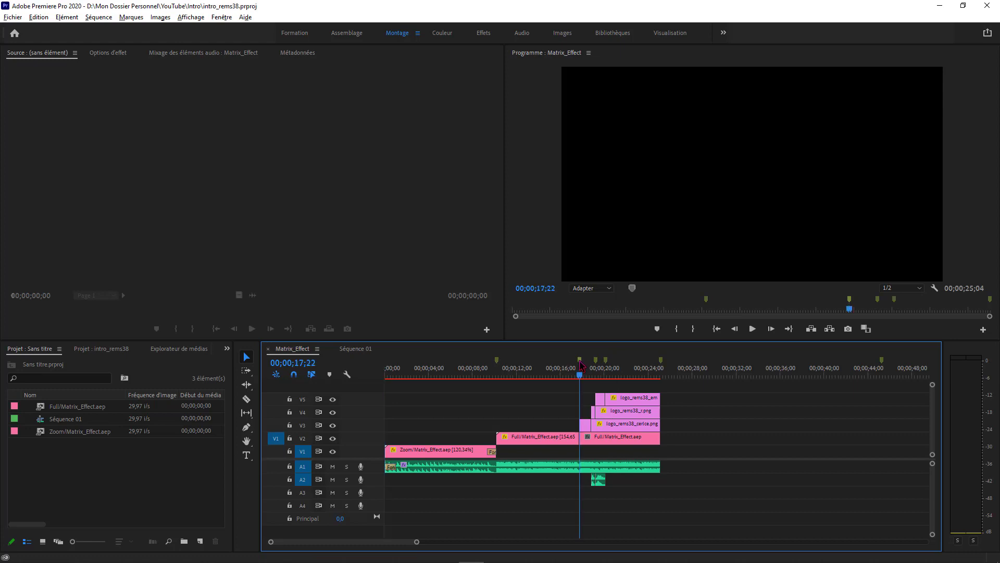
{"action": "left_click_drag", "start_coordinate": [582, 377], "coordinate": [584, 377]}
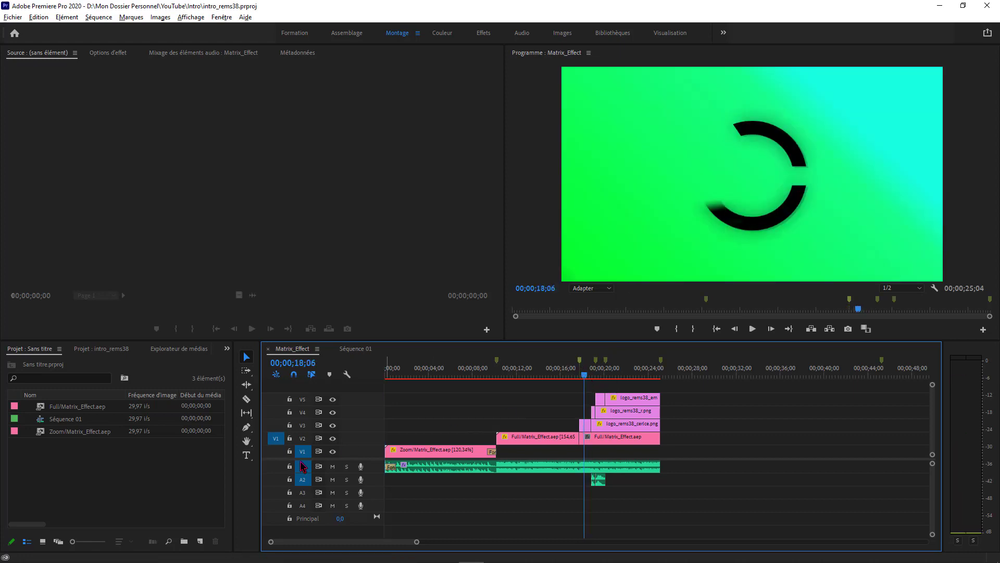
{"action": "left_click", "coordinate": [333, 467]}
{"action": "mouse_move", "coordinate": [584, 377]}
{"action": "left_mouse_down"}
{"action": "mouse_move", "coordinate": [619, 380]}
{"action": "mouse_move", "coordinate": [573, 384]}
{"action": "mouse_move", "coordinate": [619, 376]}
{"action": "mouse_move", "coordinate": [574, 375]}
{"action": "mouse_move", "coordinate": [579, 383]}
{"action": "left_mouse_up"}
{"action": "left_click", "coordinate": [332, 479]}
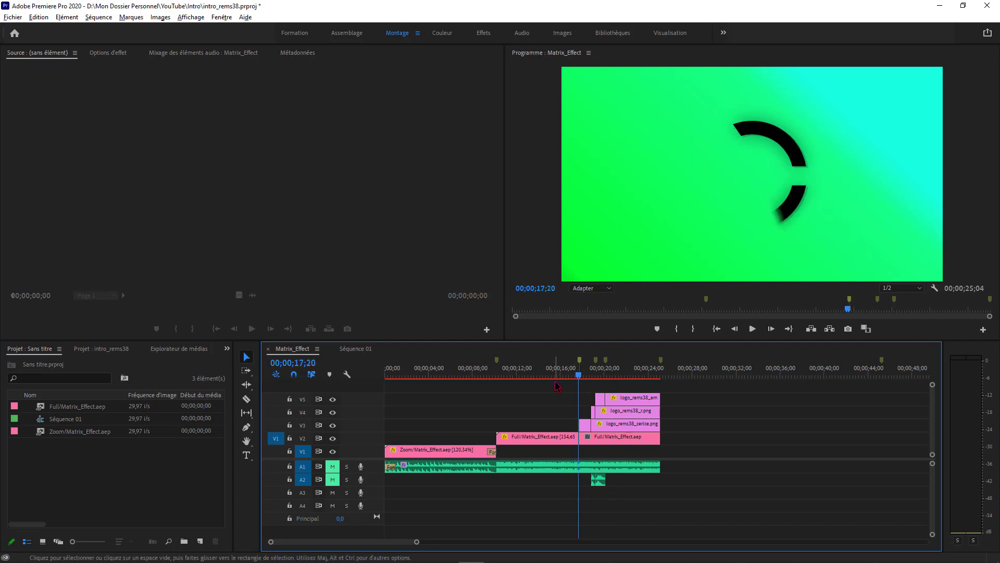
Return to Séquence 01 and split the Full/Matrix_Effect.aep clip at 00;00;18;00 with the Razor tool
{"action": "left_click", "coordinate": [357, 349]}
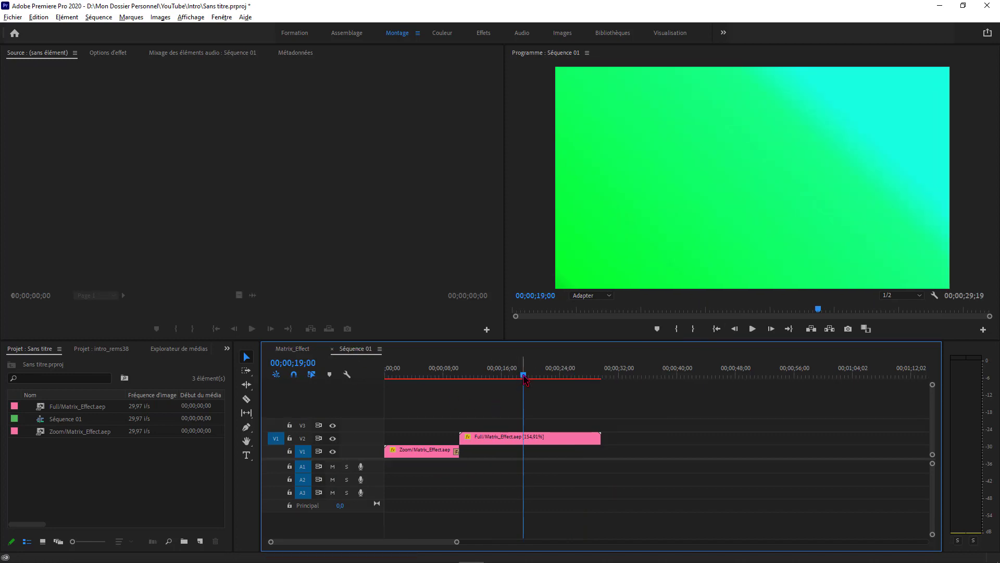
{"action": "left_click_drag", "start_coordinate": [520, 376], "coordinate": [521, 376]}
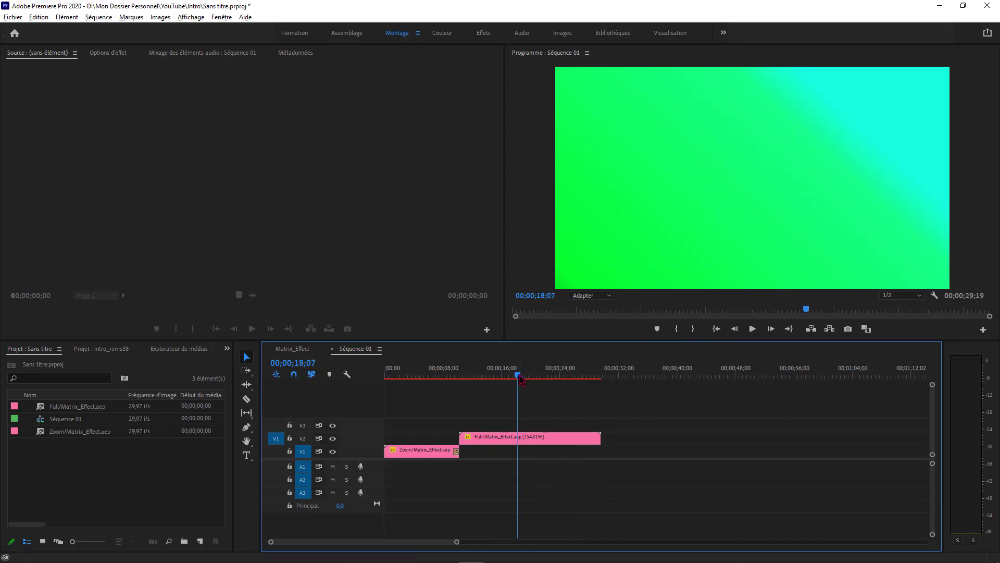
{"action": "left_click", "coordinate": [741, 331]}
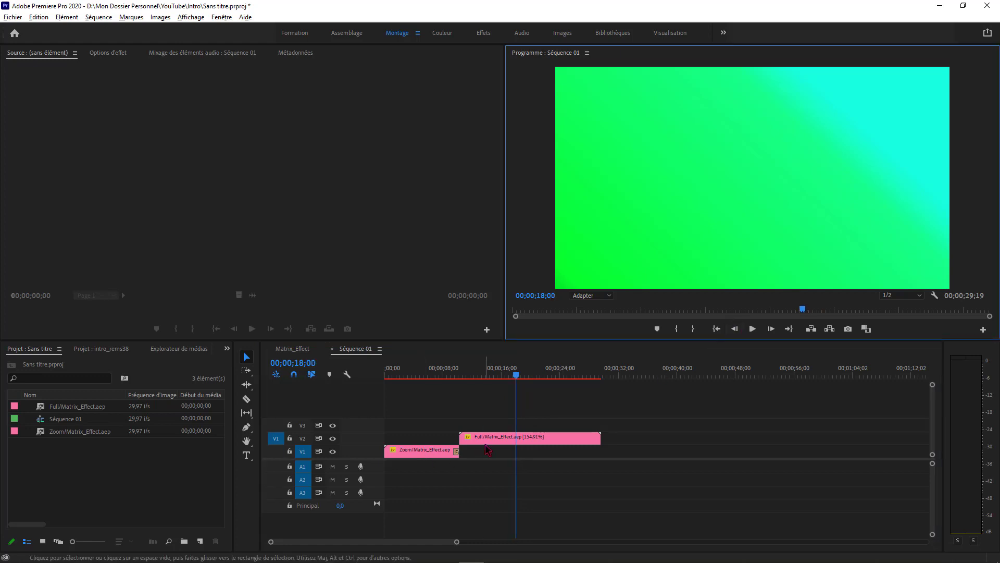
{"action": "key", "text": "c"}
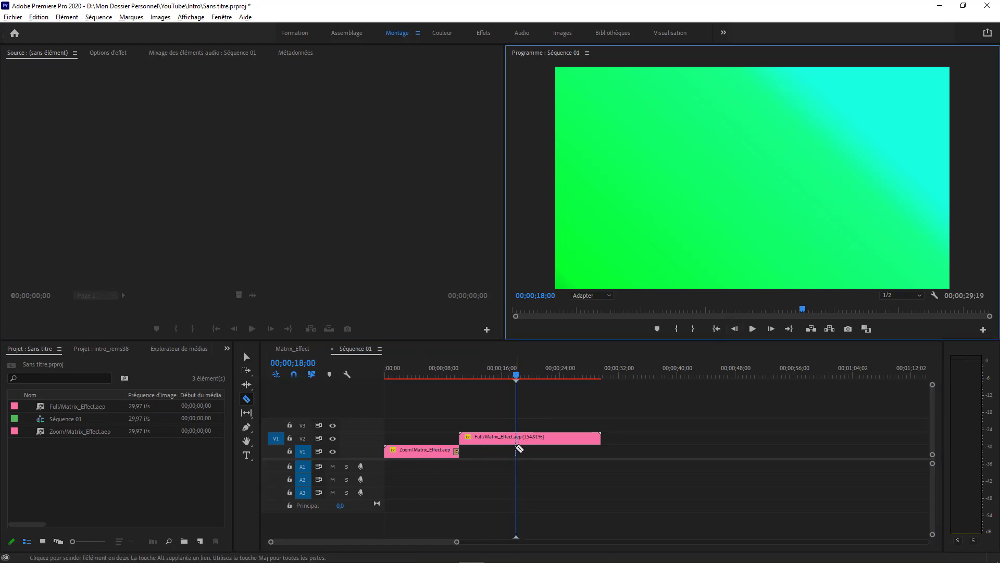
{"action": "left_click", "coordinate": [515, 438]}
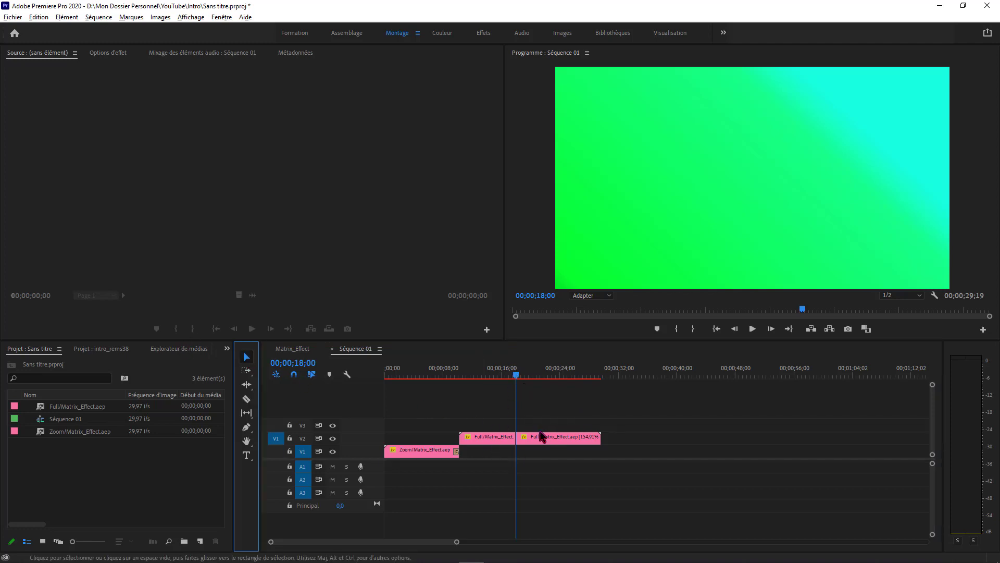
Check the frames around the cut in the Full clip and add a sequence marker at 00;00;18;00
{"action": "mouse_move", "coordinate": [516, 375]}
{"action": "left_mouse_down"}
{"action": "mouse_move", "coordinate": [457, 388]}
{"action": "mouse_move", "coordinate": [515, 388]}
{"action": "left_mouse_up"}
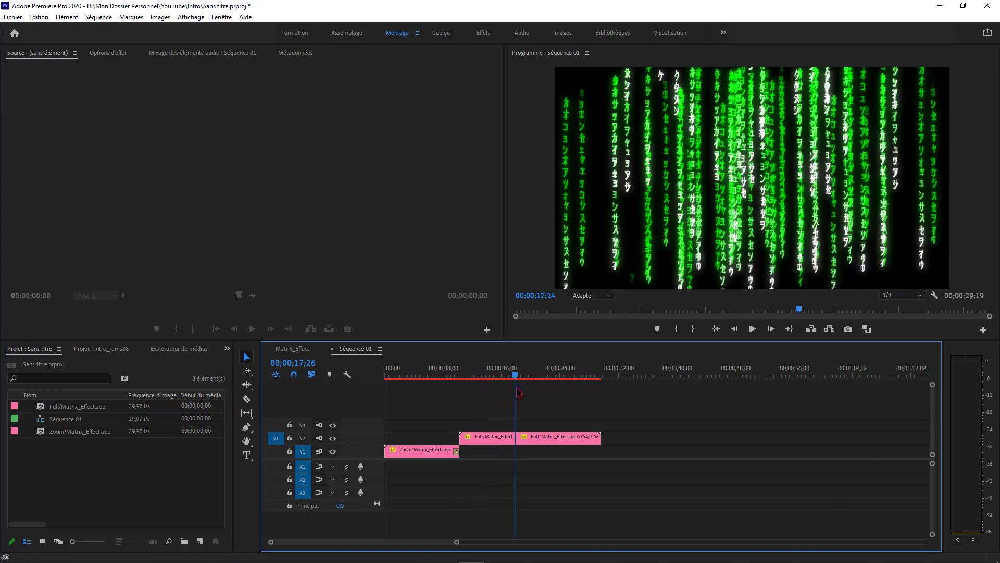
{"action": "left_click", "coordinate": [589, 438]}
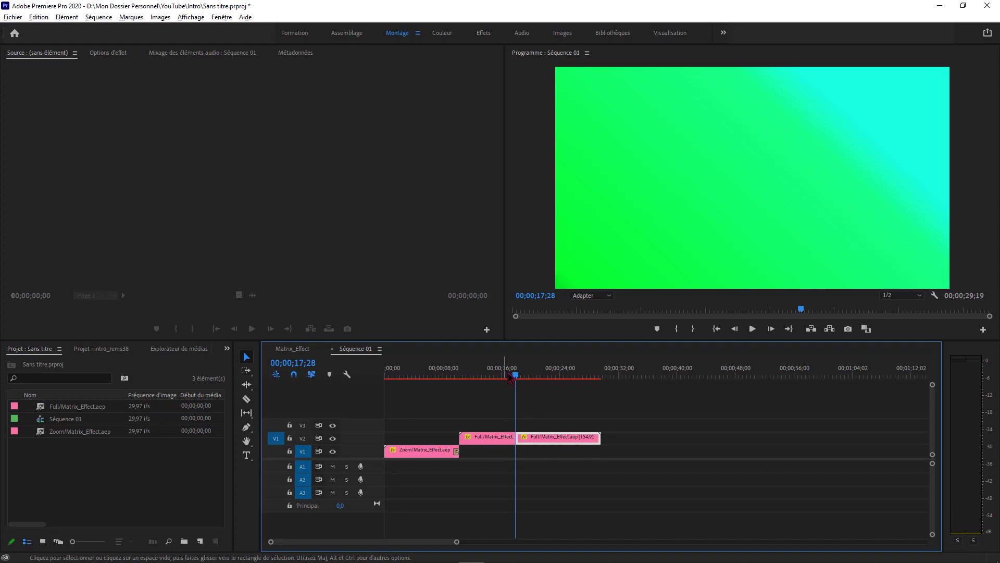
{"action": "left_click", "coordinate": [767, 329]}
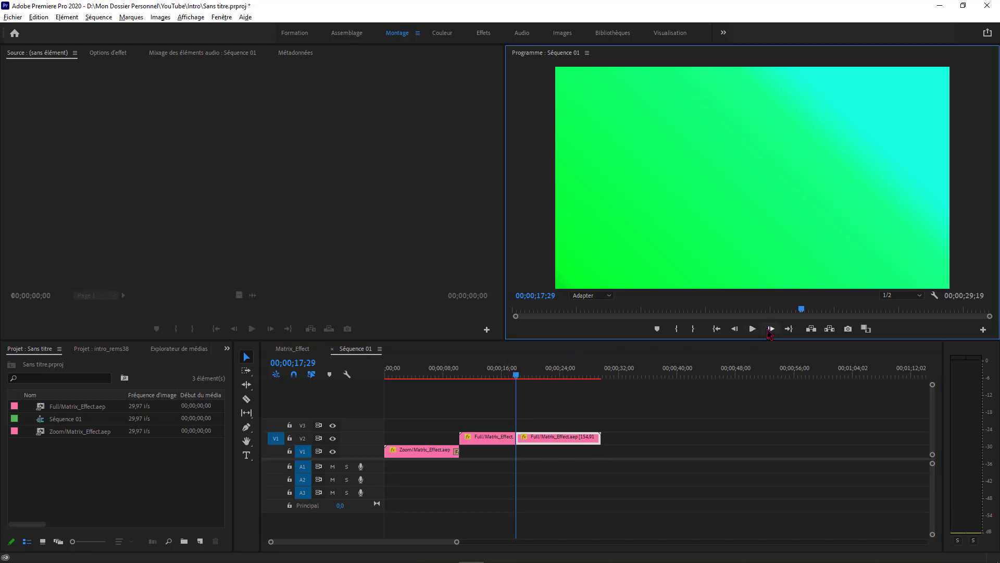
{"action": "left_click", "coordinate": [768, 328]}
{"action": "left_click", "coordinate": [551, 385]}
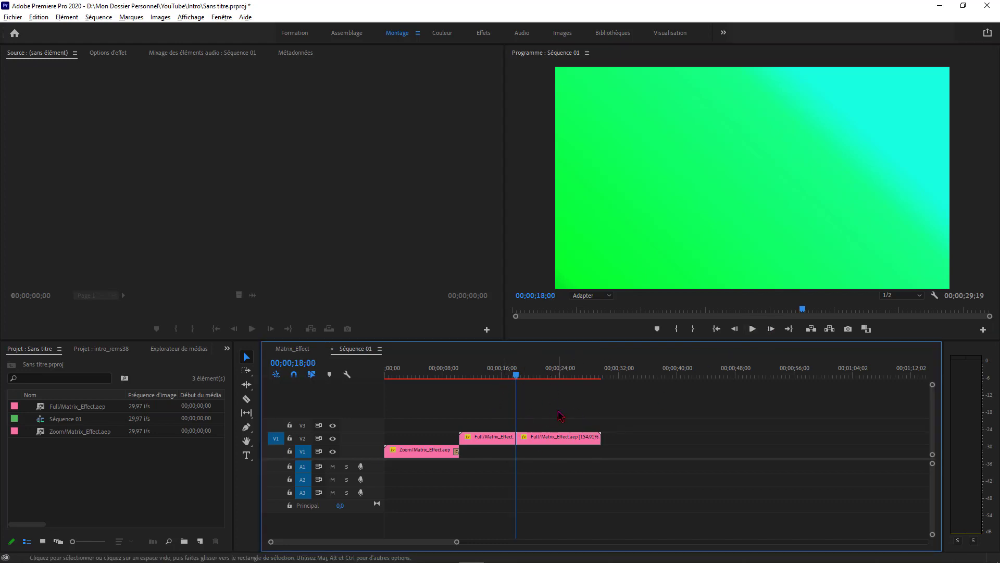
{"action": "key", "text": "m"}
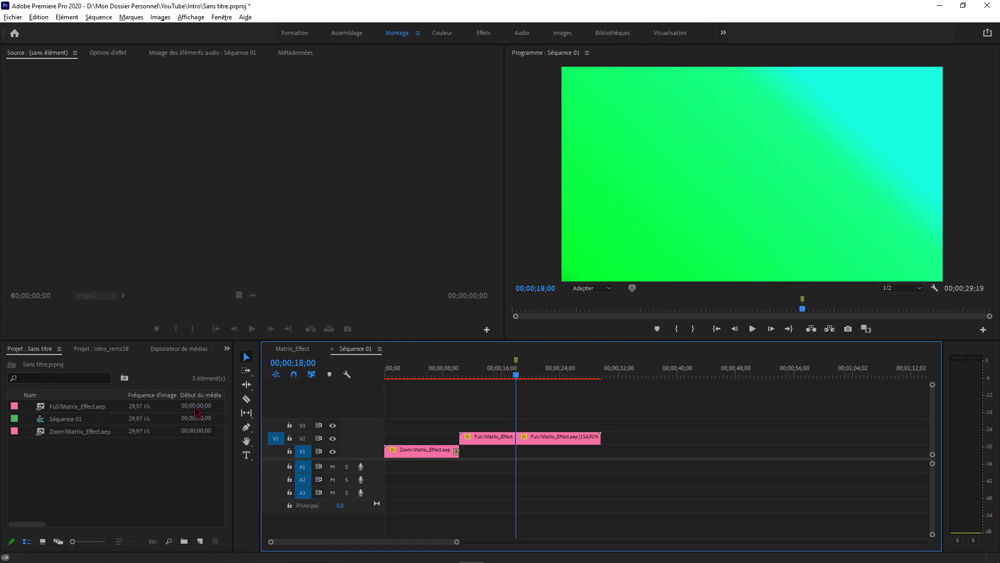
Import logo_rems38_cerlce.png, logo_rems38_ems38.png and logo_rems38_r.png from the Element_Séparé folder into the project, and minimize File Explorer
{"action": "key", "text": "alt+Tab"}
{"action": "left_click", "coordinate": [546, 208]}
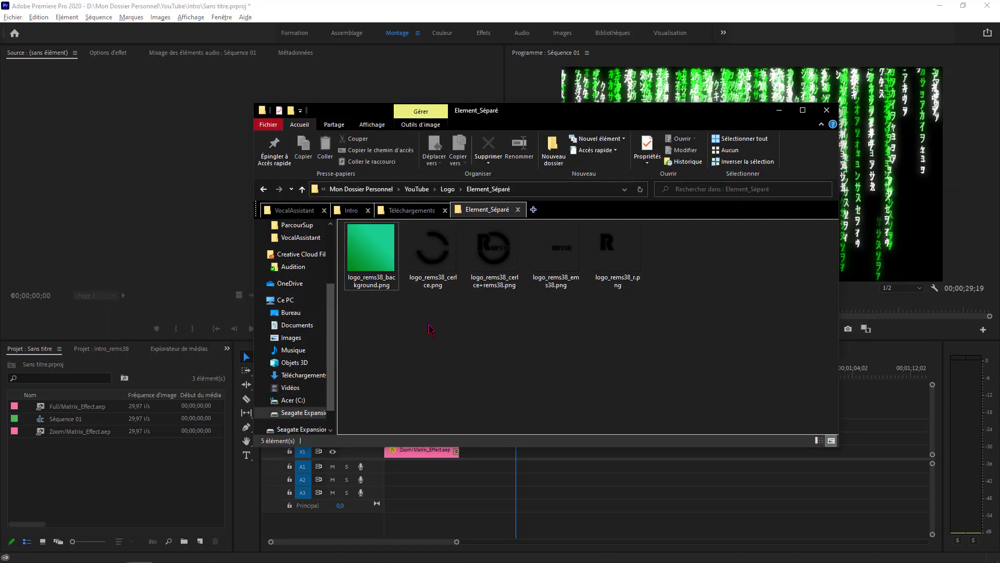
{"action": "left_click_drag", "start_coordinate": [429, 324], "coordinate": [611, 338]}
{"action": "left_click", "coordinate": [432, 250]}
{"action": "left_click_drag", "start_coordinate": [523, 331], "coordinate": [151, 443]}
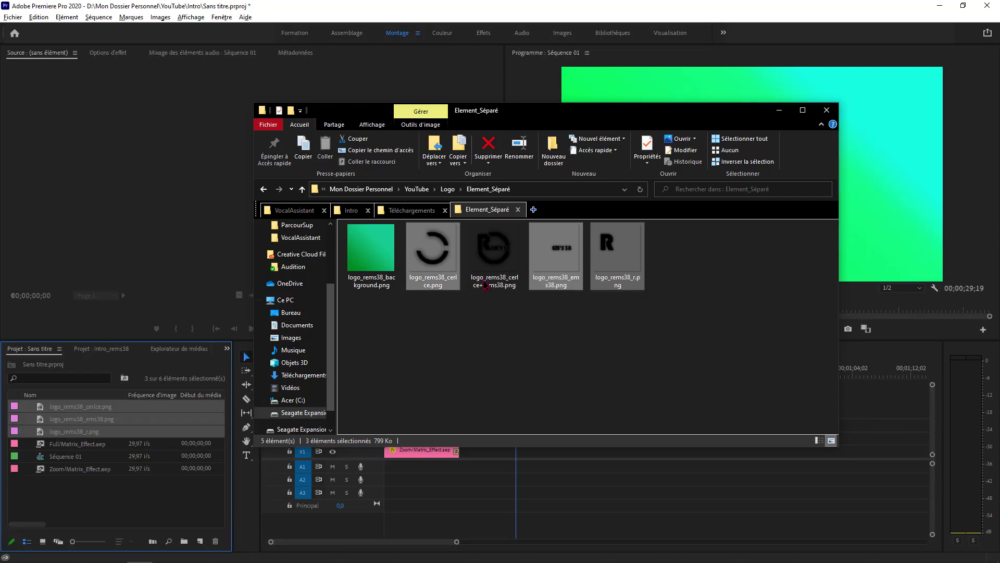
{"action": "left_click", "coordinate": [779, 110]}
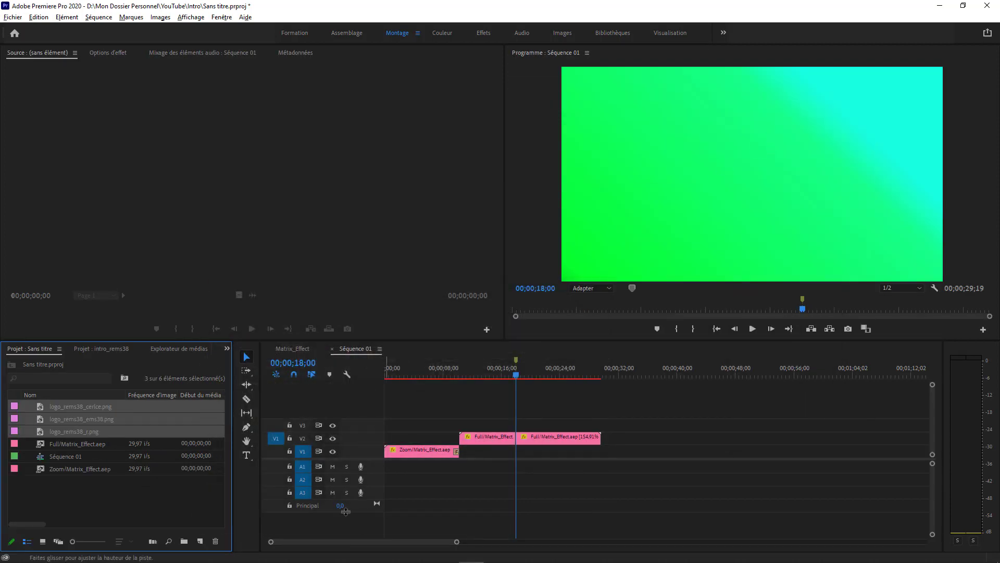
Place logo_rems38_cerlce.png on track V3 at 00;00;18;00, above the second Full clip, and set its scale to 50
{"action": "left_click", "coordinate": [68, 487]}
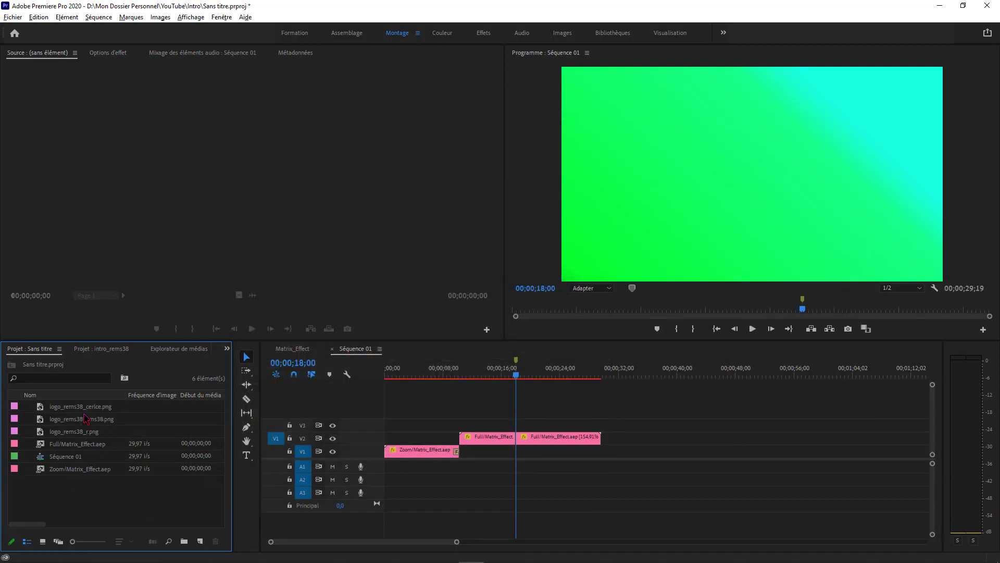
{"action": "left_click_drag", "start_coordinate": [85, 409], "coordinate": [523, 430]}
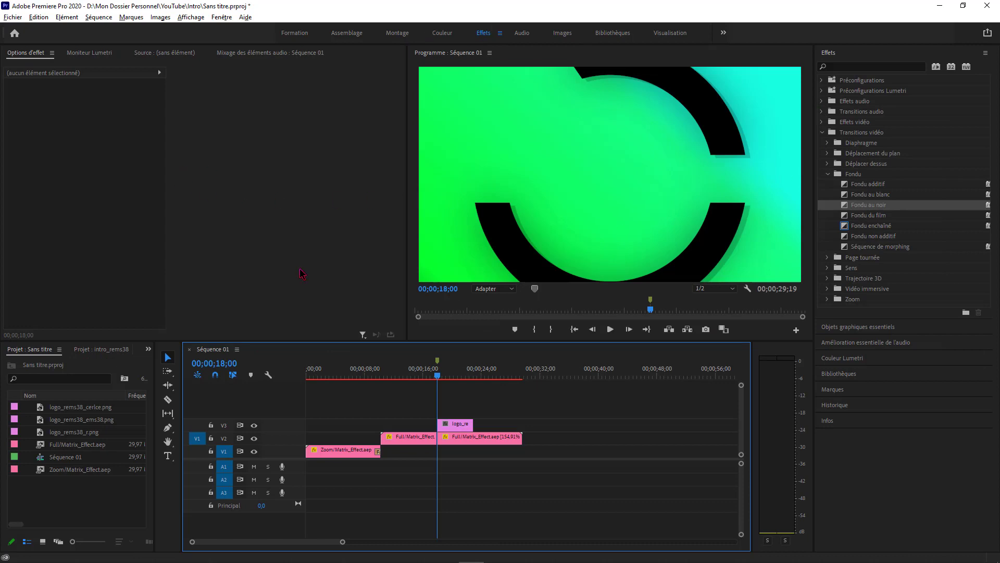
{"action": "left_click", "coordinate": [454, 425]}
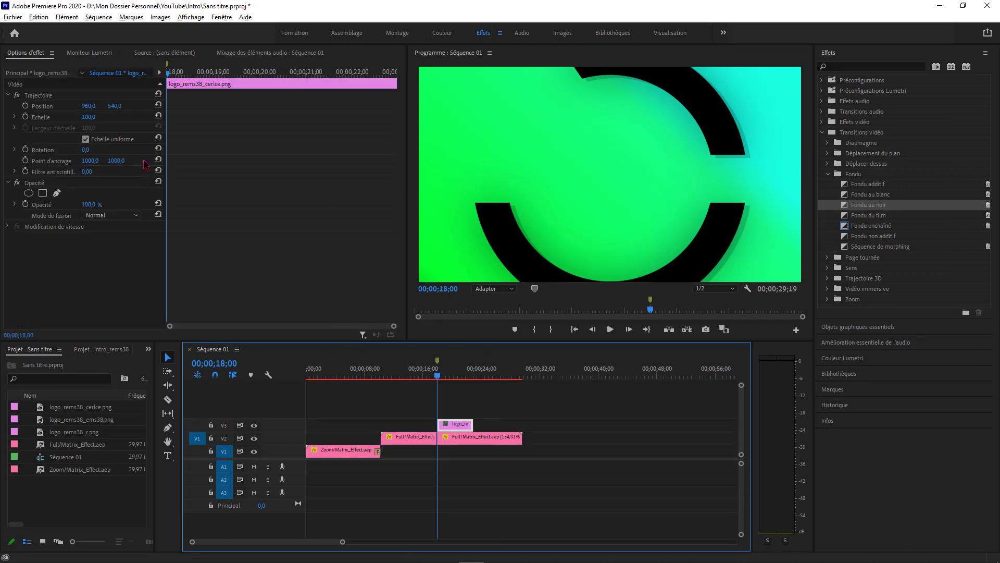
{"action": "left_click", "coordinate": [95, 119]}
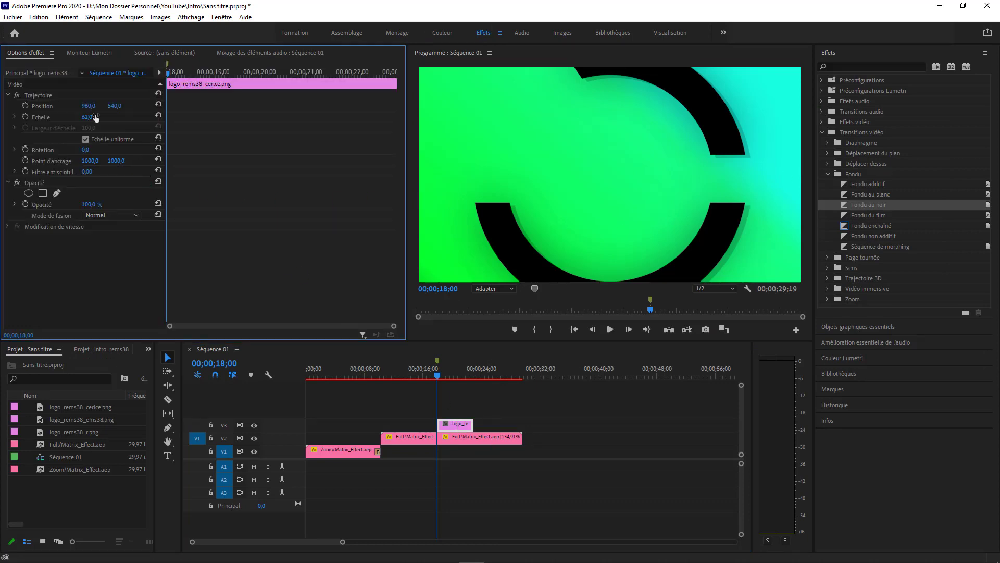
{"action": "mouse_move", "coordinate": [95, 118]}
{"action": "left_mouse_down"}
{"action": "mouse_move", "coordinate": [79, 125]}
{"action": "mouse_move", "coordinate": [94, 120]}
{"action": "left_mouse_up"}
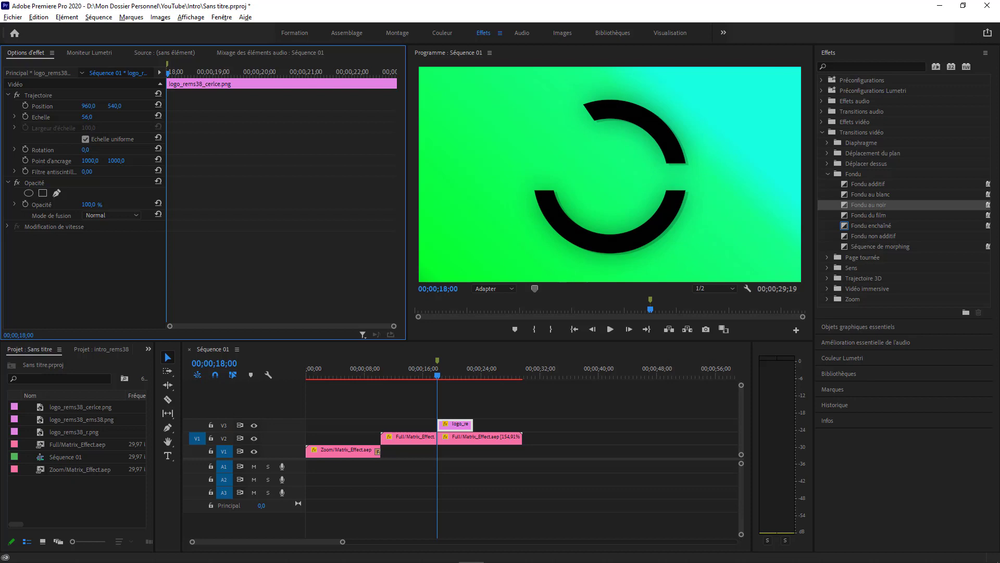
{"action": "left_click_drag", "start_coordinate": [86, 117], "coordinate": [81, 117]}
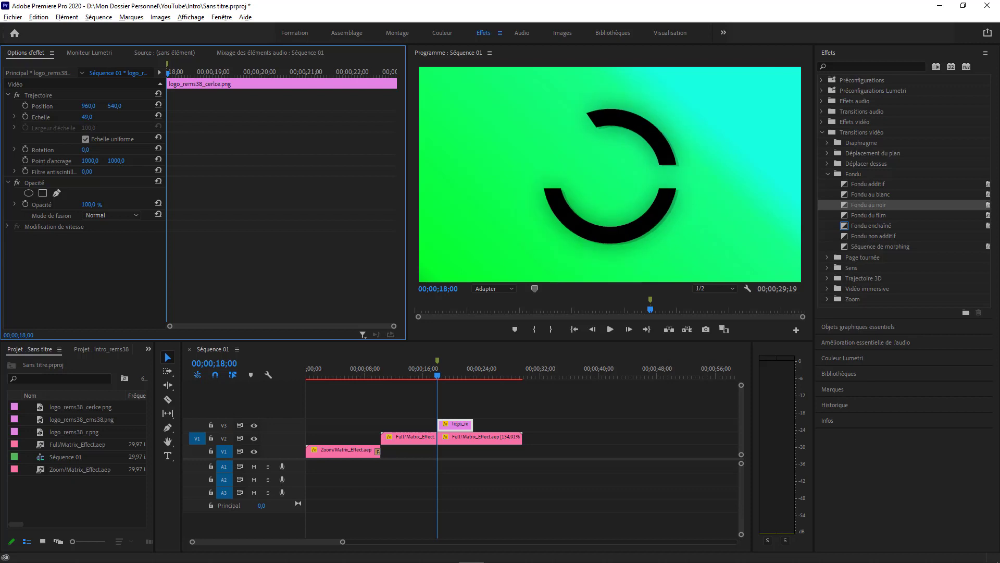
{"action": "left_click", "coordinate": [89, 117]}
{"action": "key", "text": "Return"}
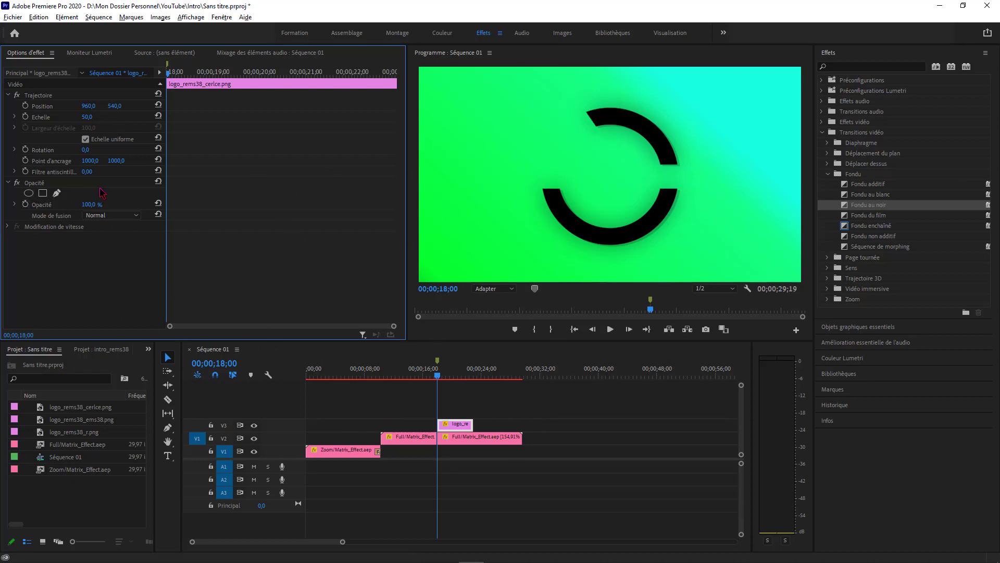
Draw a closed four-point opacity mask with the Pen tool just outside the upper-left end of the logo ring
{"action": "left_click", "coordinate": [57, 193]}
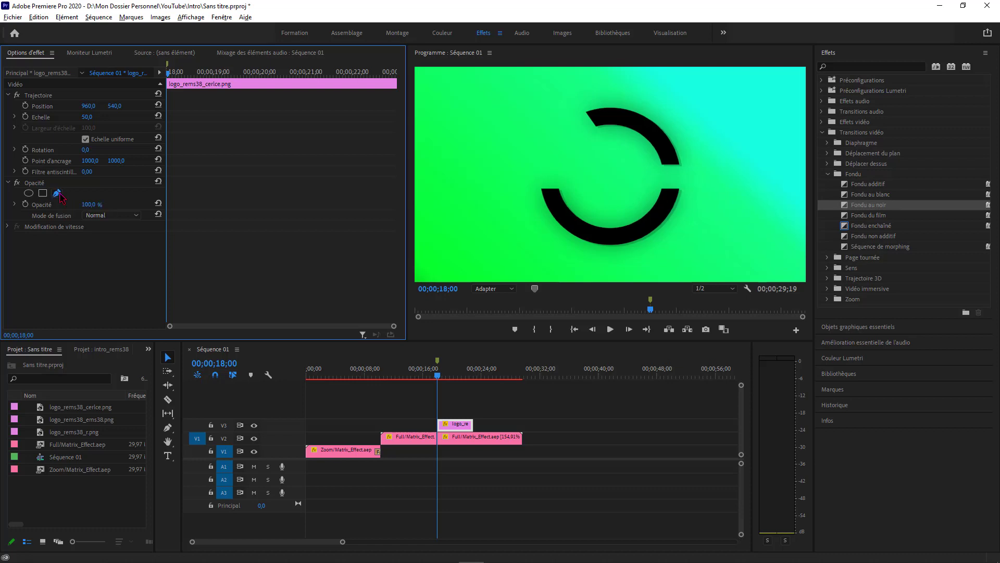
{"action": "left_click", "coordinate": [556, 123]}
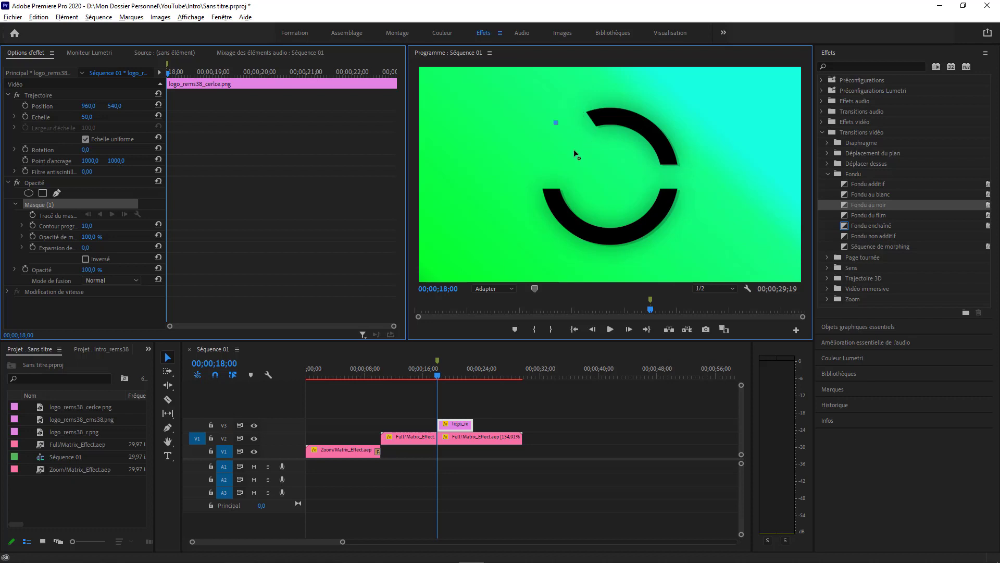
{"action": "left_click", "coordinate": [574, 150]}
{"action": "left_click", "coordinate": [596, 137]}
{"action": "left_click", "coordinate": [579, 106]}
{"action": "left_click", "coordinate": [556, 123]}
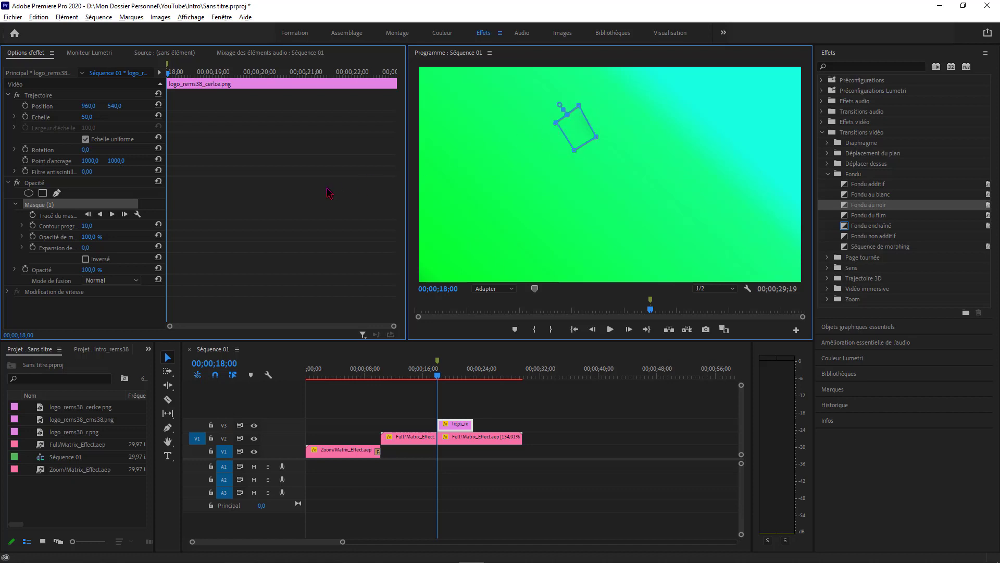
Start keyframing the mask path at 00;00;18;00 and widen the mask over the ring's upper-left tip at 00;00;18;02
{"action": "left_click", "coordinate": [32, 217]}
{"action": "left_click", "coordinate": [33, 219]}
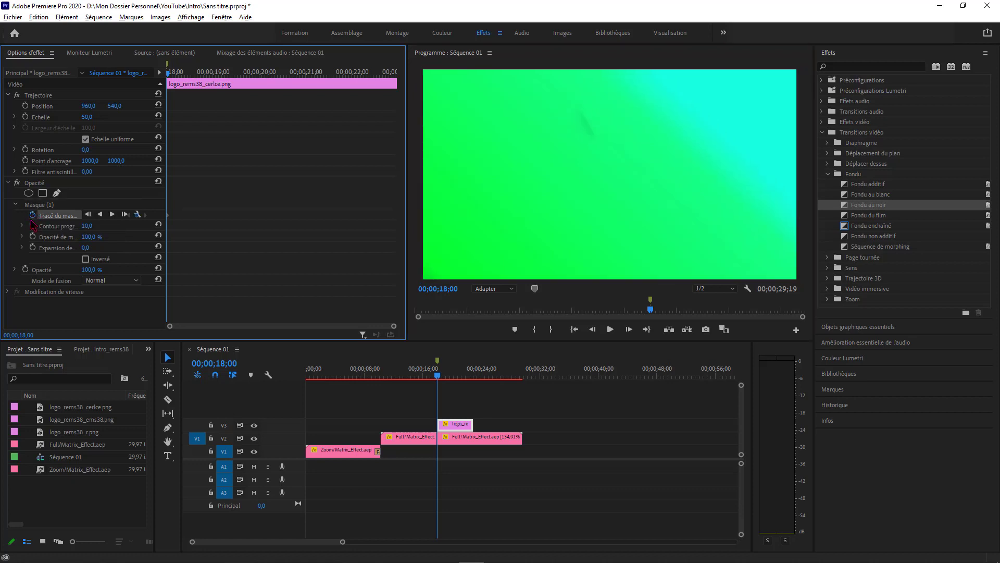
{"action": "left_click", "coordinate": [46, 207]}
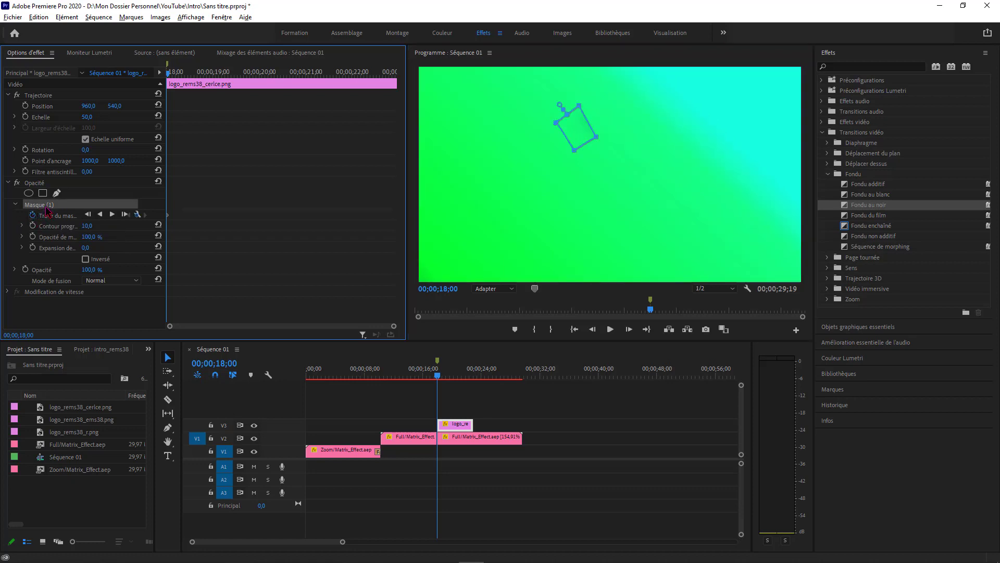
{"action": "left_click", "coordinate": [115, 314]}
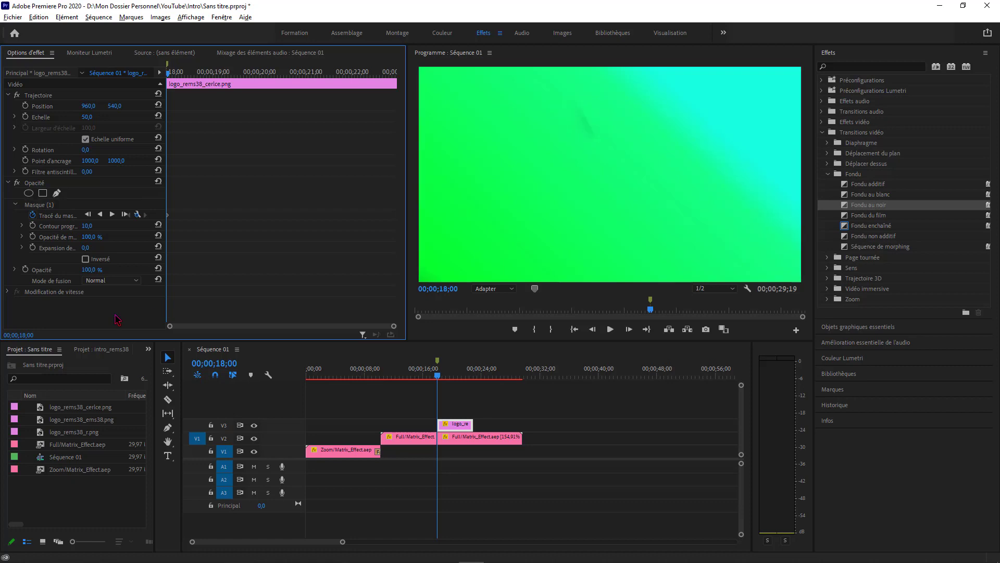
{"action": "left_click", "coordinate": [43, 206]}
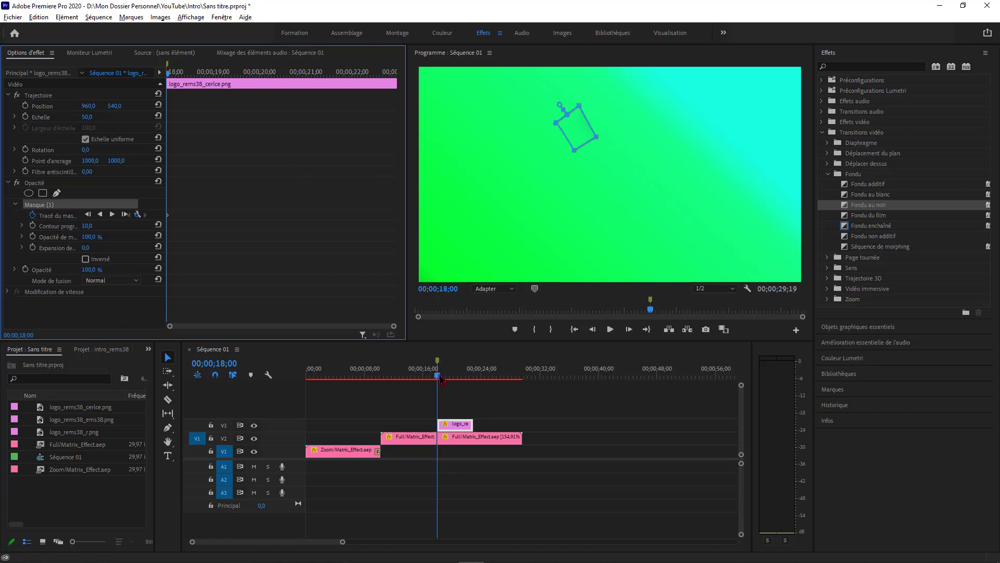
{"action": "key", "text": "Right"}
{"action": "key", "text": "Right"}
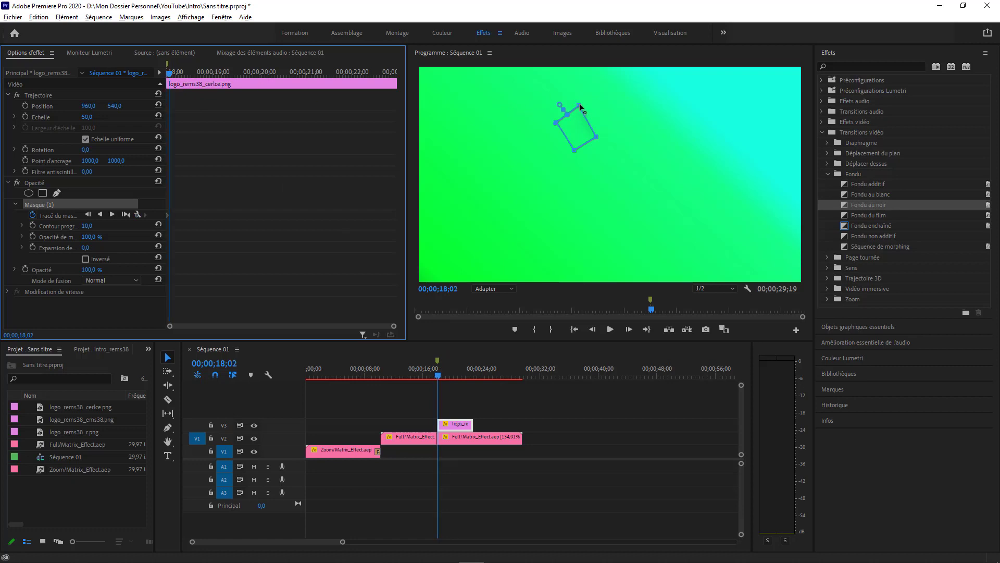
{"action": "left_click_drag", "start_coordinate": [579, 106], "coordinate": [598, 98]}
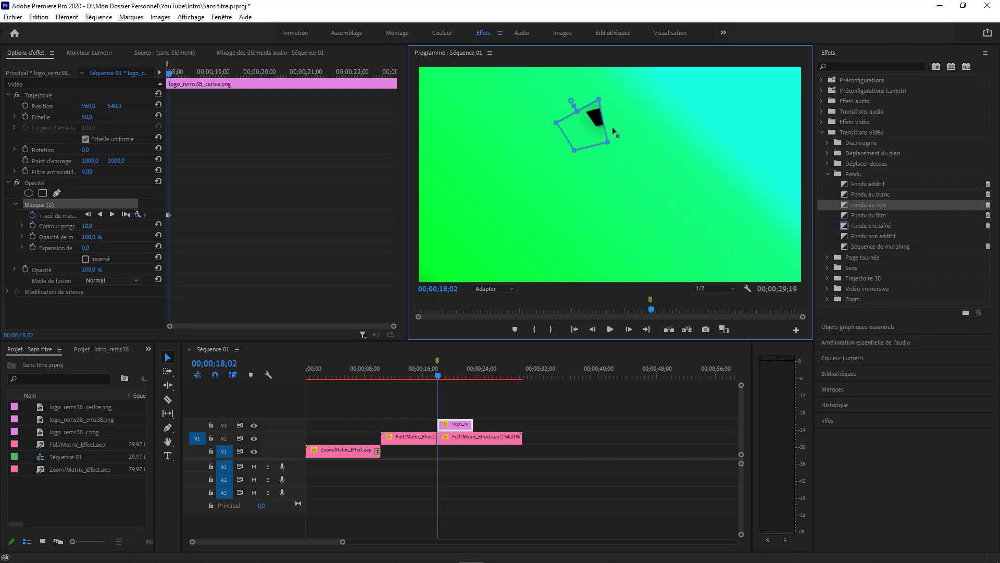
Reshape the mask at 00;00;18;04 with a curved upper edge so it uncovers more of the ring's upper arc
{"action": "left_click_drag", "start_coordinate": [175, 74], "coordinate": [176, 76]}
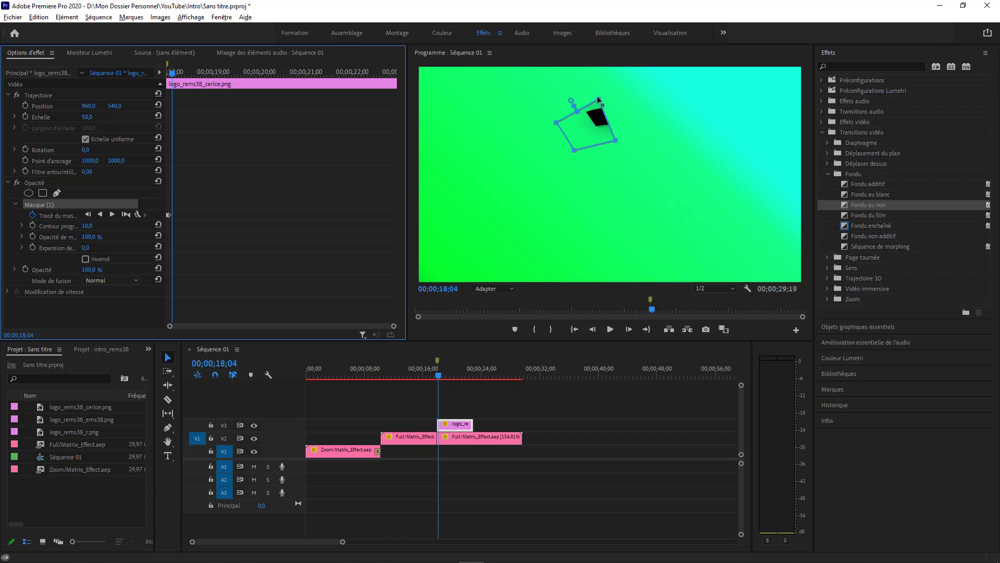
{"action": "left_click_drag", "start_coordinate": [597, 97], "coordinate": [622, 90]}
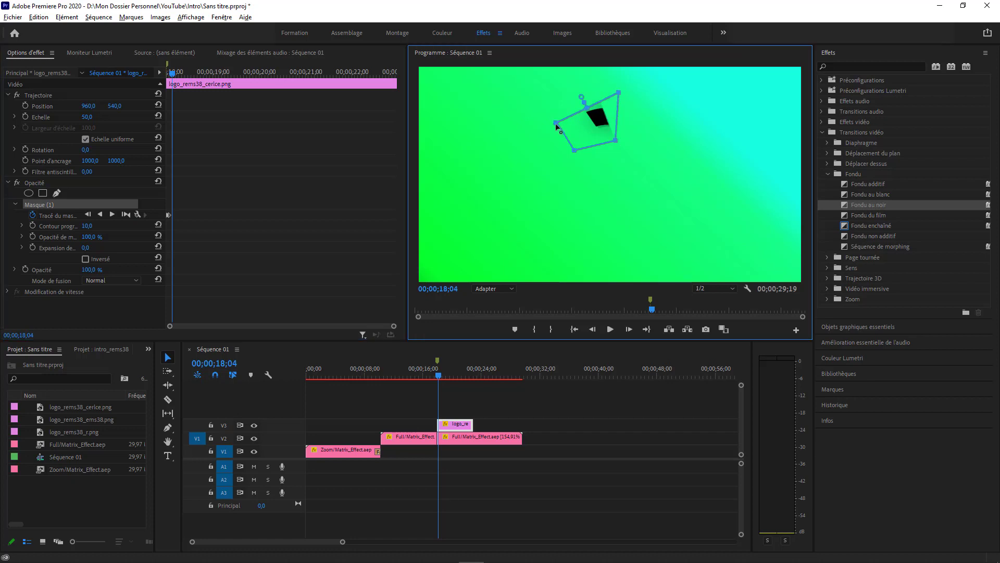
{"action": "mouse_move", "coordinate": [557, 126]}
{"action": "left_mouse_down"}
{"action": "mouse_move", "coordinate": [556, 98]}
{"action": "mouse_move", "coordinate": [557, 118]}
{"action": "left_mouse_up"}
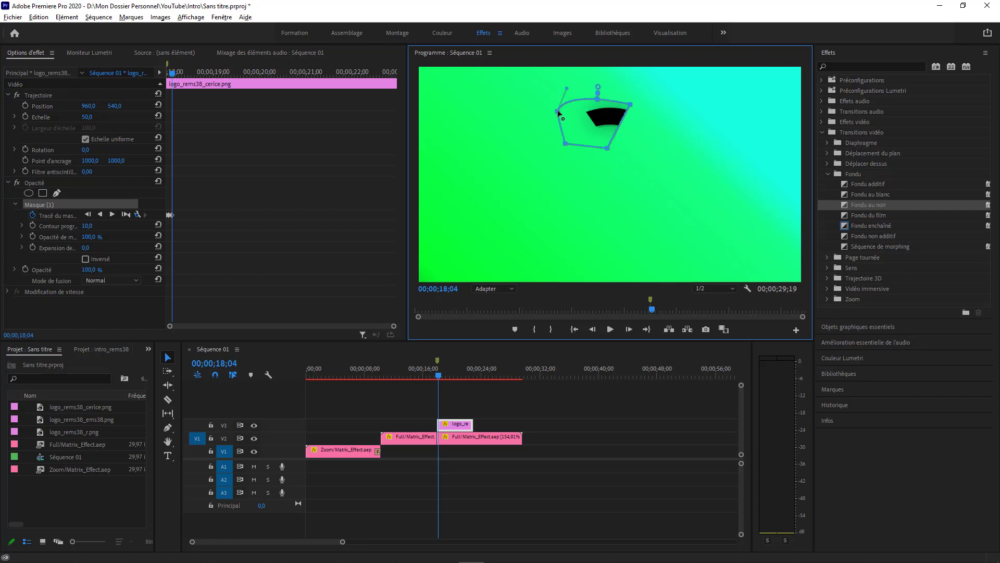
{"action": "left_click_drag", "start_coordinate": [608, 149], "coordinate": [619, 134]}
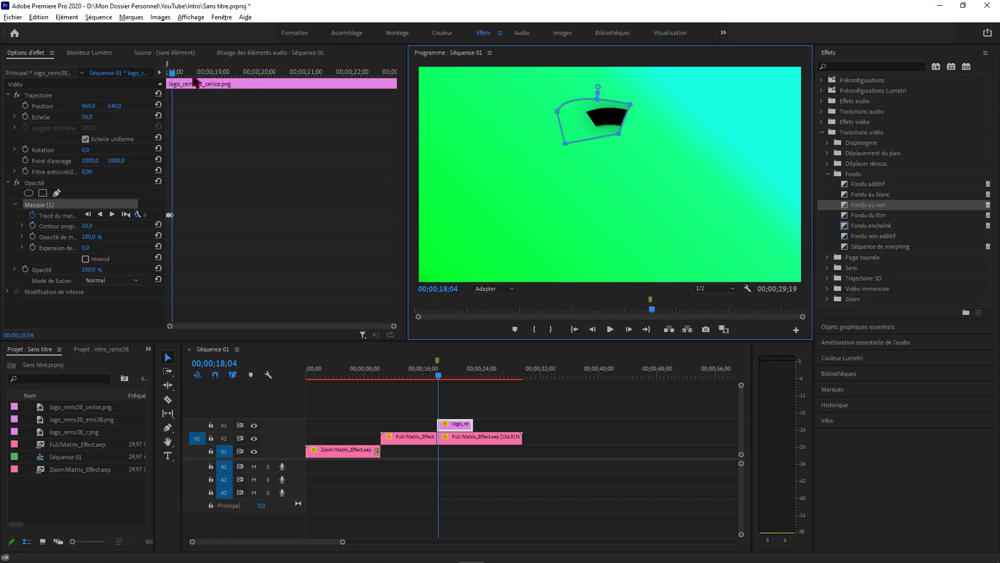
Move the mask points at 00;00;18;07 to uncover the top of the ring's upper arc
{"action": "left_click", "coordinate": [175, 76]}
{"action": "left_click_drag", "start_coordinate": [176, 75], "coordinate": [179, 76]}
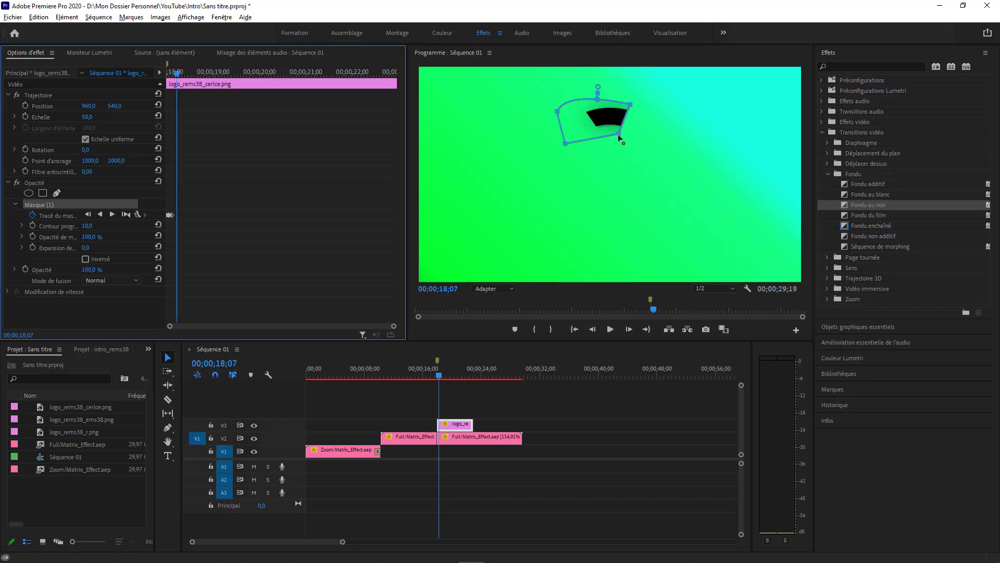
{"action": "left_click_drag", "start_coordinate": [618, 133], "coordinate": [623, 147]}
{"action": "left_click_drag", "start_coordinate": [630, 102], "coordinate": [650, 108]}
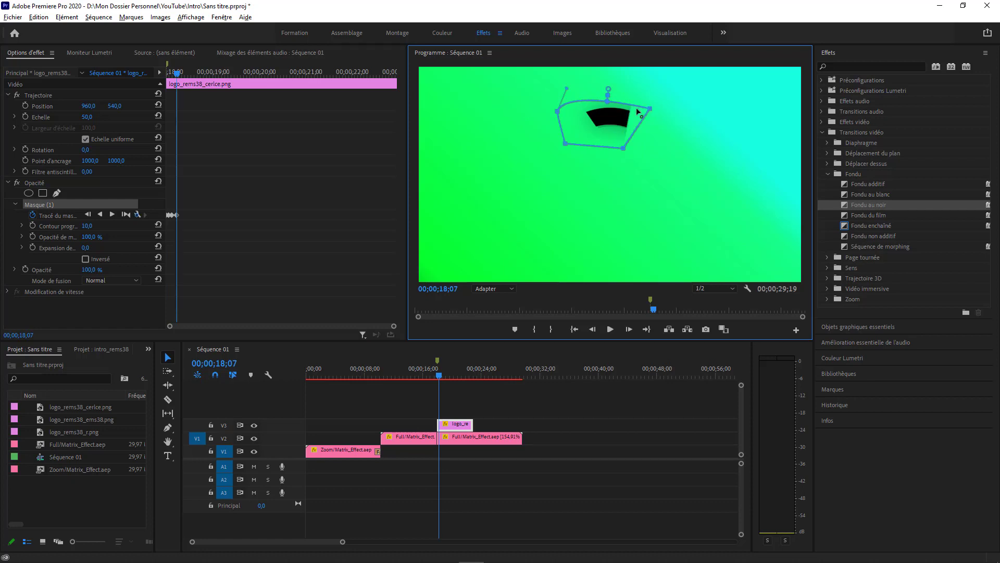
{"action": "left_click_drag", "start_coordinate": [558, 111], "coordinate": [586, 75]}
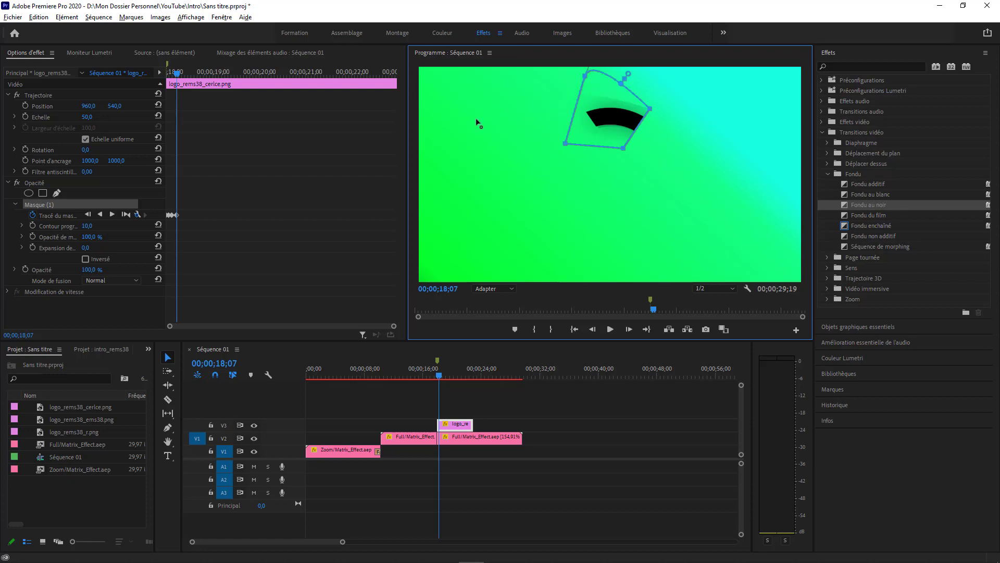
Stretch the mask clockwise along the upper arc between 00;00;18;10 and 00;00;18;12, almost to the arc's right end
{"action": "left_click", "coordinate": [178, 73]}
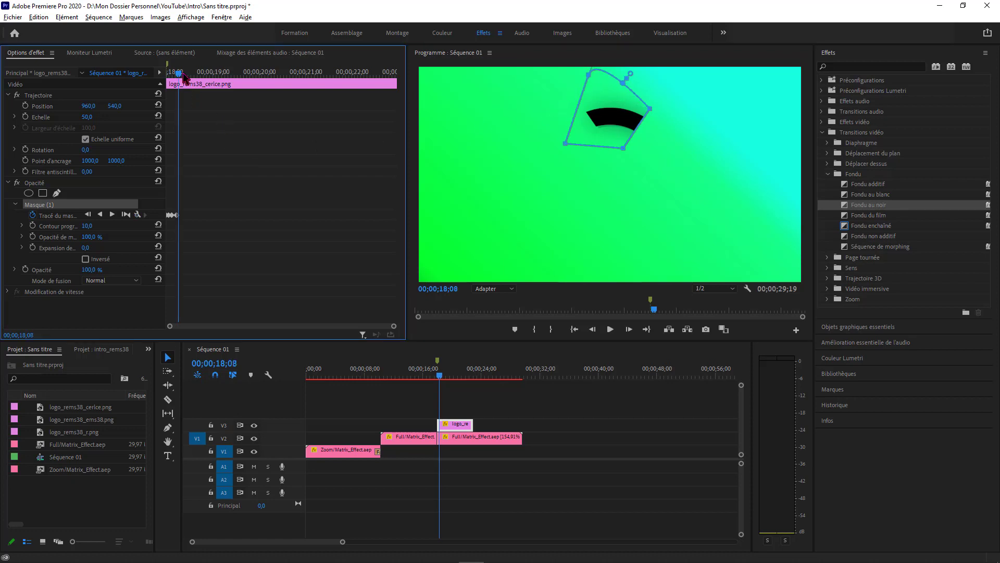
{"action": "left_click", "coordinate": [183, 73]}
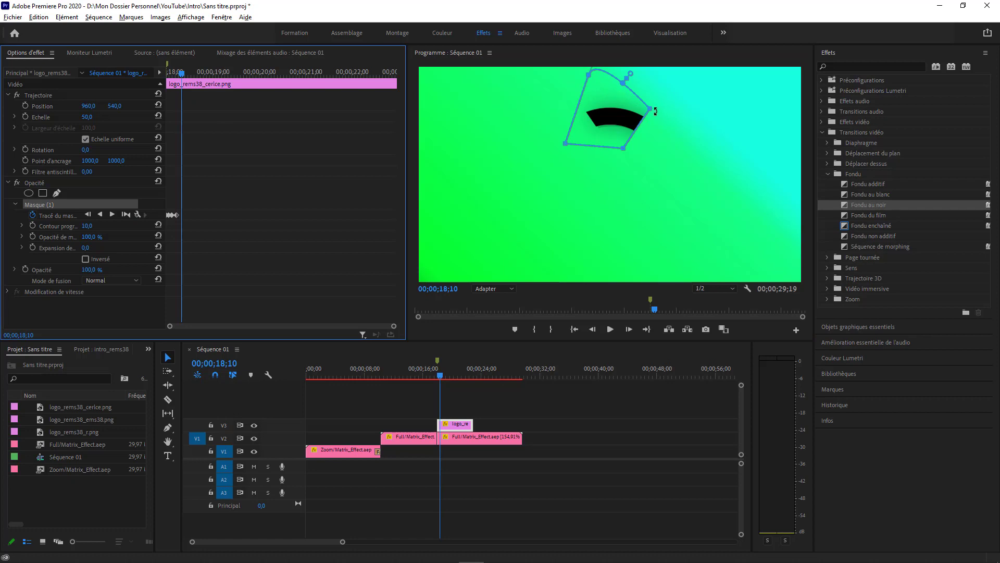
{"action": "left_click", "coordinate": [656, 112]}
{"action": "left_click_drag", "start_coordinate": [651, 109], "coordinate": [696, 148]}
{"action": "left_click", "coordinate": [185, 73]}
{"action": "left_click_drag", "start_coordinate": [567, 144], "coordinate": [566, 122]}
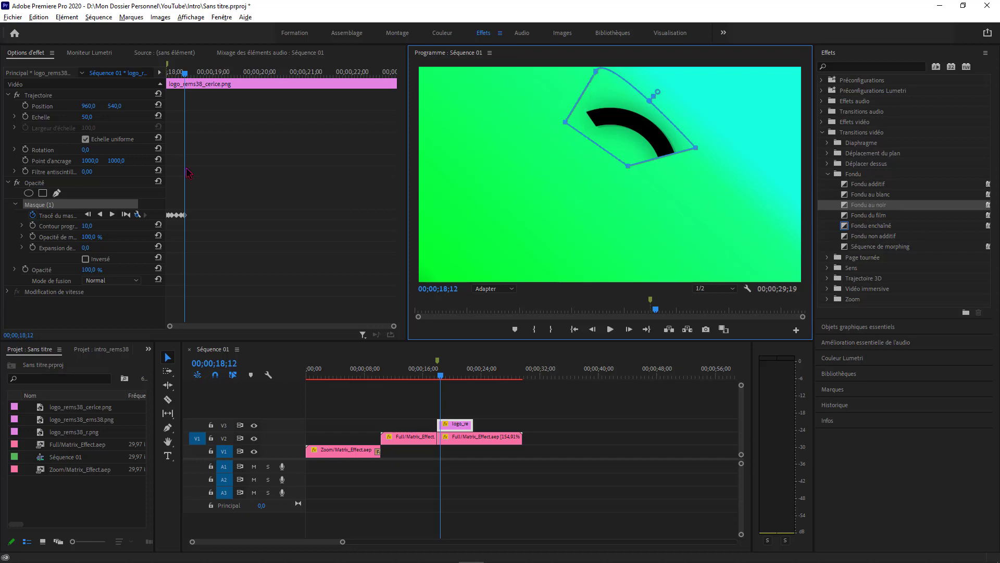
Continue the mask path keyframes to 00;00;18;15, curving the mask around the full upper arc and into the gap below it
{"action": "left_click", "coordinate": [187, 73]}
{"action": "left_click_drag", "start_coordinate": [696, 148], "coordinate": [708, 179]}
{"action": "left_click_drag", "start_coordinate": [628, 166], "coordinate": [633, 180]}
{"action": "left_click_drag", "start_coordinate": [665, 122], "coordinate": [672, 110]}
{"action": "left_click", "coordinate": [189, 73]}
{"action": "left_click_drag", "start_coordinate": [707, 179], "coordinate": [712, 204]}
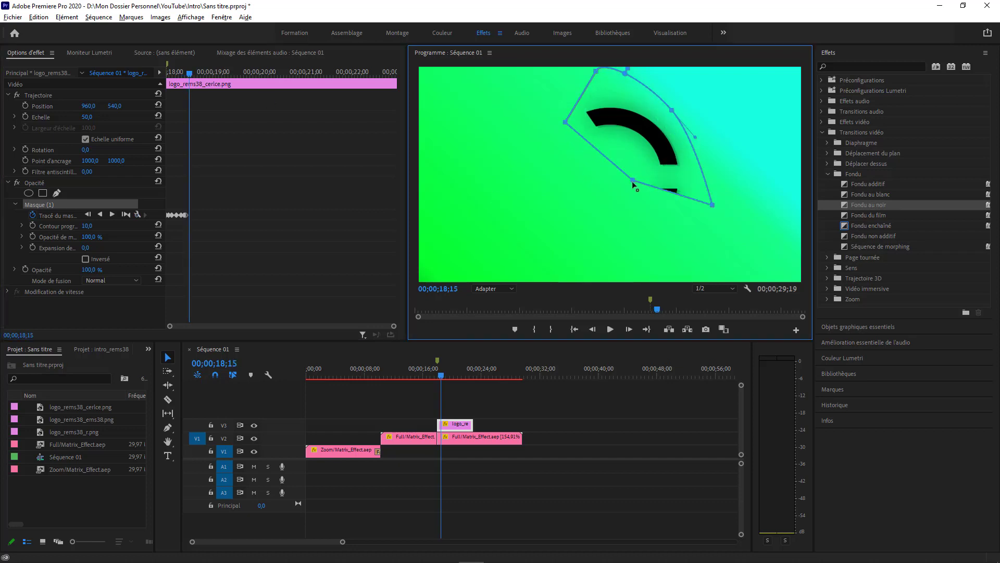
{"action": "left_click_drag", "start_coordinate": [633, 180], "coordinate": [628, 192]}
Extend the mask frame by frame around the ring's lower-right portion, keeping its inner point near the ring's center
{"action": "left_click", "coordinate": [191, 73]}
{"action": "left_click_drag", "start_coordinate": [712, 203], "coordinate": [692, 226]}
{"action": "left_click_drag", "start_coordinate": [692, 177], "coordinate": [709, 171]}
{"action": "left_click", "coordinate": [195, 73]}
{"action": "mouse_move", "coordinate": [693, 225]}
{"action": "left_mouse_down"}
{"action": "mouse_move", "coordinate": [637, 252]}
{"action": "mouse_move", "coordinate": [694, 232]}
{"action": "left_mouse_up"}
{"action": "left_click", "coordinate": [197, 73]}
{"action": "left_click", "coordinate": [199, 73]}
{"action": "left_click_drag", "start_coordinate": [637, 252], "coordinate": [600, 256]}
{"action": "left_click_drag", "start_coordinate": [628, 191], "coordinate": [619, 172]}
Extend the mask around the rest of the lower arc so the whole ring is uncovered at 00;00;18;29
{"action": "left_click", "coordinate": [202, 73]}
{"action": "left_click_drag", "start_coordinate": [600, 255], "coordinate": [622, 269]}
{"action": "left_click", "coordinate": [206, 73]}
{"action": "left_click_drag", "start_coordinate": [562, 245], "coordinate": [542, 259]}
{"action": "left_click", "coordinate": [209, 73]}
{"action": "left_click", "coordinate": [212, 73]}
{"action": "left_click_drag", "start_coordinate": [510, 200], "coordinate": [509, 172]}
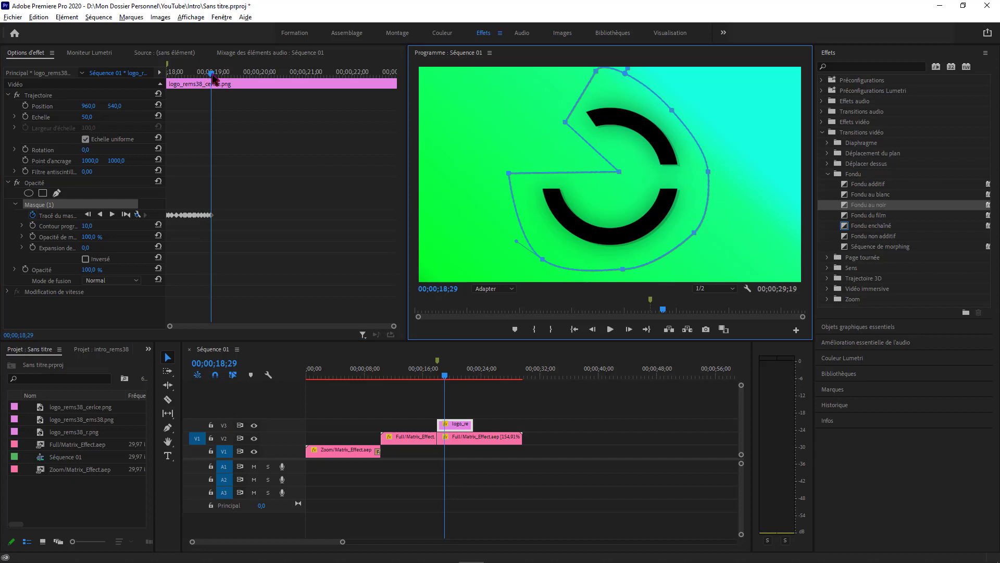
Check the ring's reveal animation, then split the logo clip on V3 at 00;00;18;29 with the Razor tool
{"action": "left_click", "coordinate": [200, 73]}
{"action": "left_click_drag", "start_coordinate": [196, 83], "coordinate": [215, 94]}
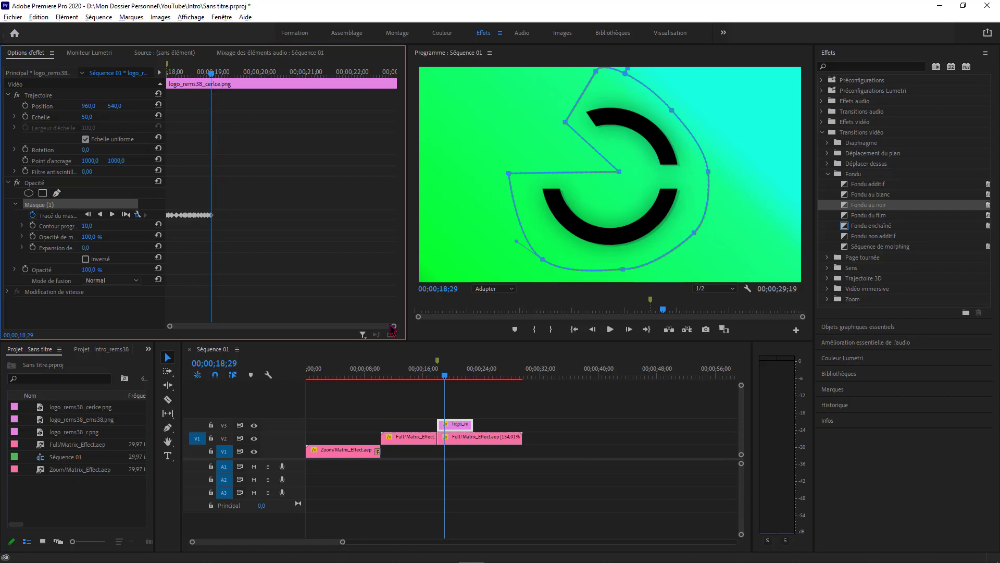
{"action": "key", "text": "c"}
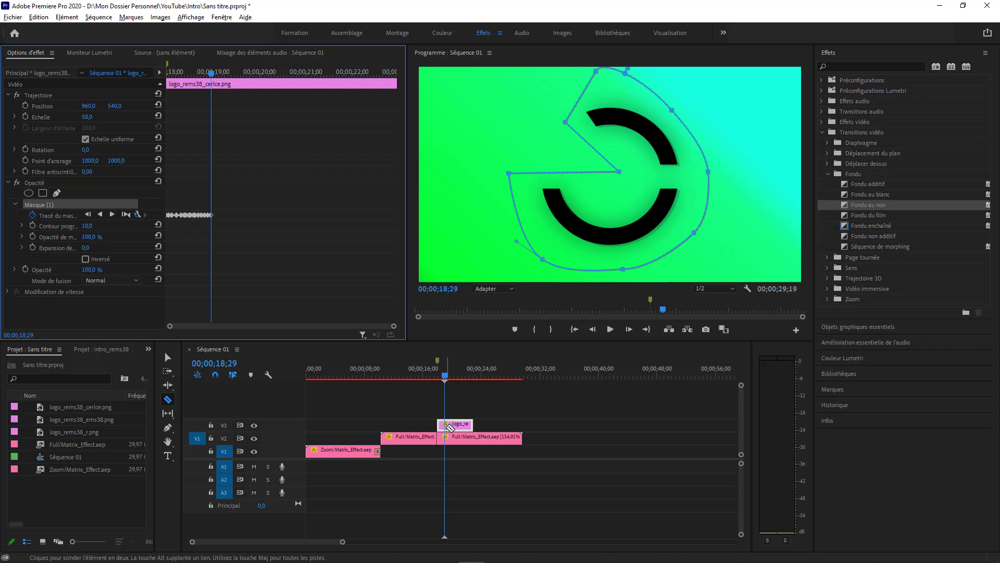
{"action": "left_click", "coordinate": [446, 425]}
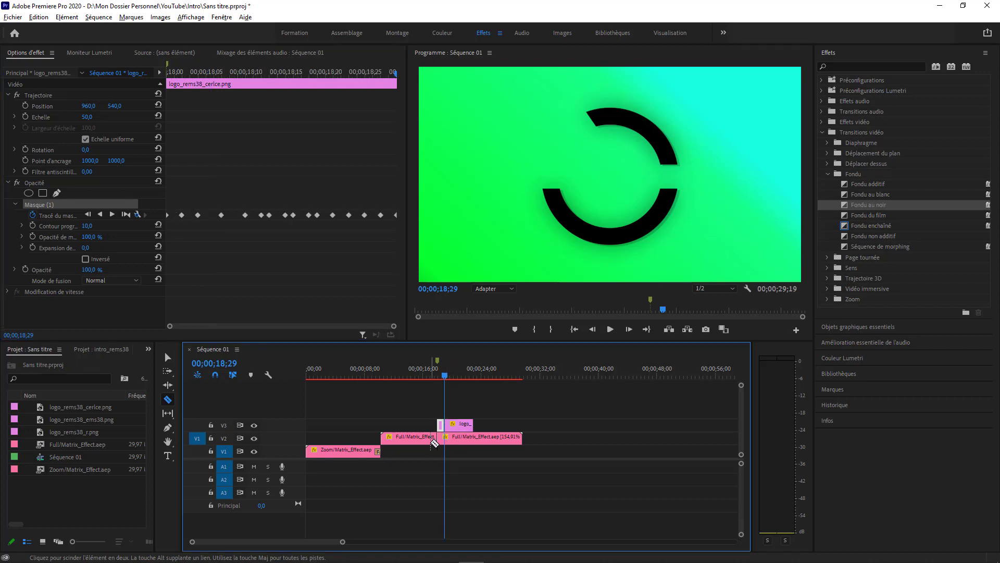
{"action": "left_click", "coordinate": [167, 358]}
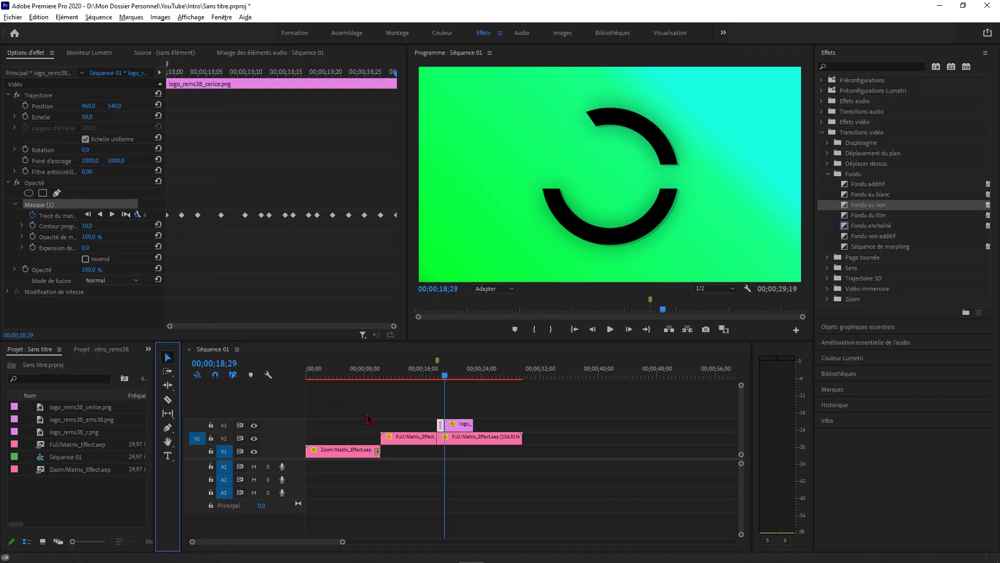
Extend the second part of the logo clip on V3 to the end of the Full/Matrix_Effect.aep clip
{"action": "left_click", "coordinate": [465, 426]}
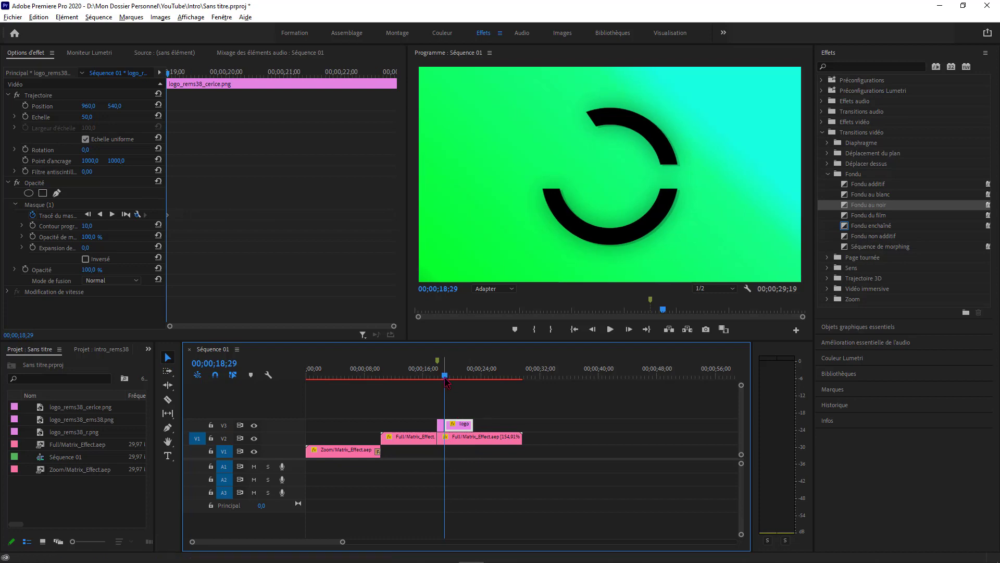
{"action": "left_click_drag", "start_coordinate": [446, 376], "coordinate": [468, 375]}
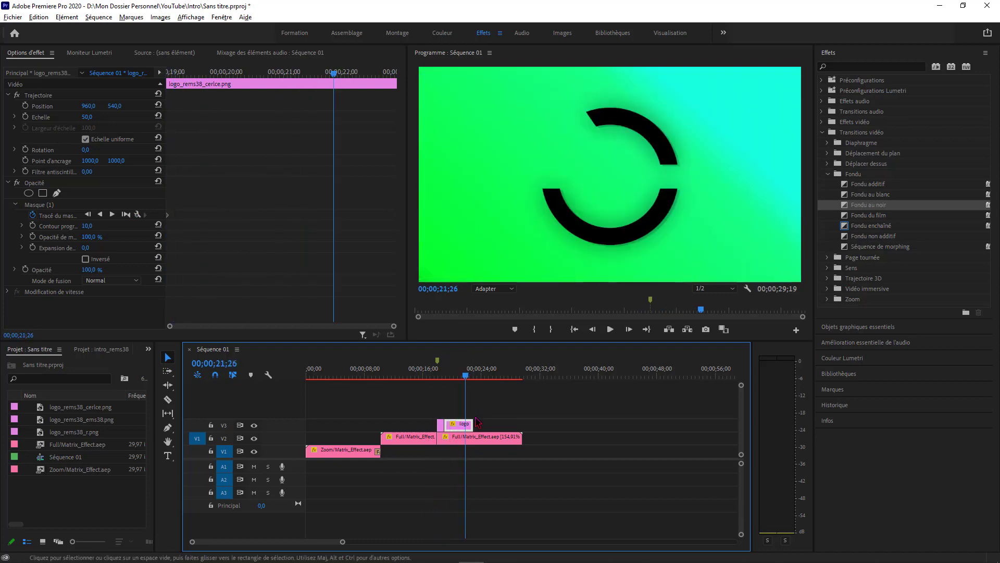
{"action": "left_click_drag", "start_coordinate": [473, 423], "coordinate": [521, 422]}
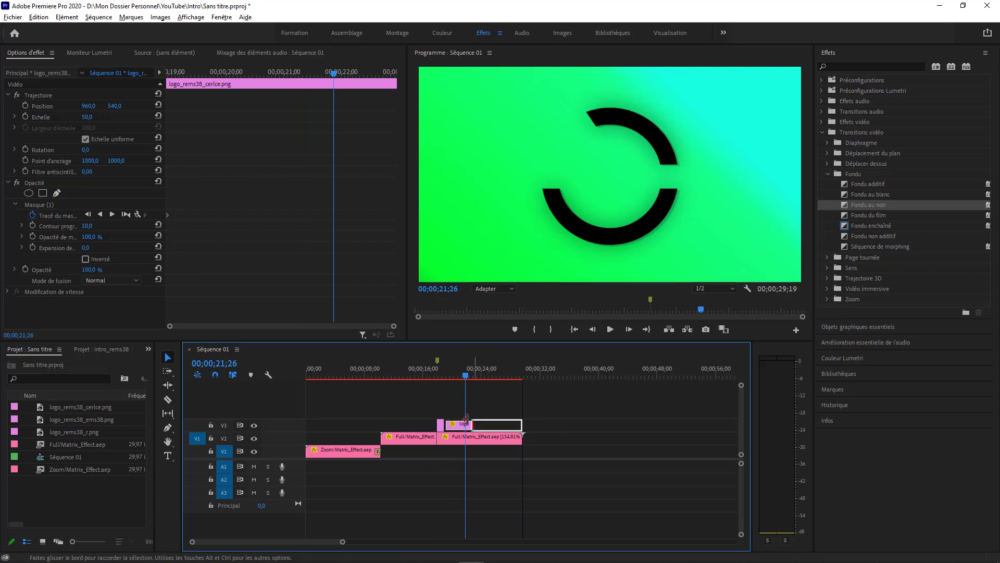
Add a sequence marker at 00;00;18;29, where the two parts of the ring clip on V3 meet
{"action": "left_click", "coordinate": [456, 377]}
{"action": "mouse_move", "coordinate": [456, 377]}
{"action": "left_mouse_down"}
{"action": "mouse_move", "coordinate": [435, 385]}
{"action": "mouse_move", "coordinate": [445, 383]}
{"action": "left_mouse_up"}
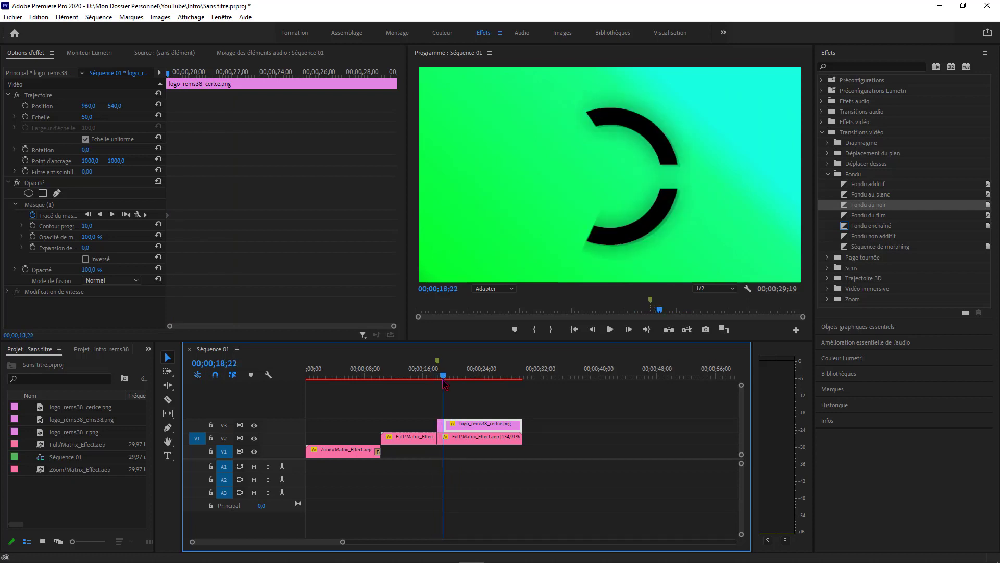
{"action": "left_click", "coordinate": [629, 329]}
{"action": "left_click", "coordinate": [629, 329]}
{"action": "left_click", "coordinate": [629, 329]}
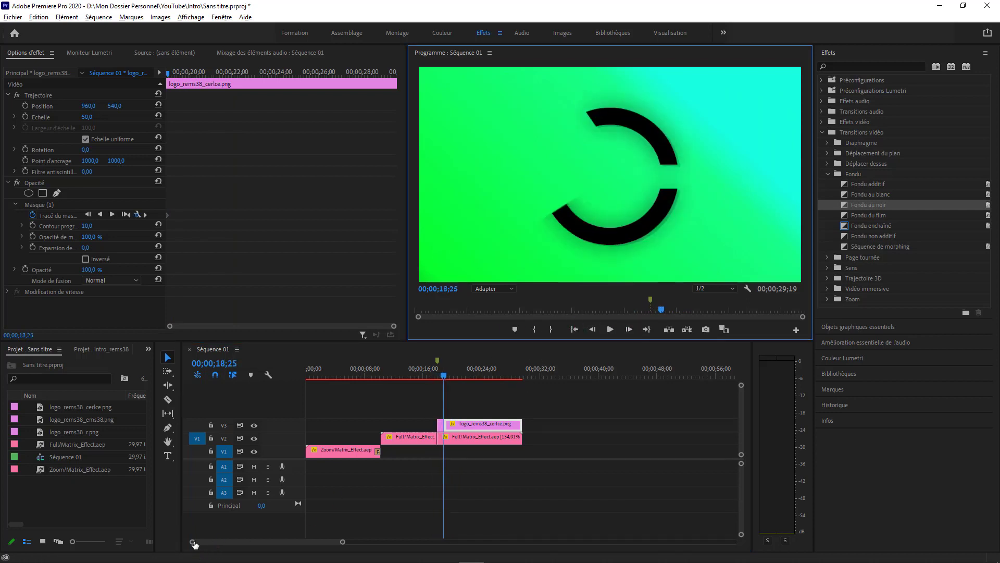
{"action": "left_click_drag", "start_coordinate": [193, 544], "coordinate": [260, 542]}
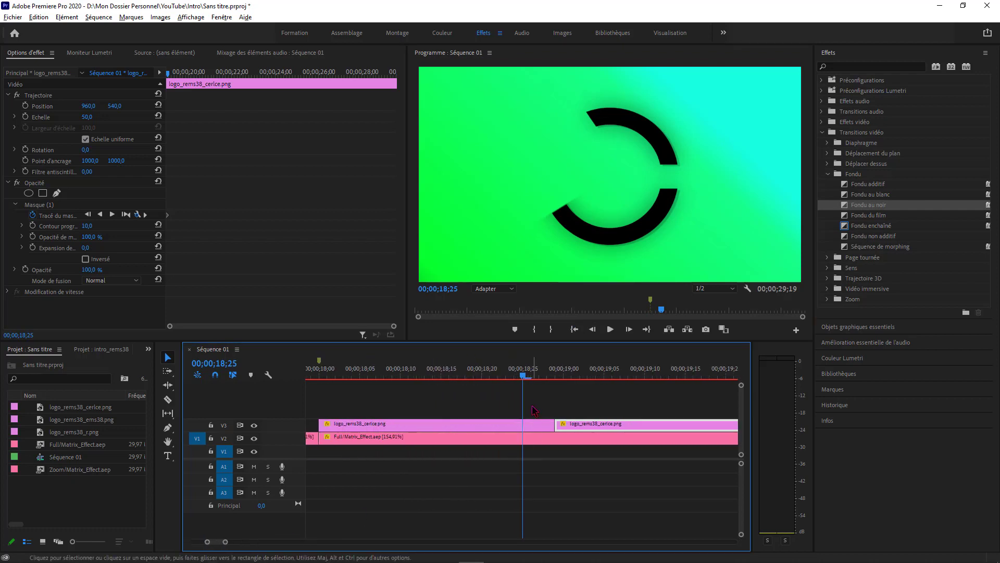
{"action": "left_click", "coordinate": [559, 381]}
{"action": "left_click", "coordinate": [562, 406]}
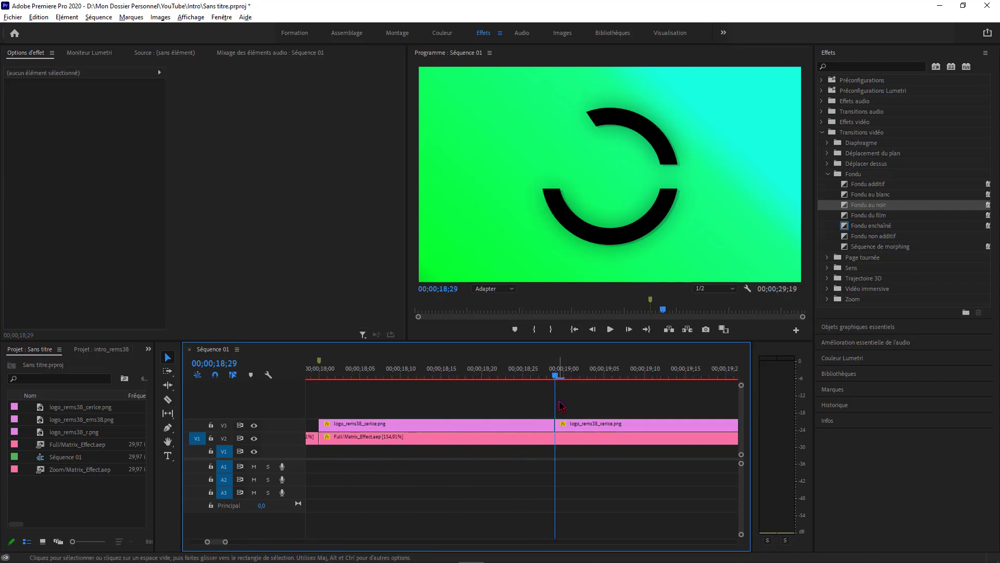
{"action": "key", "text": "m"}
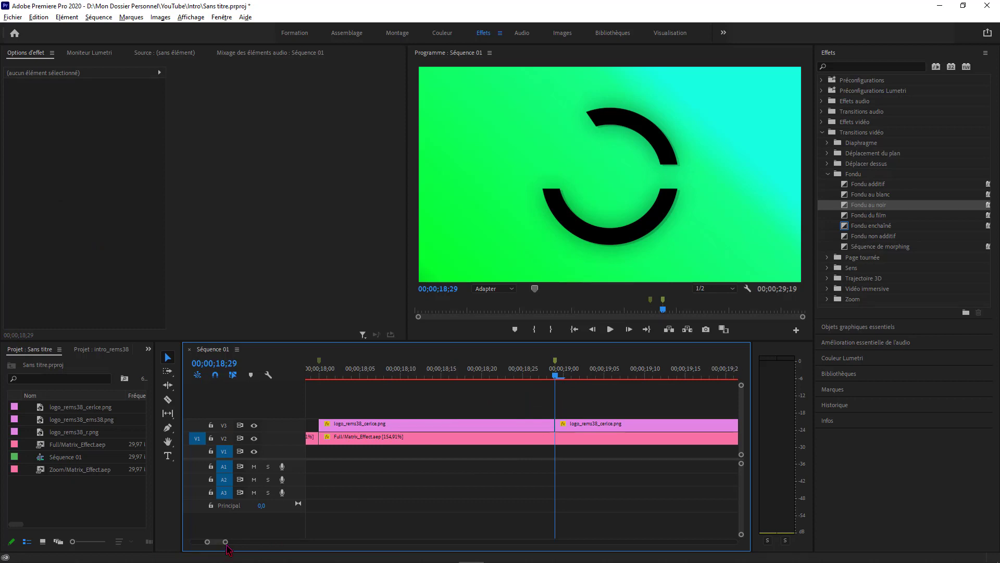
Place logo_rems38_r.png on a new V4 track starting at the 00;00;18;29 marker and set its scale to 50
{"action": "left_click_drag", "start_coordinate": [226, 544], "coordinate": [255, 544]}
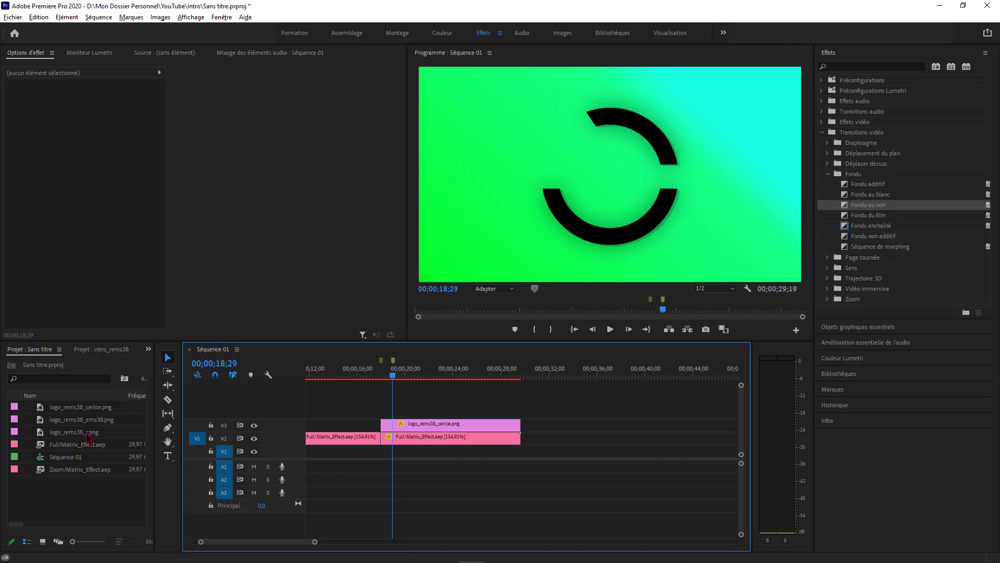
{"action": "left_click_drag", "start_coordinate": [89, 436], "coordinate": [413, 419]}
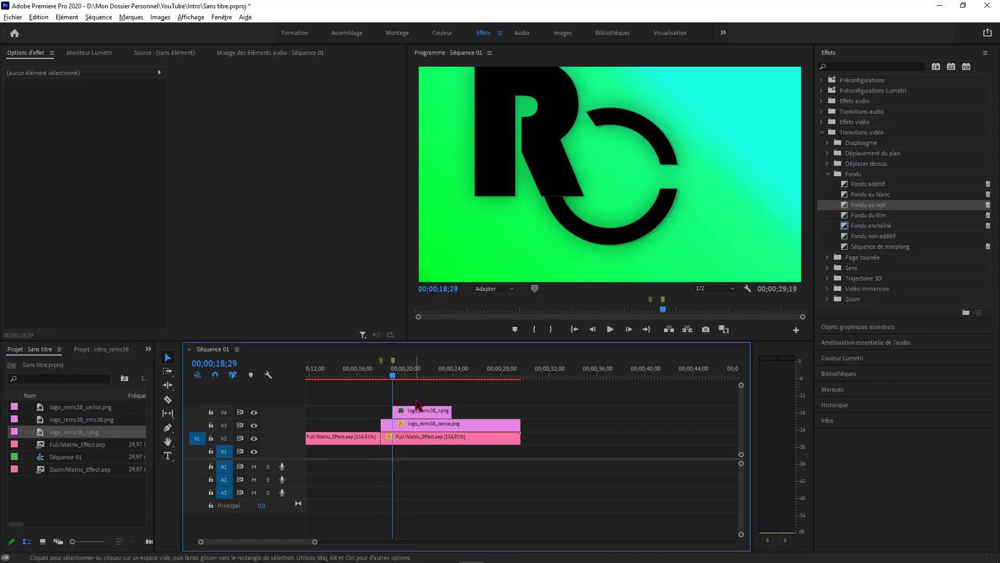
{"action": "left_click", "coordinate": [421, 411]}
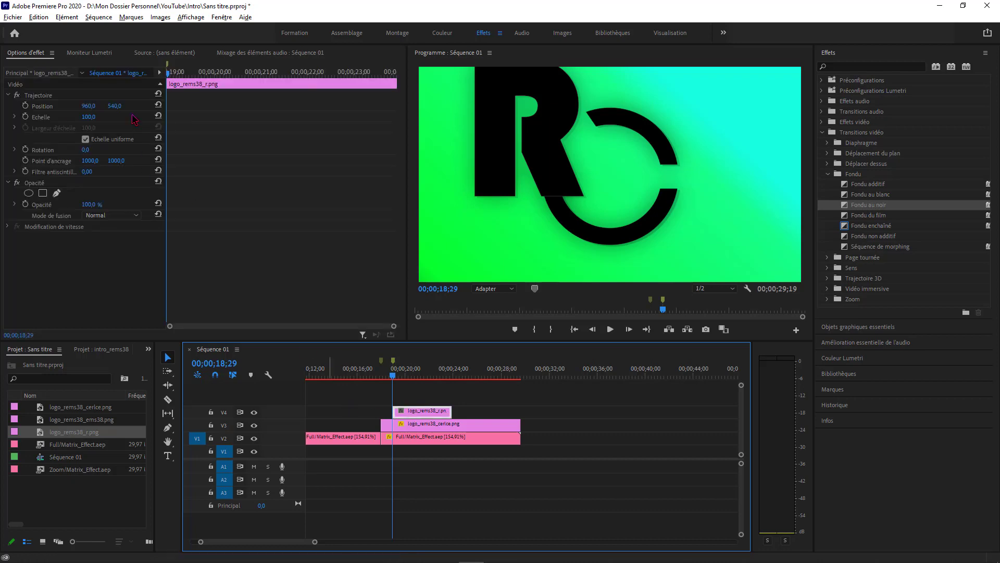
{"action": "left_click", "coordinate": [90, 117]}
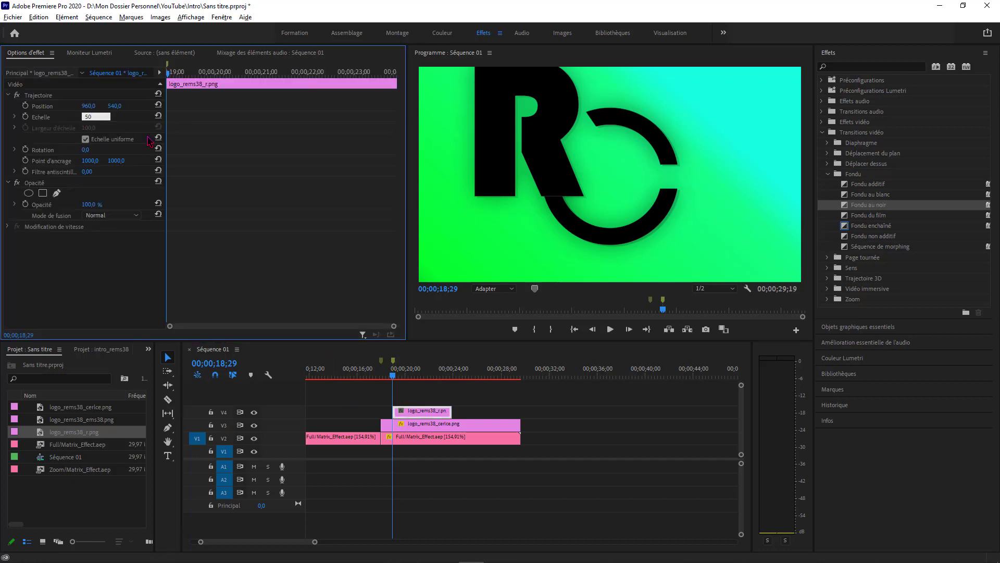
{"action": "key", "text": "Return"}
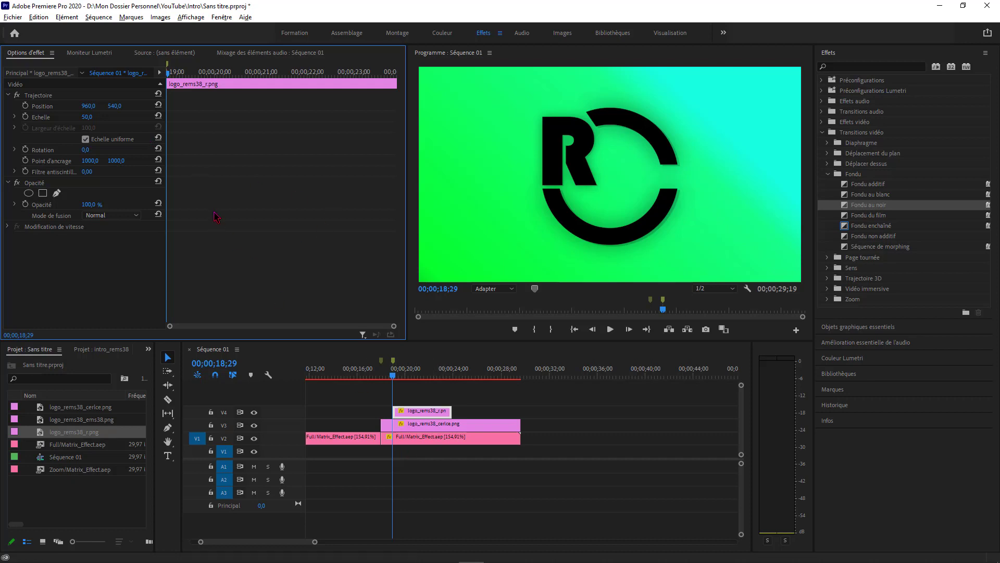
Draw a closed four-point opacity mask tightly around the R and enable mask path animation at 00;00;18;29
{"action": "left_click", "coordinate": [57, 194]}
{"action": "left_click", "coordinate": [537, 189]}
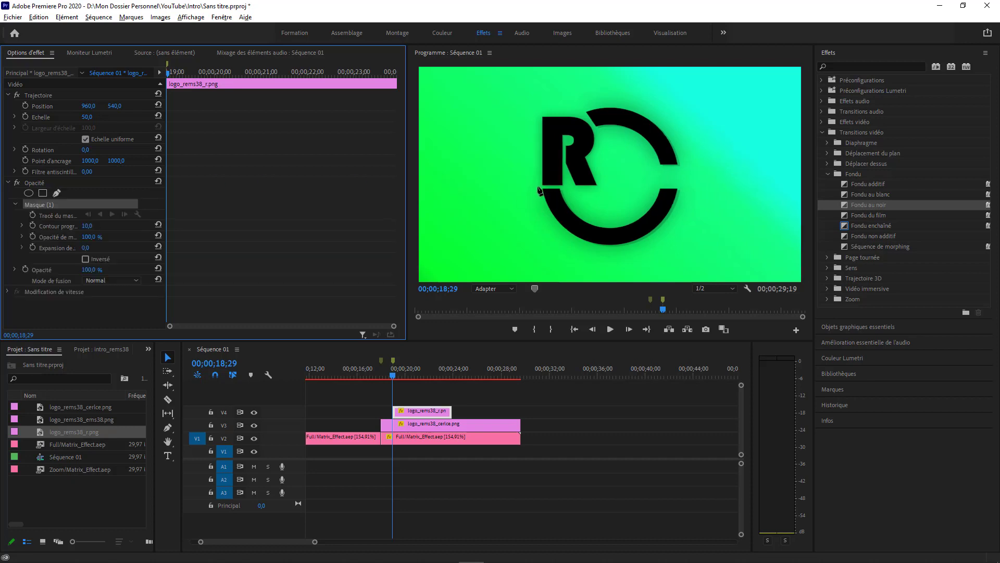
{"action": "left_click", "coordinate": [535, 186]}
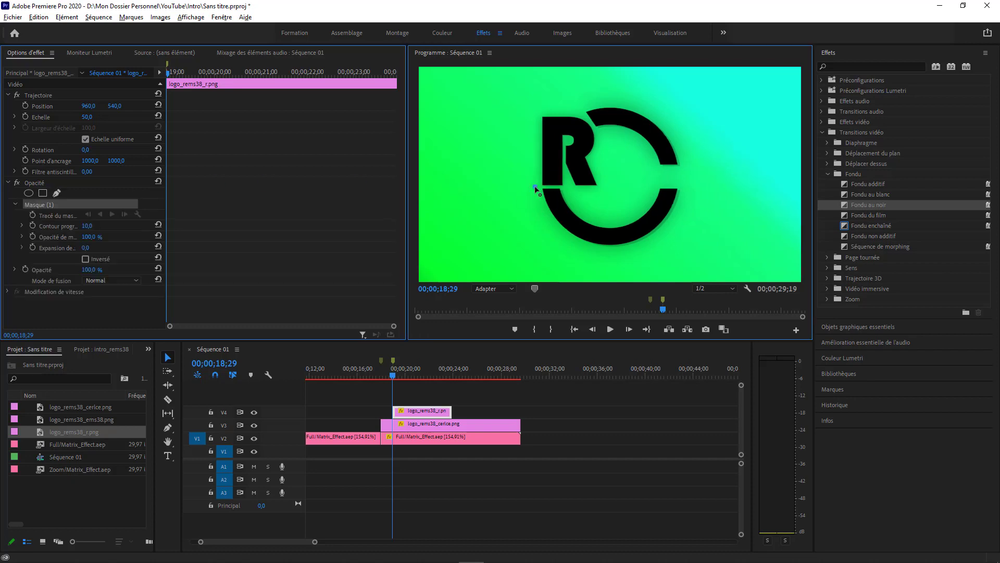
{"action": "left_click", "coordinate": [601, 186]}
{"action": "left_click", "coordinate": [598, 95]}
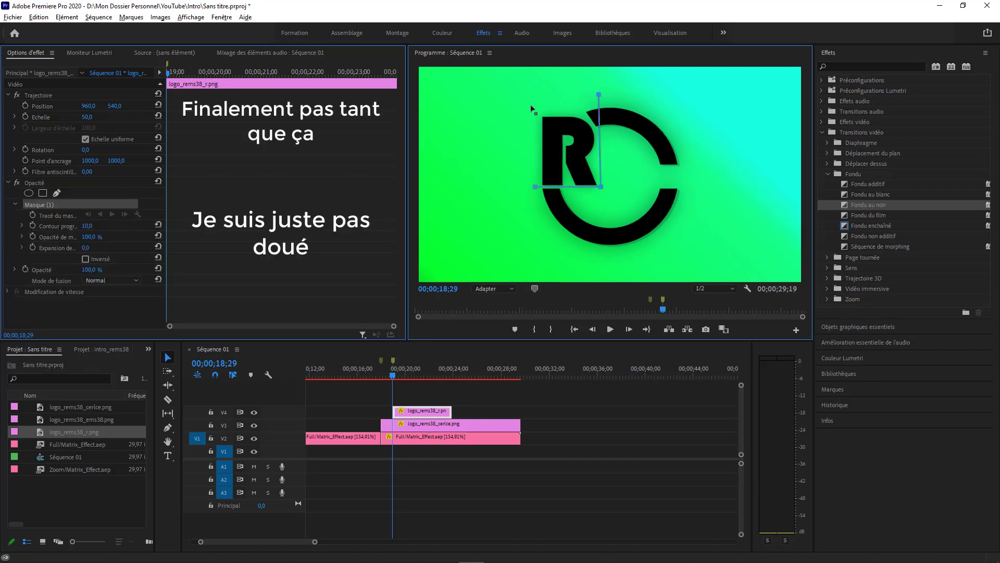
{"action": "left_click", "coordinate": [533, 91]}
{"action": "left_click", "coordinate": [535, 186]}
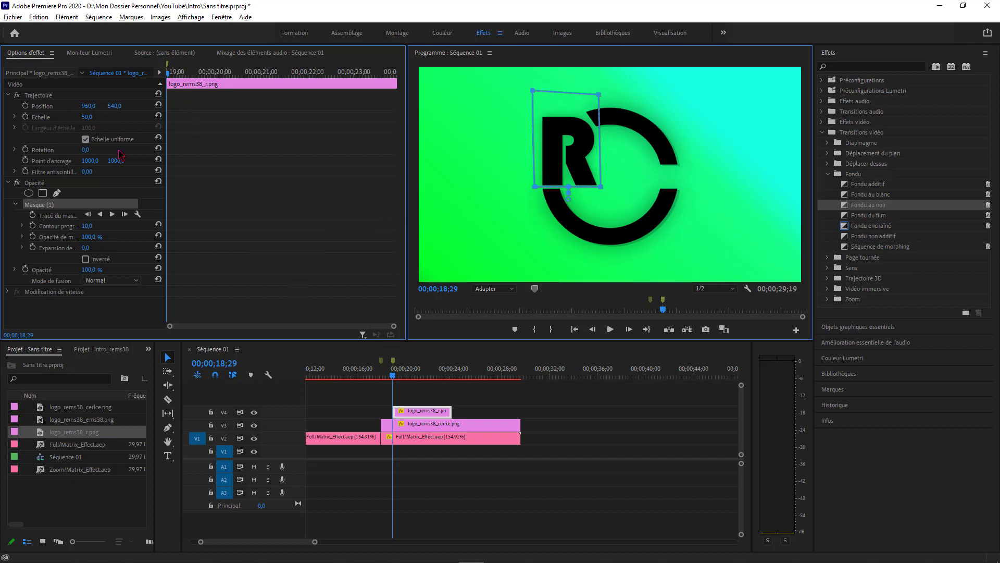
{"action": "left_click_drag", "start_coordinate": [531, 91], "coordinate": [535, 116]}
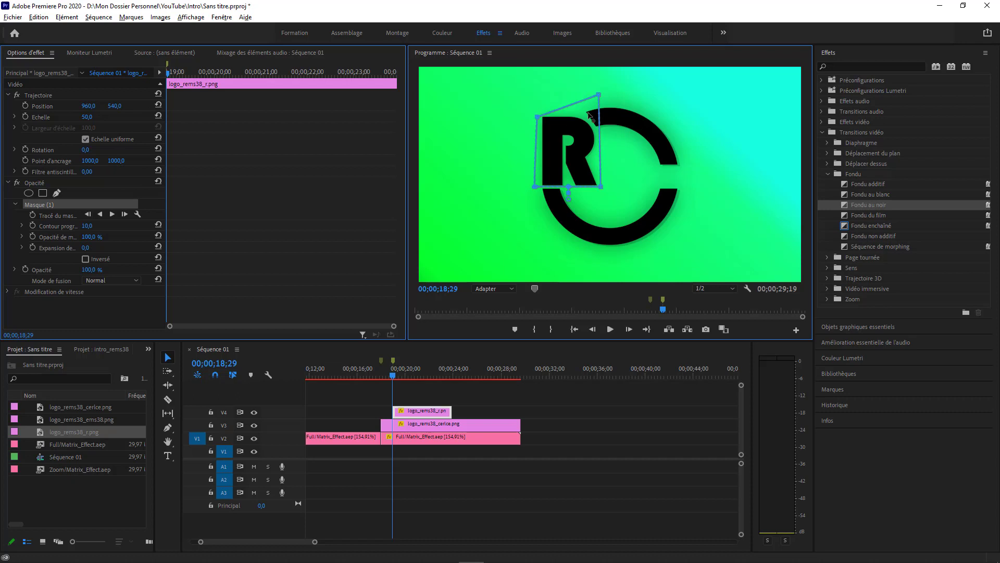
{"action": "left_click_drag", "start_coordinate": [599, 95], "coordinate": [598, 111]}
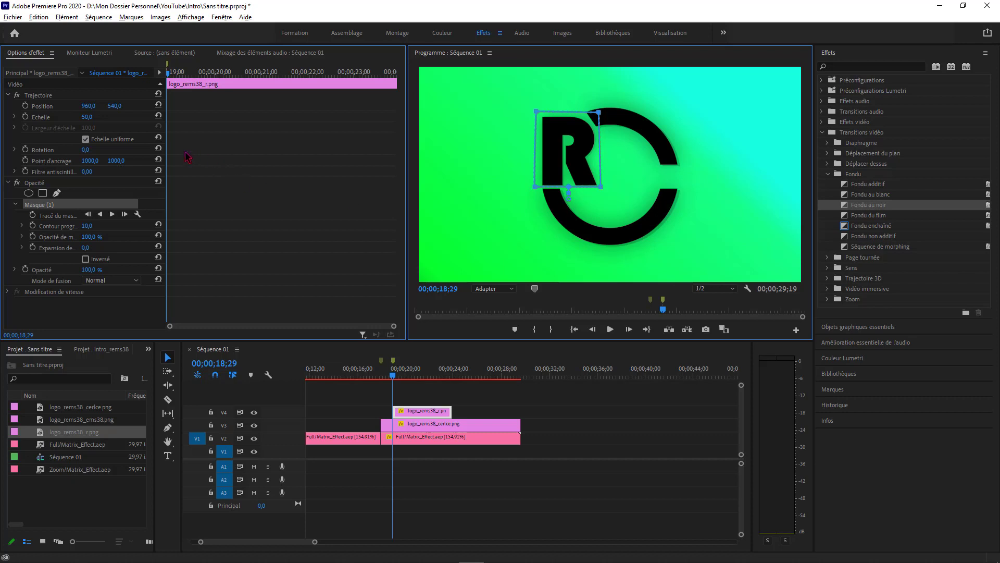
{"action": "left_click", "coordinate": [33, 214]}
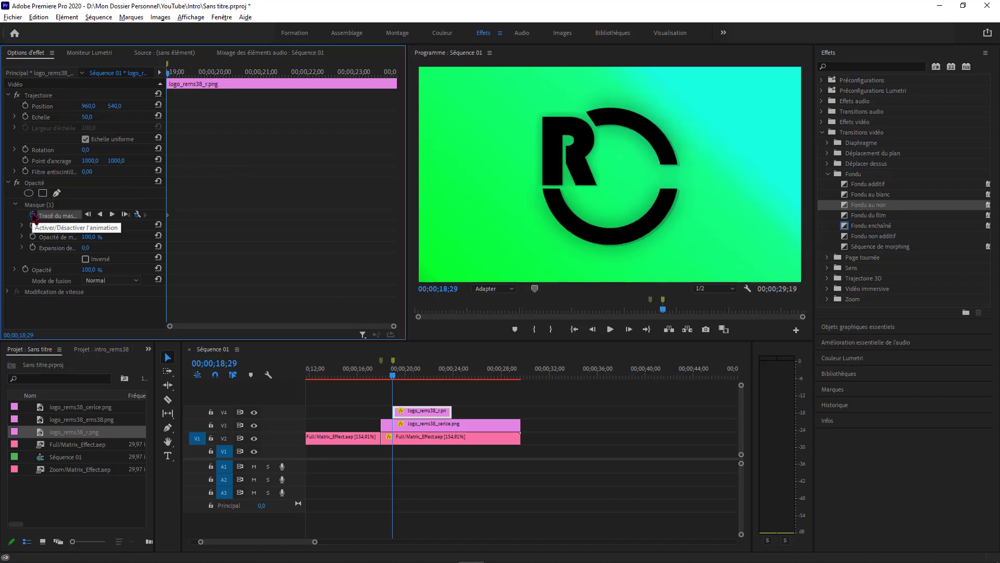
Try to keyframe the R at a vertical position of 913 and move its mask back up above the lower arc
{"action": "left_click", "coordinate": [26, 106]}
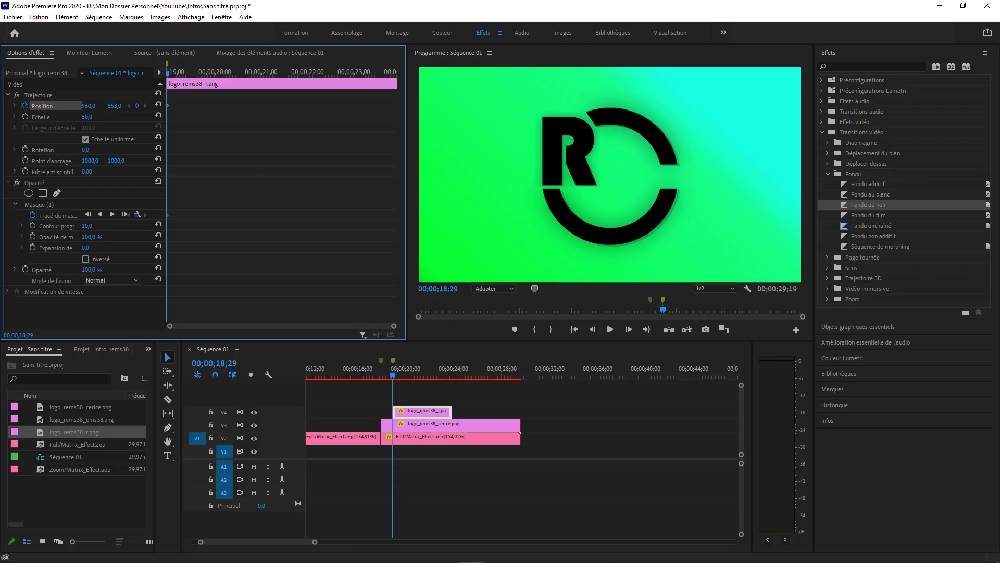
{"action": "left_click_drag", "start_coordinate": [115, 106], "coordinate": [136, 106]}
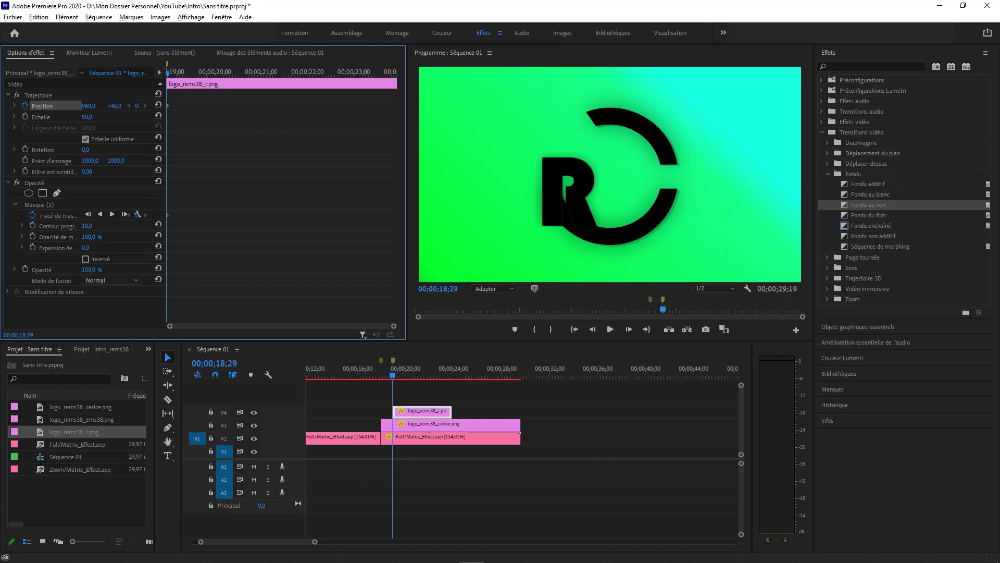
{"action": "left_click_drag", "start_coordinate": [156, 105], "coordinate": [198, 106]}
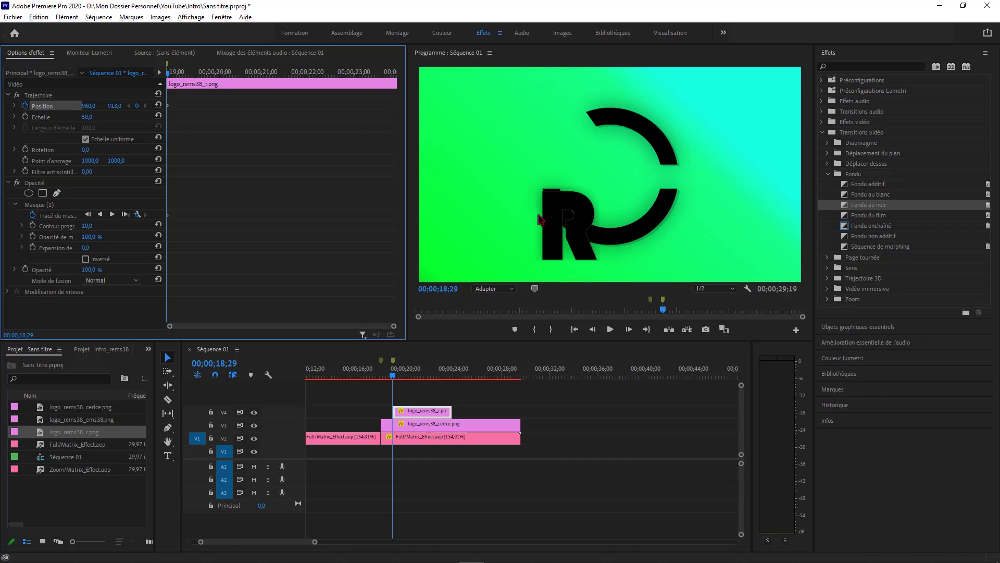
{"action": "left_click", "coordinate": [56, 206]}
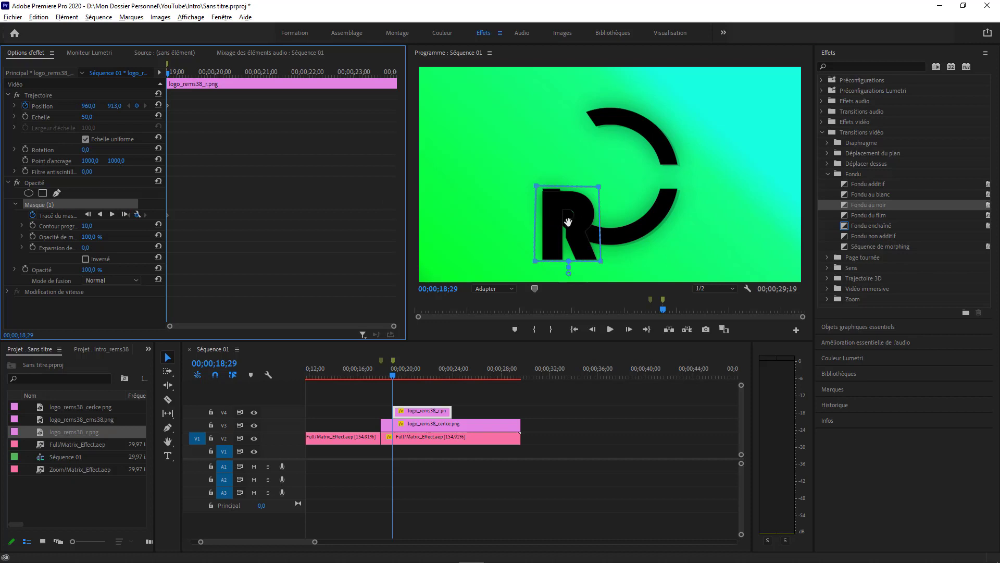
{"action": "left_click_drag", "start_coordinate": [568, 222], "coordinate": [572, 148]}
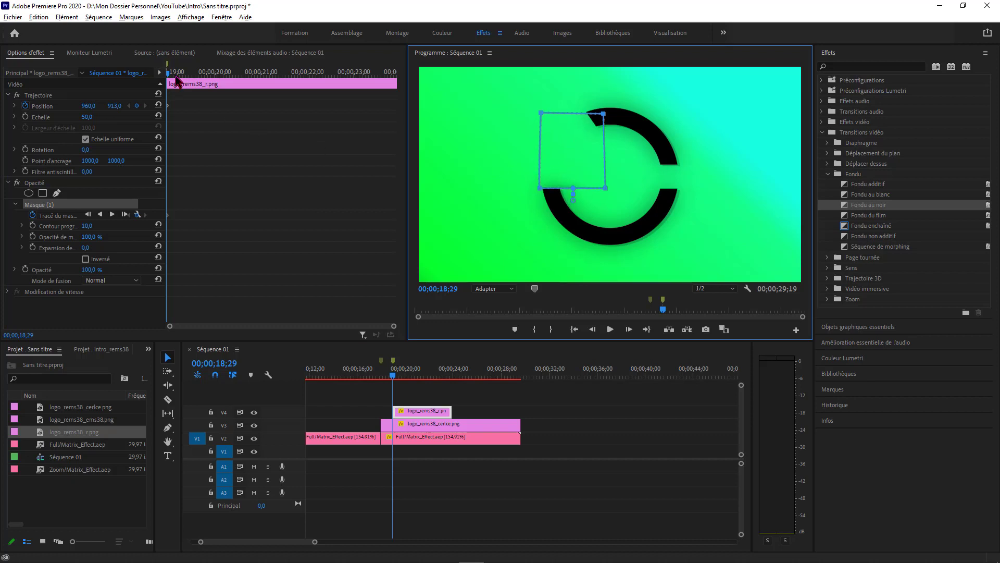
{"action": "left_click", "coordinate": [173, 74]}
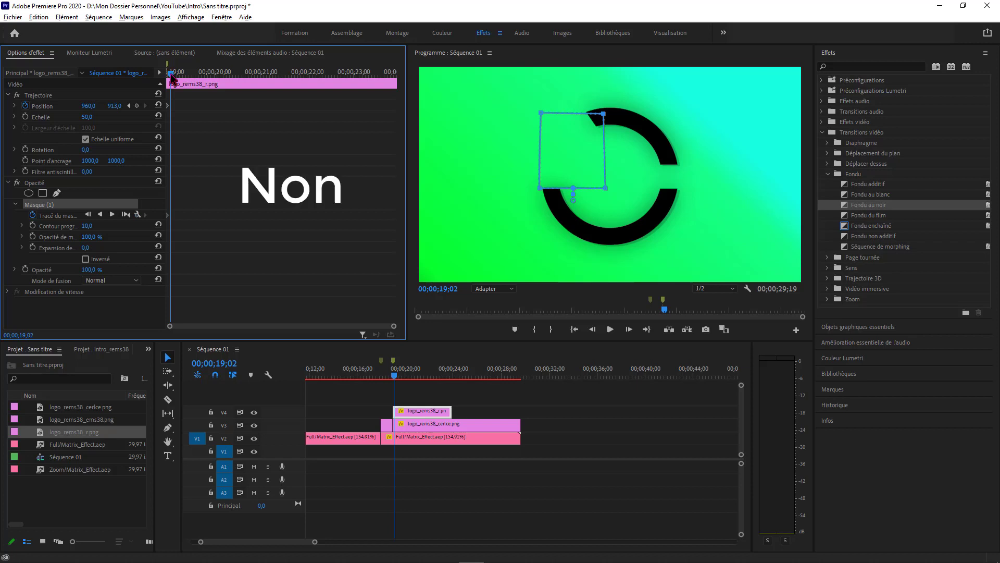
{"action": "left_click_drag", "start_coordinate": [172, 75], "coordinate": [171, 151]}
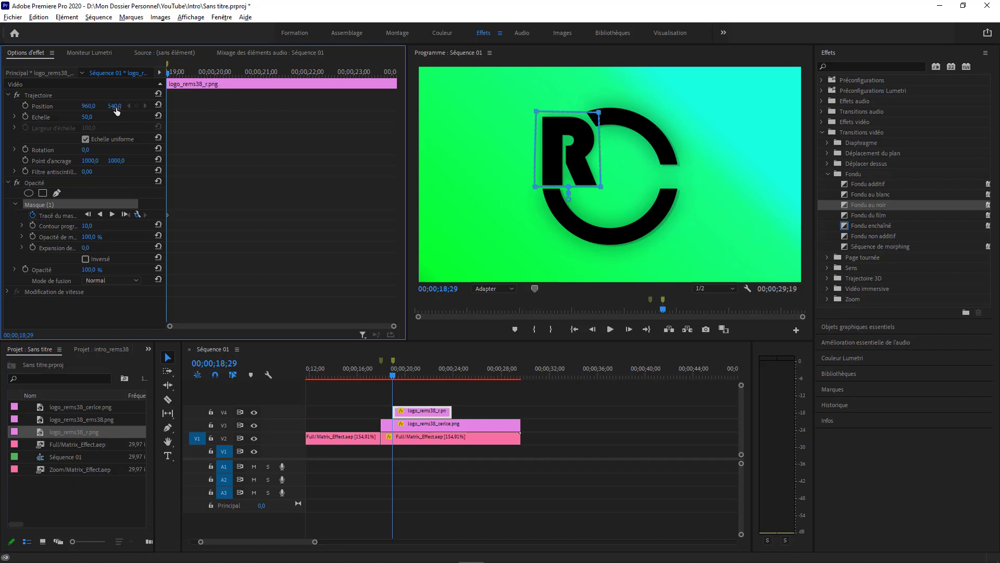
Keyframe the R's vertical position at 915 at 00;00;18;29 and move its mask up above the lower arc so the letter is hidden
{"action": "mouse_move", "coordinate": [115, 106]}
{"action": "left_mouse_down"}
{"action": "mouse_move", "coordinate": [104, 106]}
{"action": "mouse_move", "coordinate": [135, 105]}
{"action": "left_mouse_up"}
{"action": "left_click", "coordinate": [25, 106]}
{"action": "left_click_drag", "start_coordinate": [569, 208], "coordinate": [573, 147]}
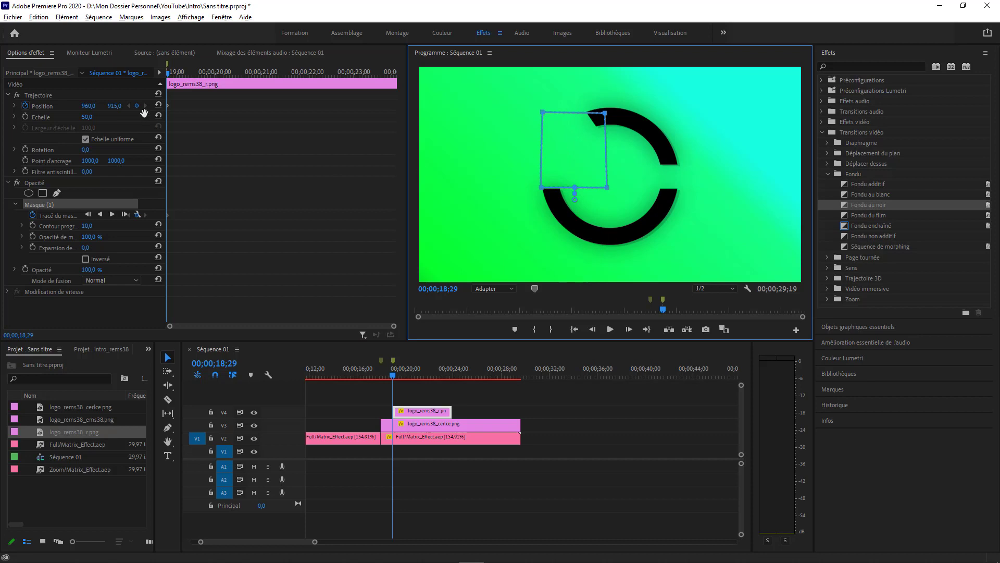
Keyframe the R's vertical position at 540 at 00;00;19;21
{"action": "left_click_drag", "start_coordinate": [168, 74], "coordinate": [203, 75]}
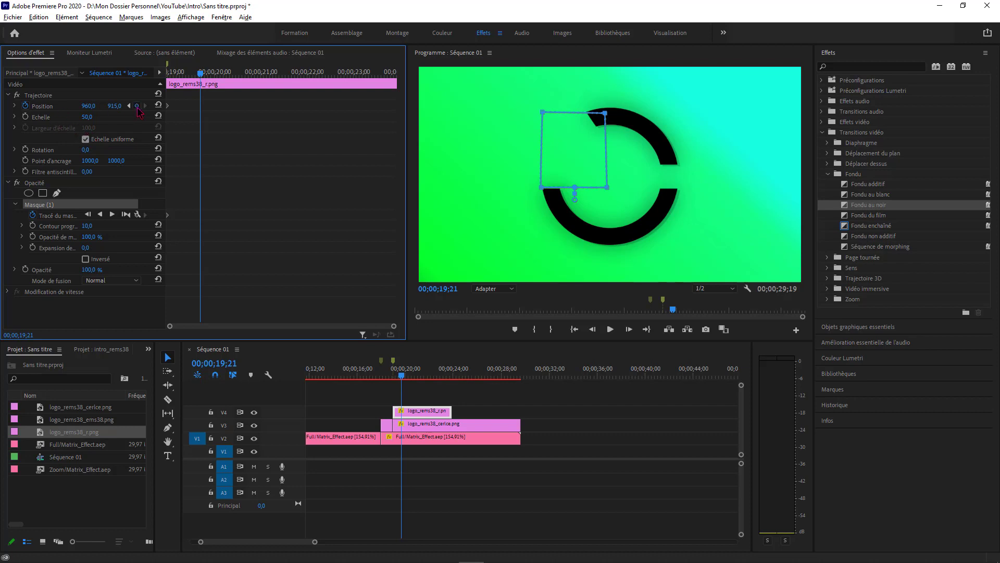
{"action": "left_click", "coordinate": [114, 106]}
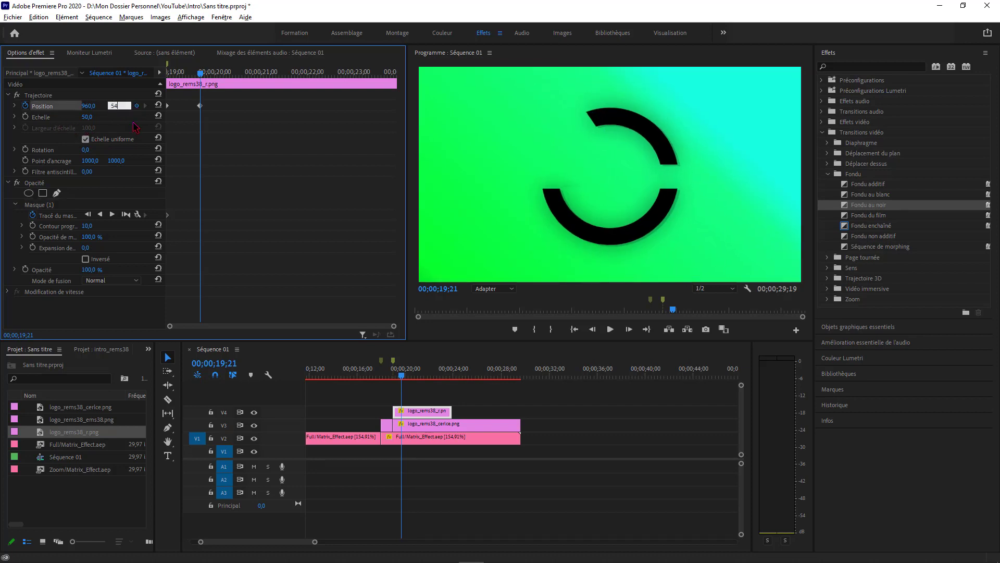
{"action": "key", "text": "Escape"}
Move the mask down over the whole R at 00;00;19;21 to keyframe its path there
{"action": "left_click_drag", "start_coordinate": [200, 75], "coordinate": [163, 88]}
{"action": "left_click", "coordinate": [34, 206]}
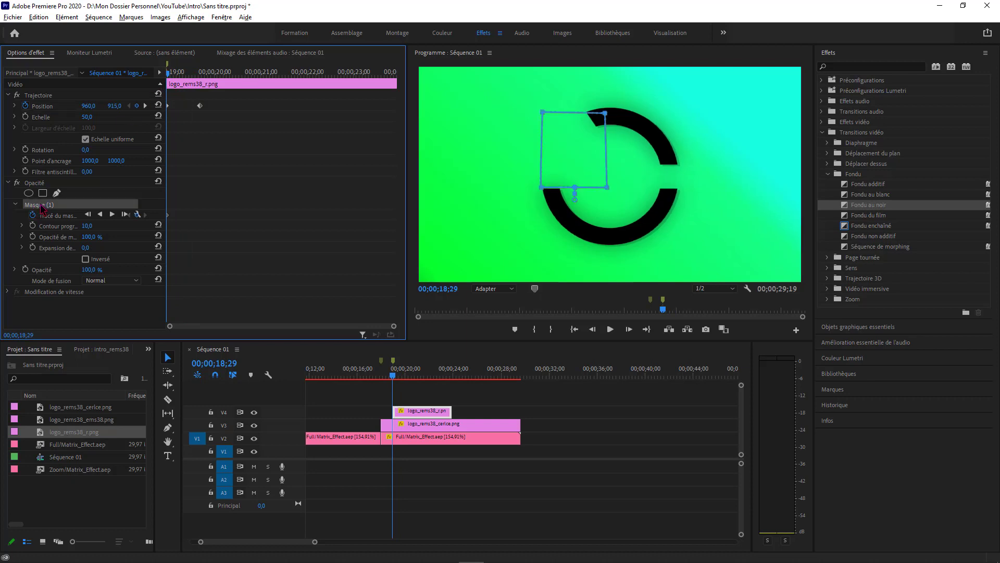
{"action": "left_click_drag", "start_coordinate": [167, 78], "coordinate": [204, 77]}
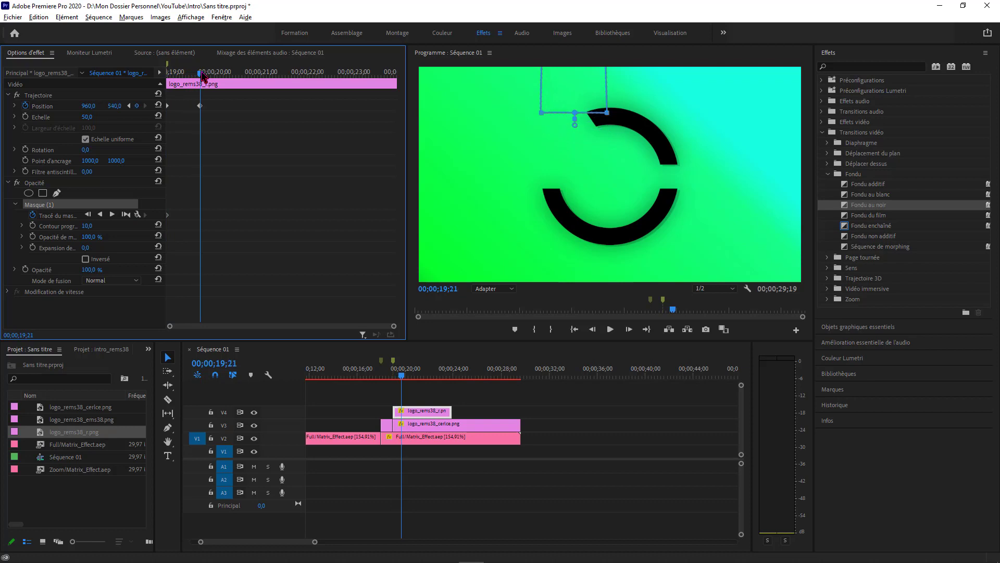
{"action": "left_click", "coordinate": [129, 106]}
{"action": "left_click", "coordinate": [145, 106]}
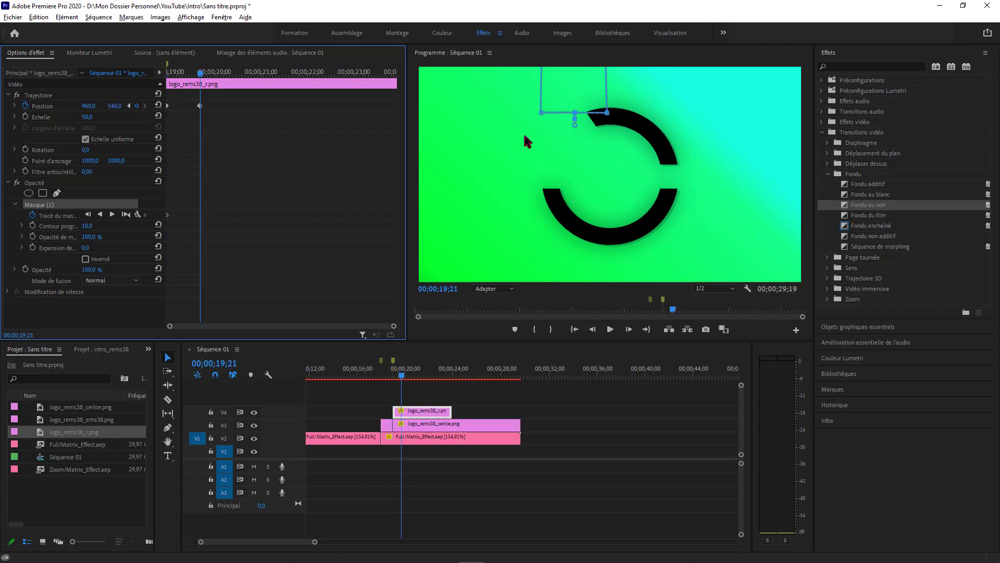
{"action": "left_click", "coordinate": [572, 95]}
{"action": "left_click_drag", "start_coordinate": [572, 150], "coordinate": [572, 168]}
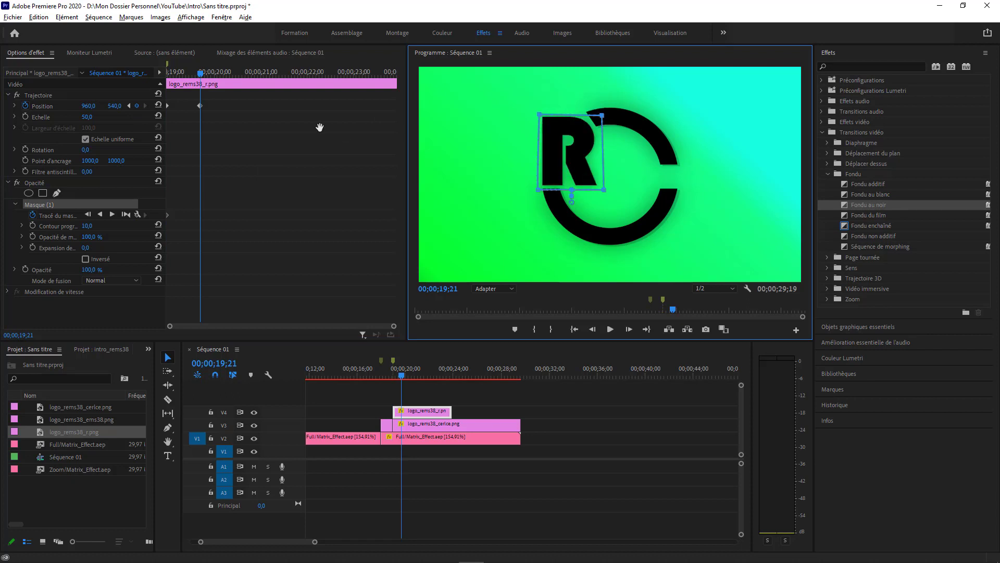
Check the R's rising reveal, then split its clip on V4 at the 00;00;19;21 keyframe with the Razor tool
{"action": "left_click", "coordinate": [200, 74]}
{"action": "left_click_drag", "start_coordinate": [200, 76], "coordinate": [166, 85]}
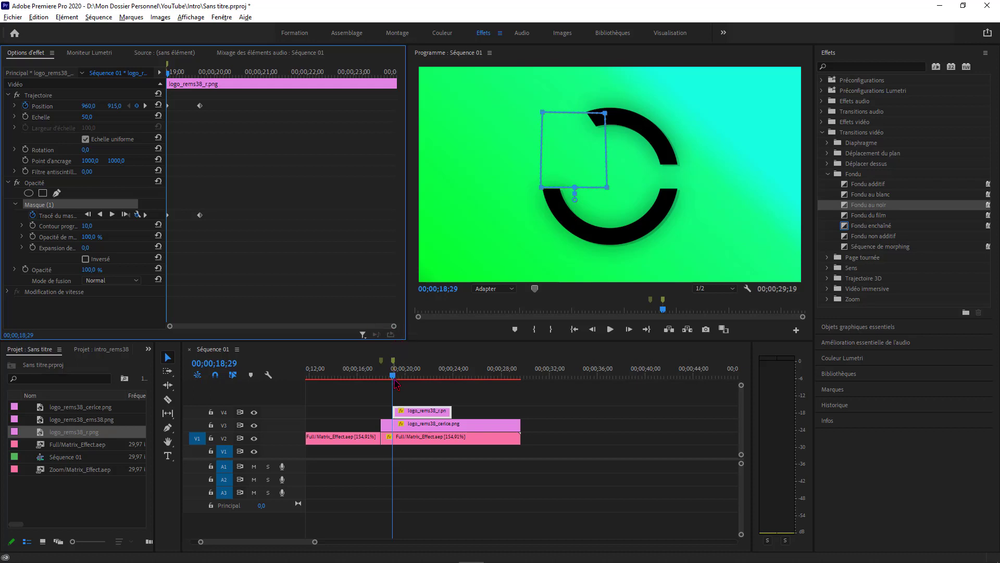
{"action": "left_click_drag", "start_coordinate": [395, 384], "coordinate": [385, 387]}
{"action": "mouse_move", "coordinate": [391, 386]}
{"action": "left_mouse_down"}
{"action": "mouse_move", "coordinate": [409, 386]}
{"action": "mouse_move", "coordinate": [400, 386]}
{"action": "left_mouse_up"}
{"action": "left_click", "coordinate": [146, 106]}
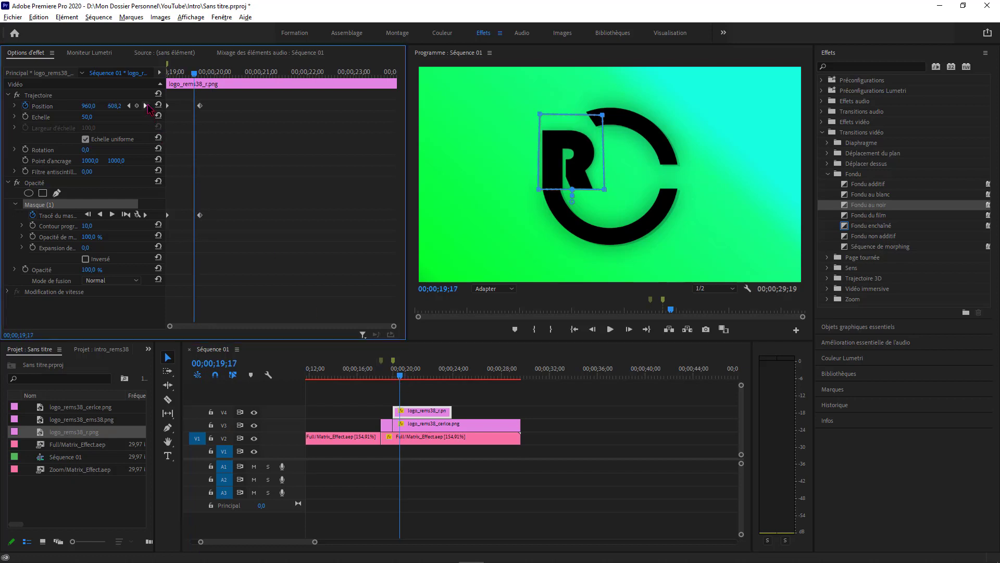
{"action": "key", "text": "c"}
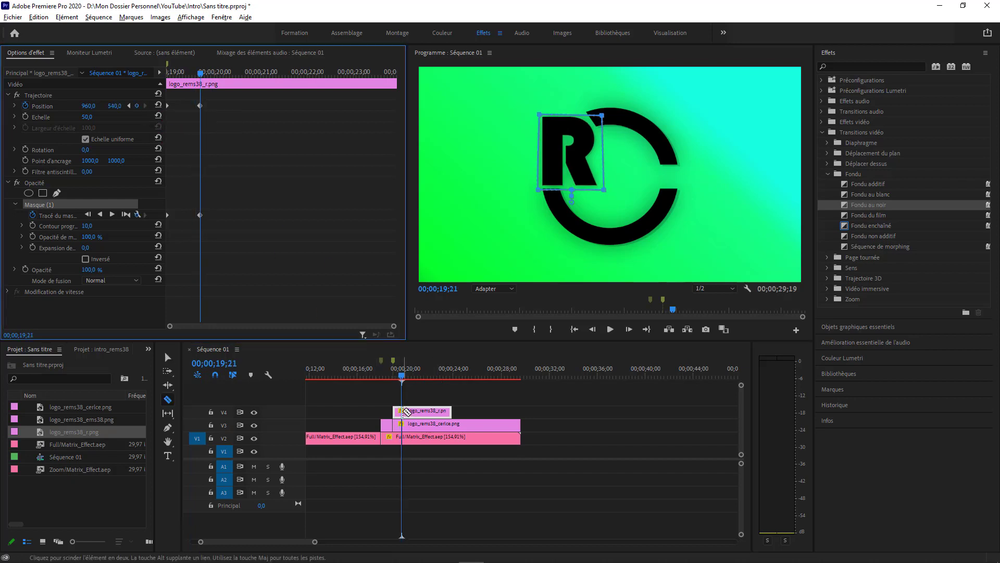
{"action": "left_click", "coordinate": [406, 412]}
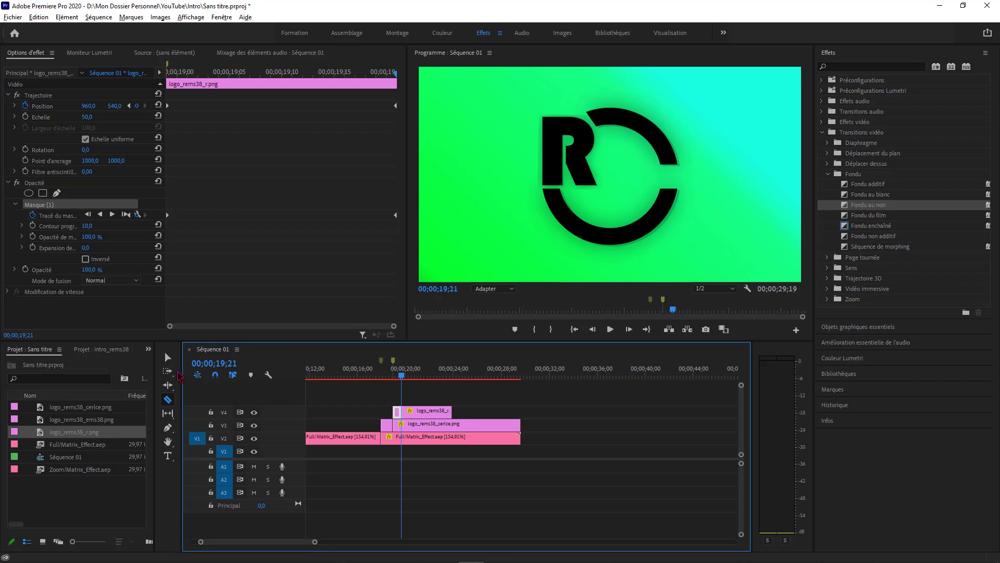
Extend the R's clip on V4 to the end of the background and place logo_rems38_ems38.png on V5 at 00;00;19;21
{"action": "left_click", "coordinate": [167, 357]}
{"action": "left_click", "coordinate": [93, 419]}
{"action": "left_click_drag", "start_coordinate": [93, 419], "coordinate": [520, 413]}
{"action": "left_click", "coordinate": [435, 398]}
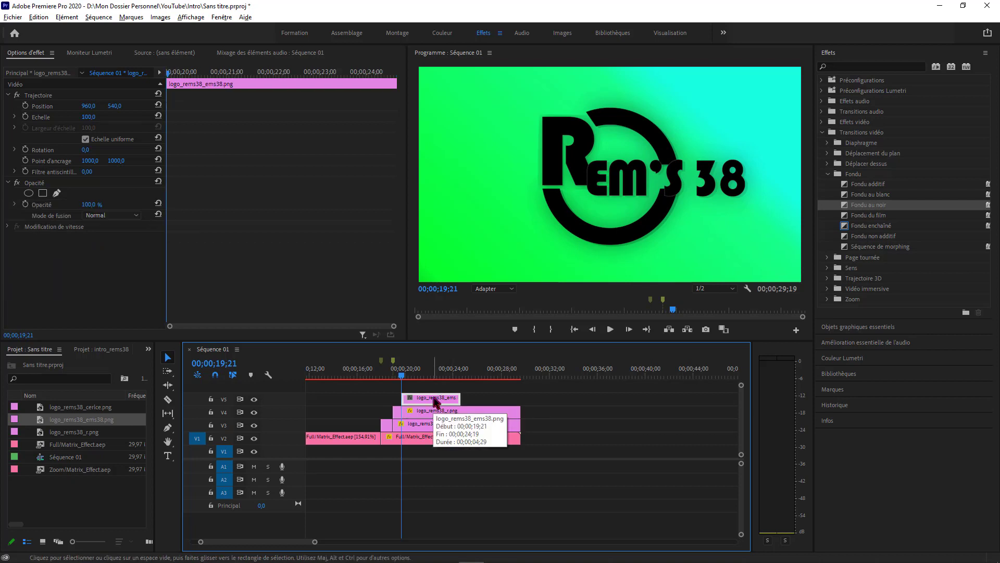
Set the scale of the EM'S 38 letters to 50 and start keyframing their position at 00;00;19;21
{"action": "left_click", "coordinate": [83, 117]}
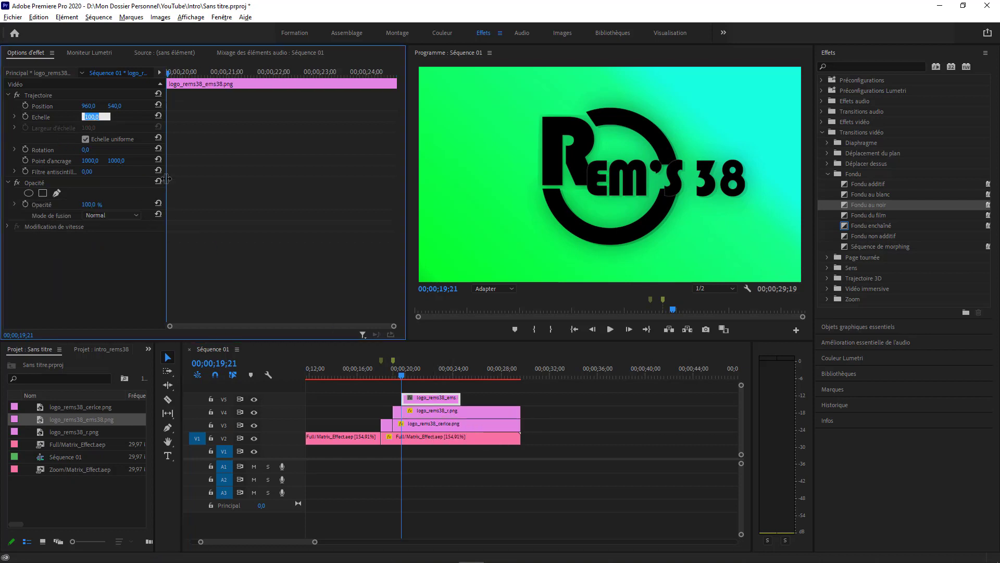
{"action": "type", "text": "50"}
{"action": "key", "text": "Return"}
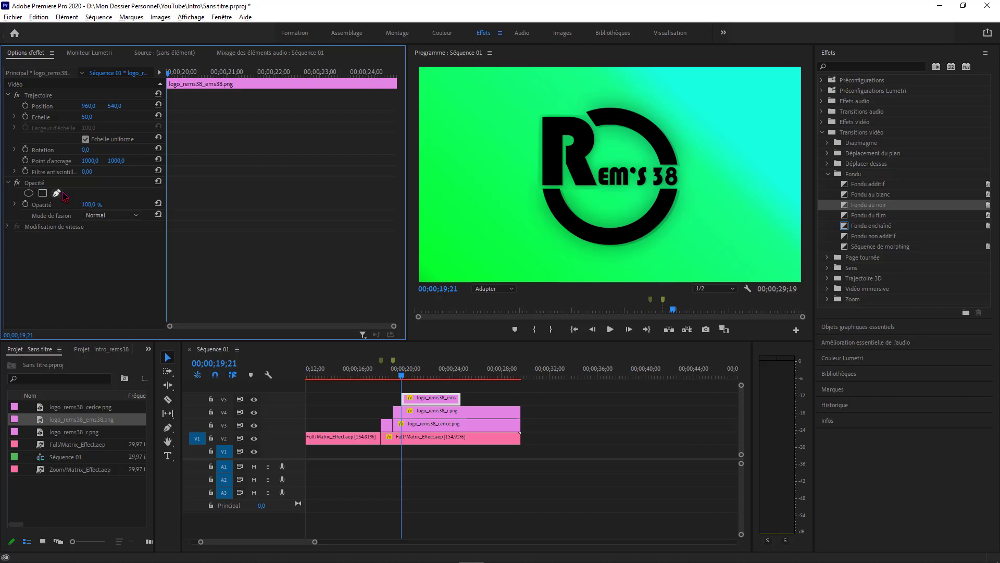
{"action": "left_click", "coordinate": [26, 106]}
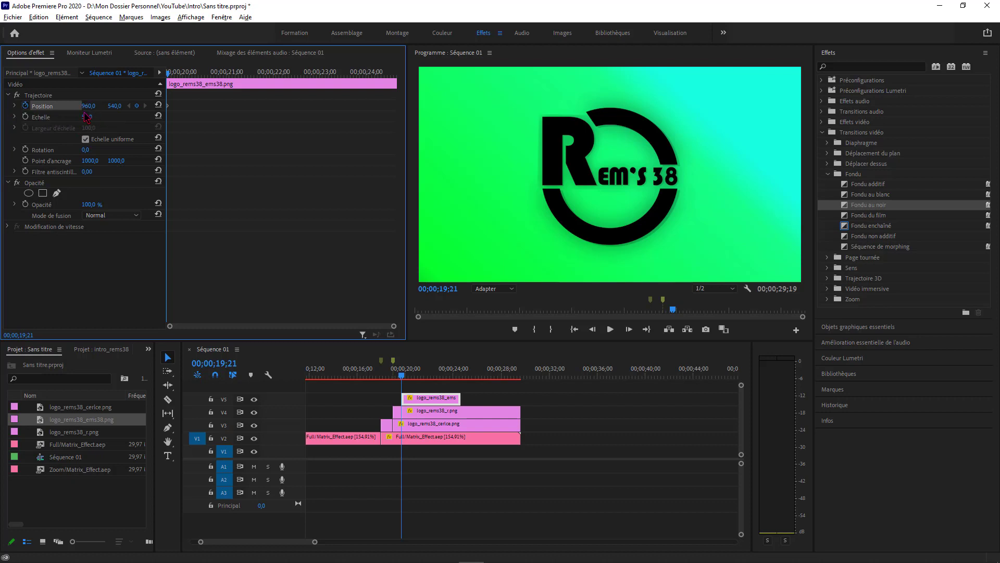
Draw a closed four-point Pen mask around the EM'S 38 letters and start keyframing the mask path at 00;00;19;21
{"action": "left_click", "coordinate": [57, 193]}
{"action": "left_click", "coordinate": [589, 170]}
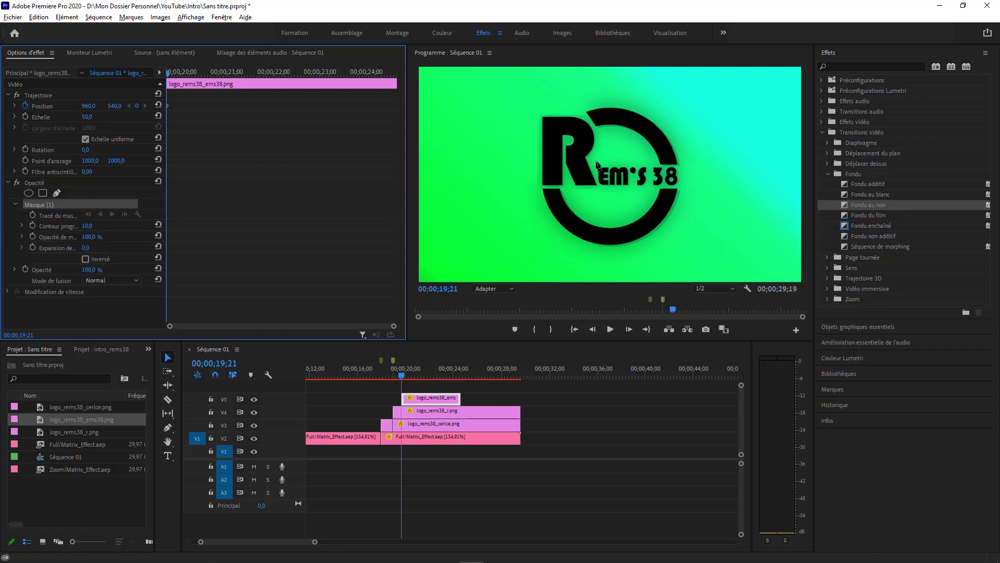
{"action": "left_click", "coordinate": [597, 166]}
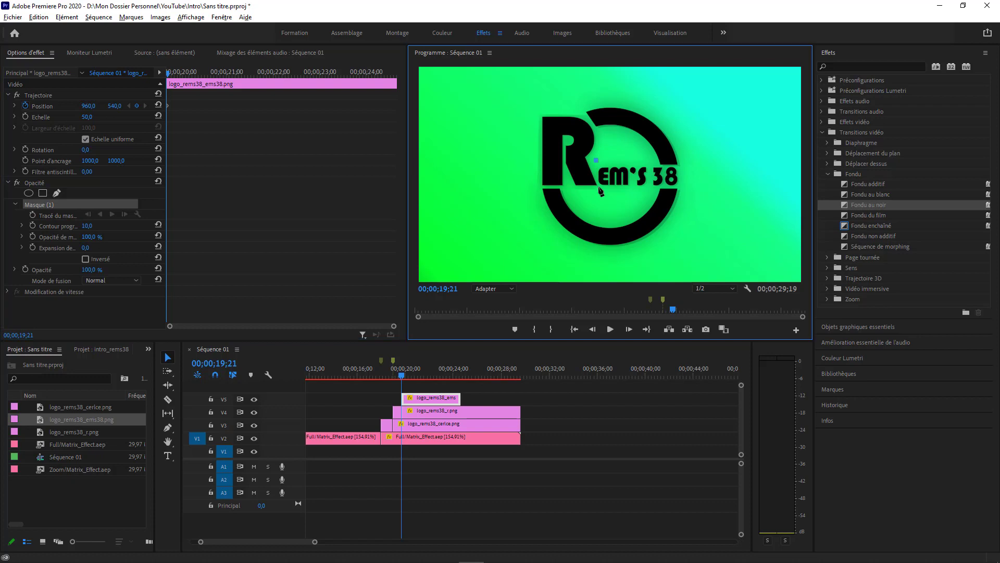
{"action": "left_click", "coordinate": [599, 187]}
{"action": "left_click", "coordinate": [682, 188]}
{"action": "left_click", "coordinate": [682, 161]}
{"action": "left_click", "coordinate": [597, 161]}
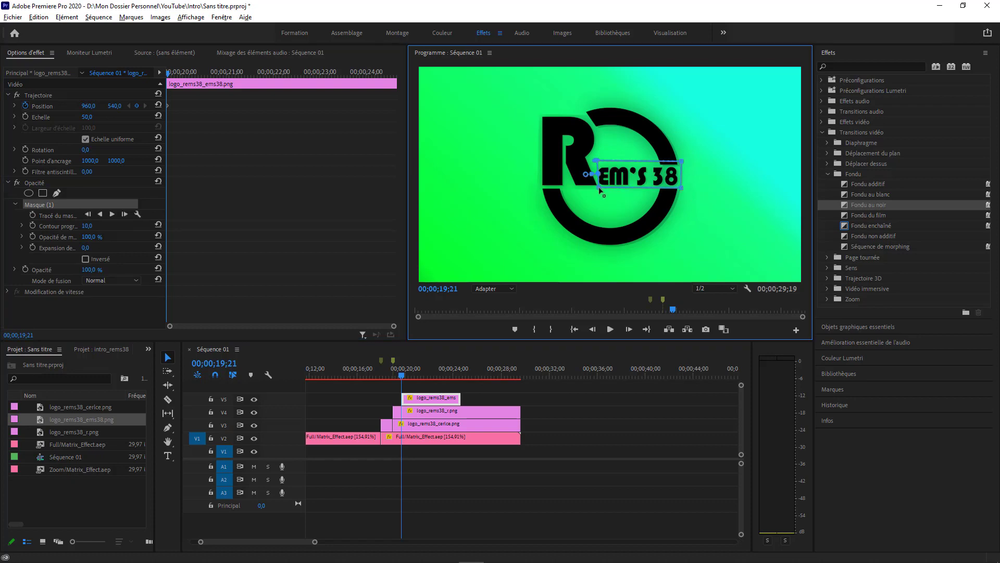
{"action": "left_click", "coordinate": [34, 215]}
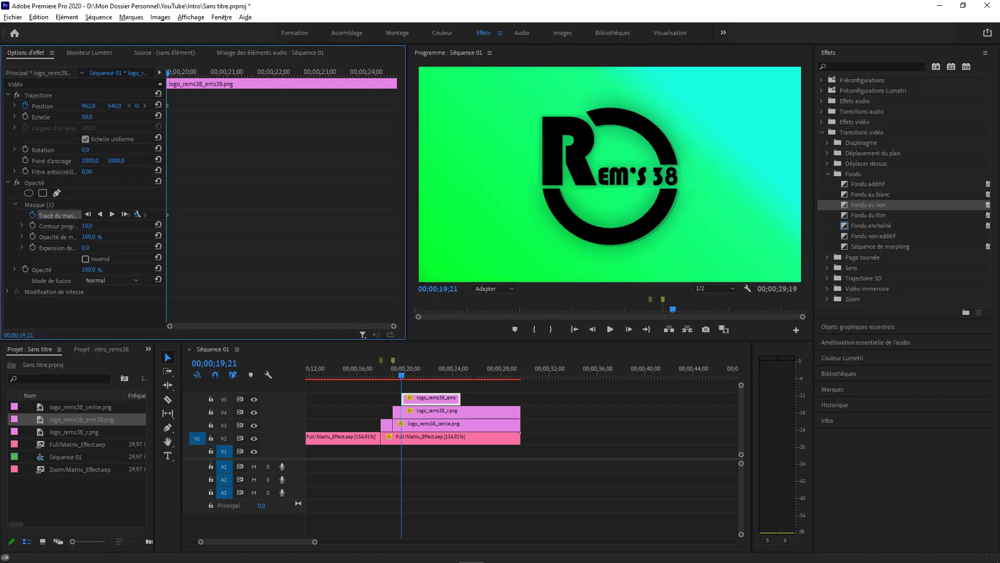
Keyframe the letters' horizontal position at 555 at 00;00;19;21 and move their mask back beside the R so they are hidden
{"action": "left_click_drag", "start_coordinate": [104, 106], "coordinate": [12, 106]}
{"action": "left_click_drag", "start_coordinate": [89, 105], "coordinate": [25, 105]}
{"action": "left_click", "coordinate": [47, 207]}
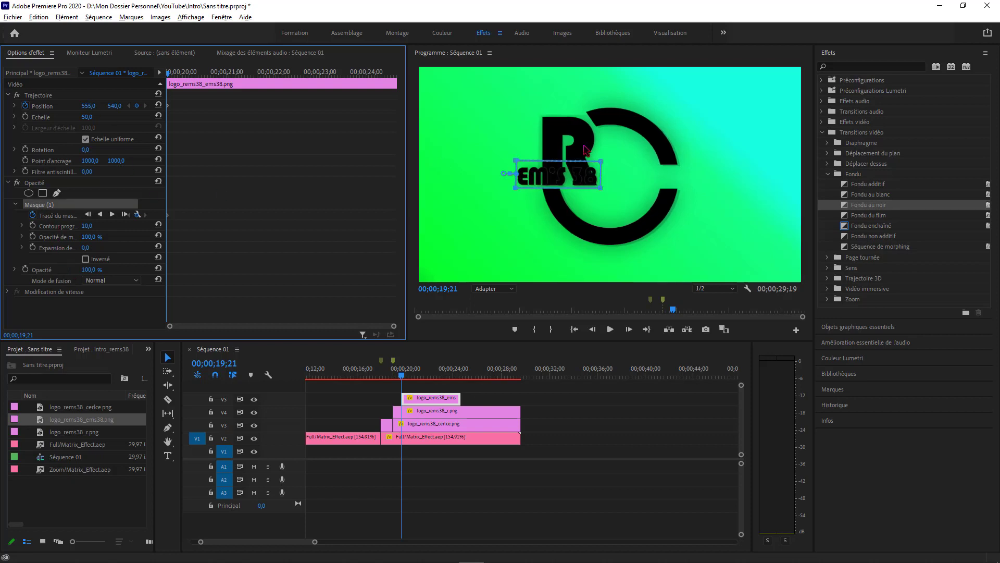
{"action": "left_click_drag", "start_coordinate": [564, 174], "coordinate": [636, 176]}
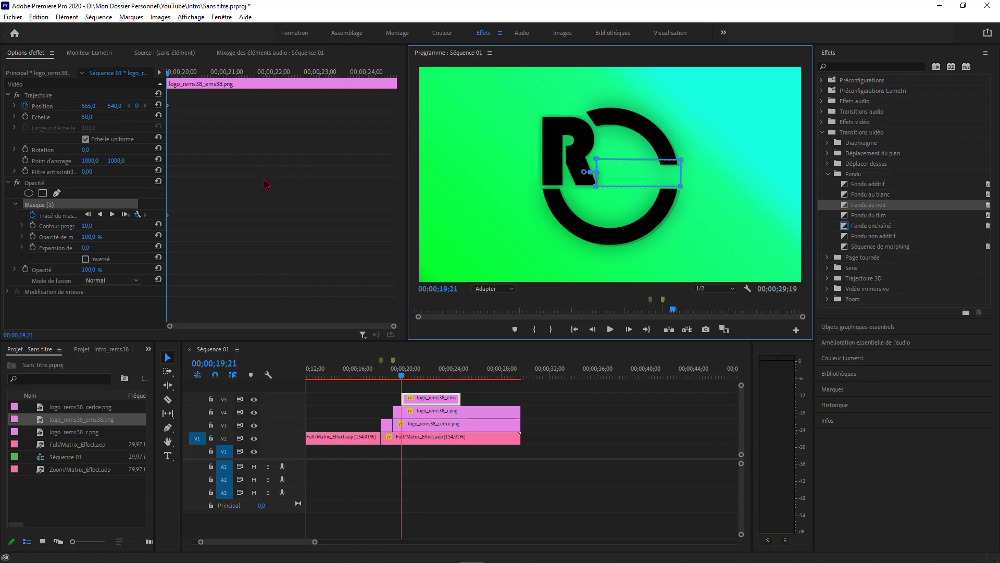
At 00;00;20;11, keyframe the letters' horizontal position at 960 and move the mask back over all of them
{"action": "left_click_drag", "start_coordinate": [167, 78], "coordinate": [199, 77]}
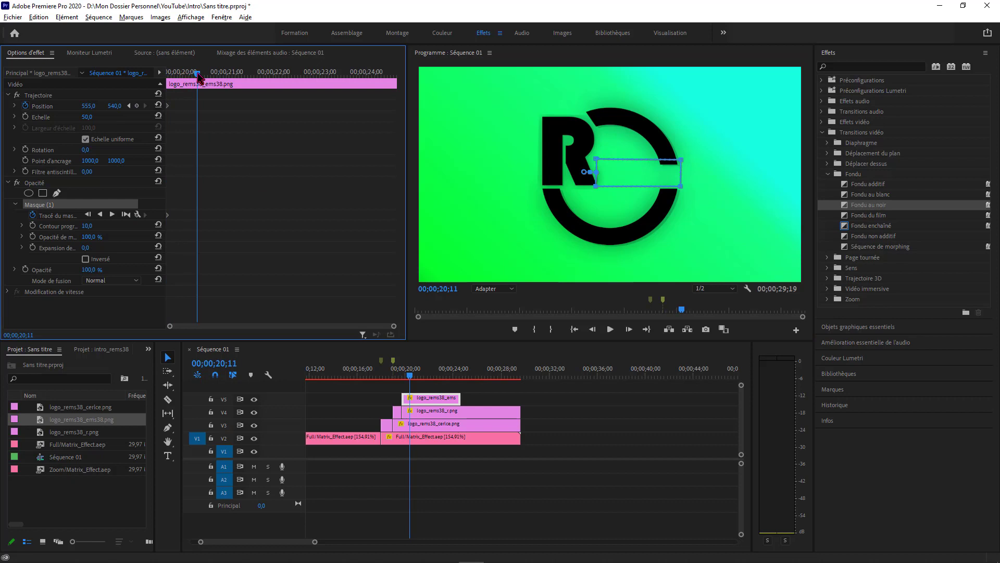
{"action": "left_click", "coordinate": [92, 105]}
{"action": "type", "text": "960"}
{"action": "key", "text": "Return"}
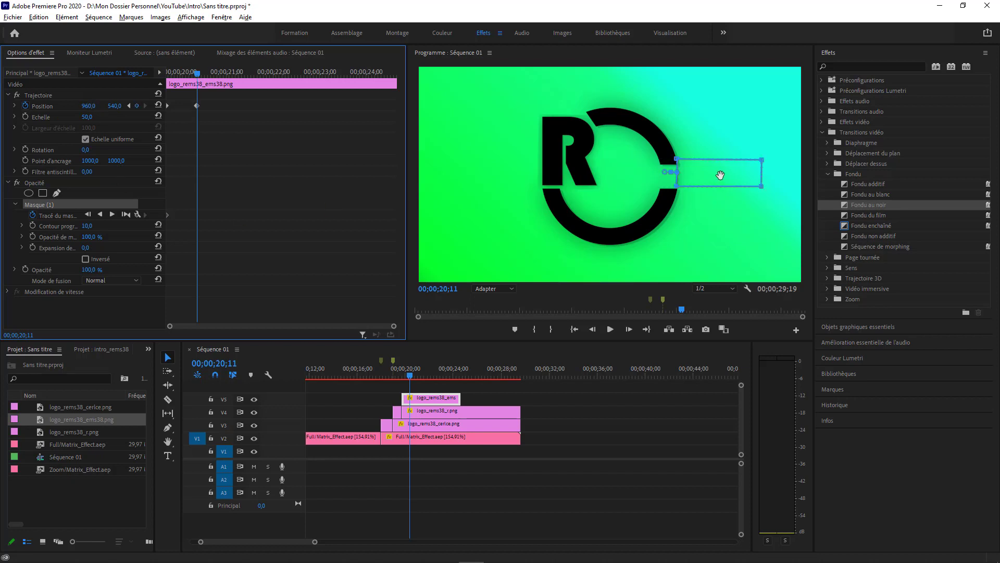
{"action": "left_click", "coordinate": [650, 177]}
{"action": "left_click_drag", "start_coordinate": [719, 177], "coordinate": [639, 177]}
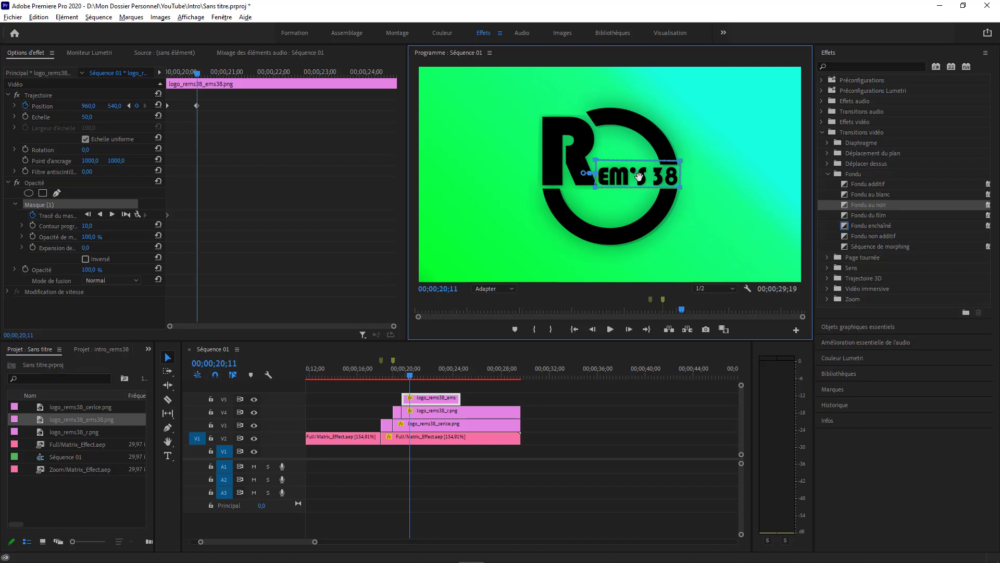
{"action": "mouse_move", "coordinate": [198, 73]}
{"action": "left_mouse_down"}
{"action": "mouse_move", "coordinate": [155, 82]}
{"action": "mouse_move", "coordinate": [213, 85]}
{"action": "mouse_move", "coordinate": [150, 96]}
{"action": "mouse_move", "coordinate": [221, 87]}
{"action": "mouse_move", "coordinate": [187, 89]}
{"action": "mouse_move", "coordinate": [197, 92]}
{"action": "left_mouse_up"}
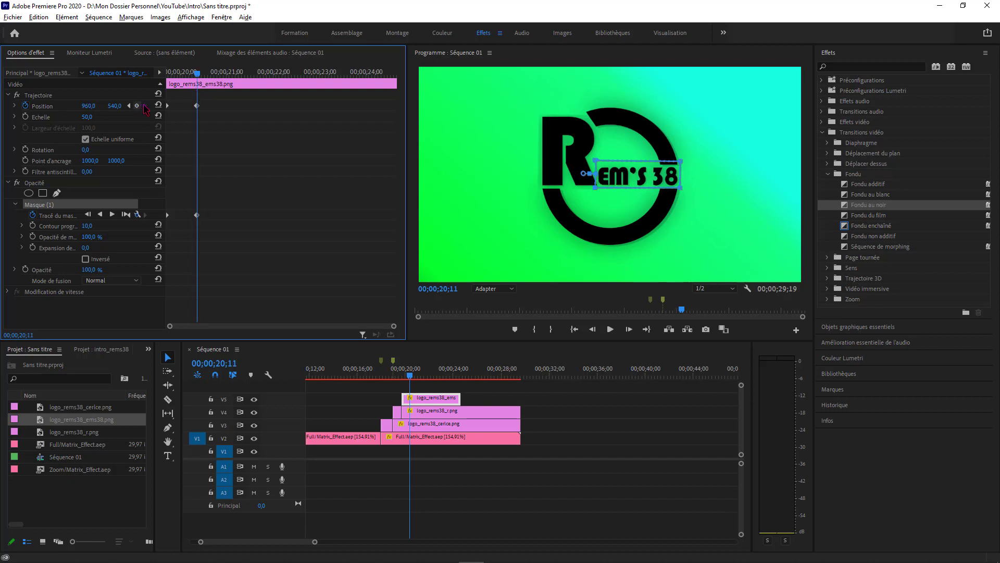
Split the letters' clip on V5 at 00;00;20;11 and extend its second part to the end of the background
{"action": "key", "text": "c"}
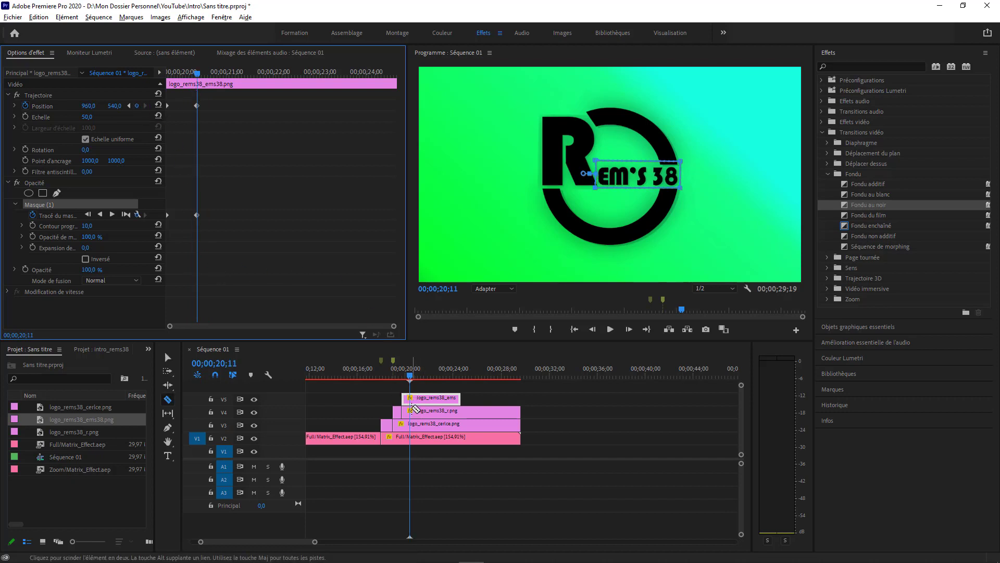
{"action": "left_click", "coordinate": [410, 399]}
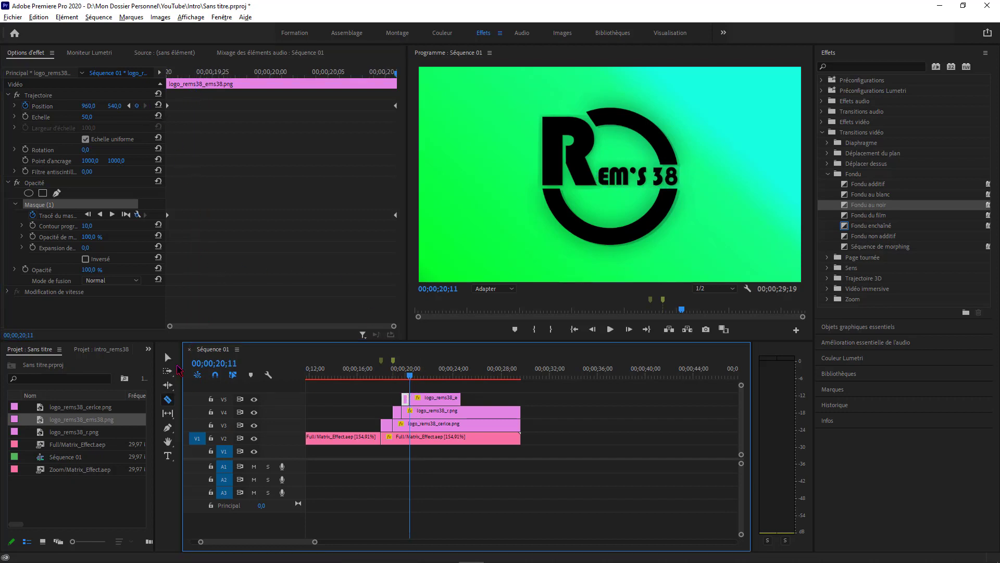
{"action": "left_click", "coordinate": [168, 357]}
{"action": "left_click_drag", "start_coordinate": [460, 397], "coordinate": [517, 398]}
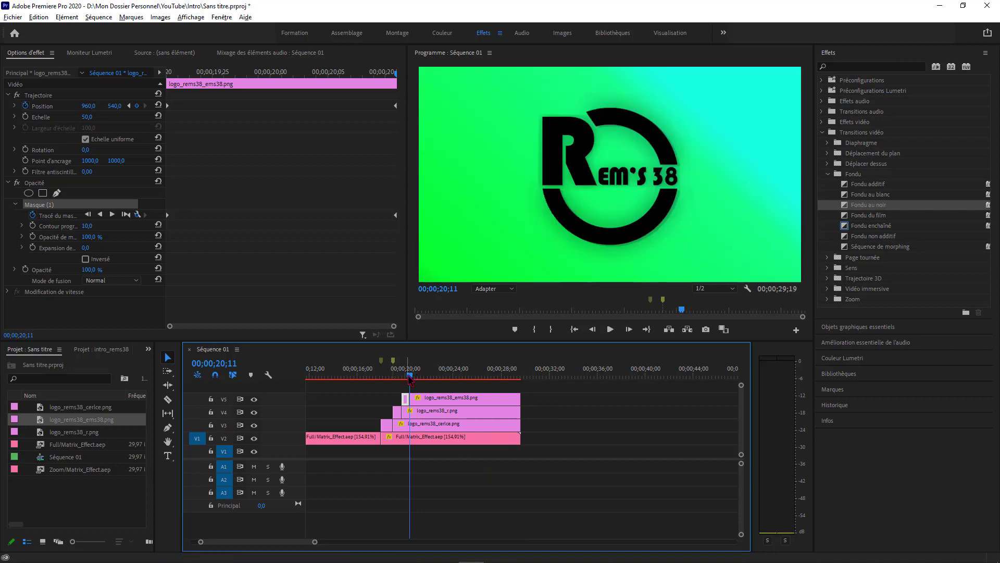
Review the logo reveal, then cut the clips on V2 to V5 at 00;00;25;00 and delete everything after the cut
{"action": "left_click_drag", "start_coordinate": [410, 376], "coordinate": [351, 382]}
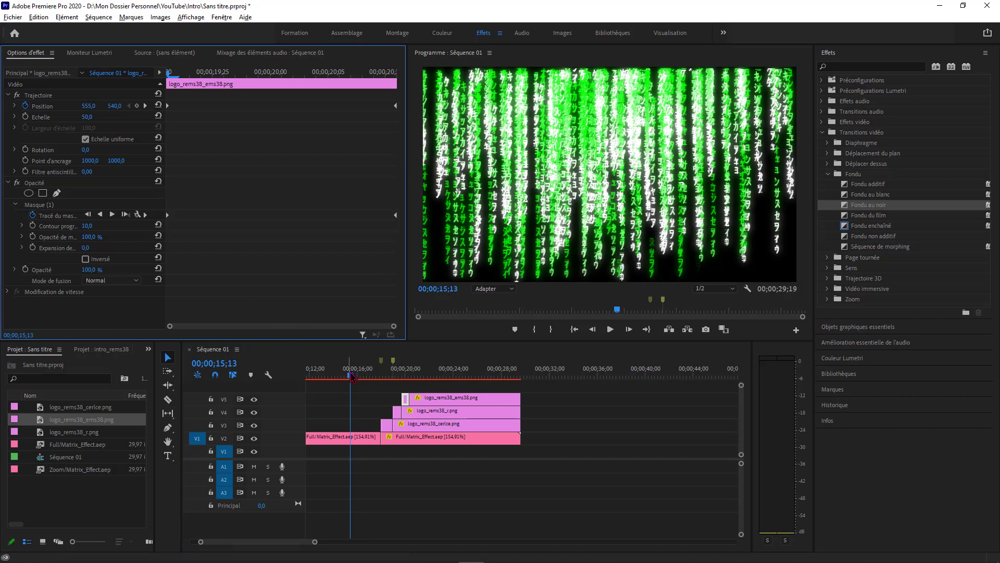
{"action": "left_click", "coordinate": [356, 375]}
{"action": "left_click_drag", "start_coordinate": [359, 378], "coordinate": [469, 348]}
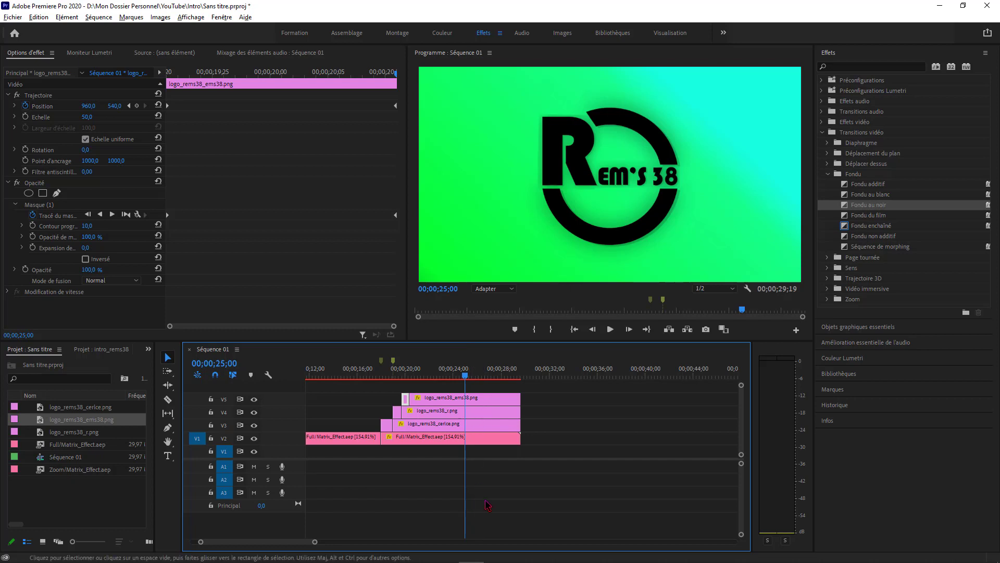
{"action": "left_click_drag", "start_coordinate": [488, 505], "coordinate": [464, 394]}
{"action": "key", "text": "c"}
{"action": "left_click", "coordinate": [466, 398]}
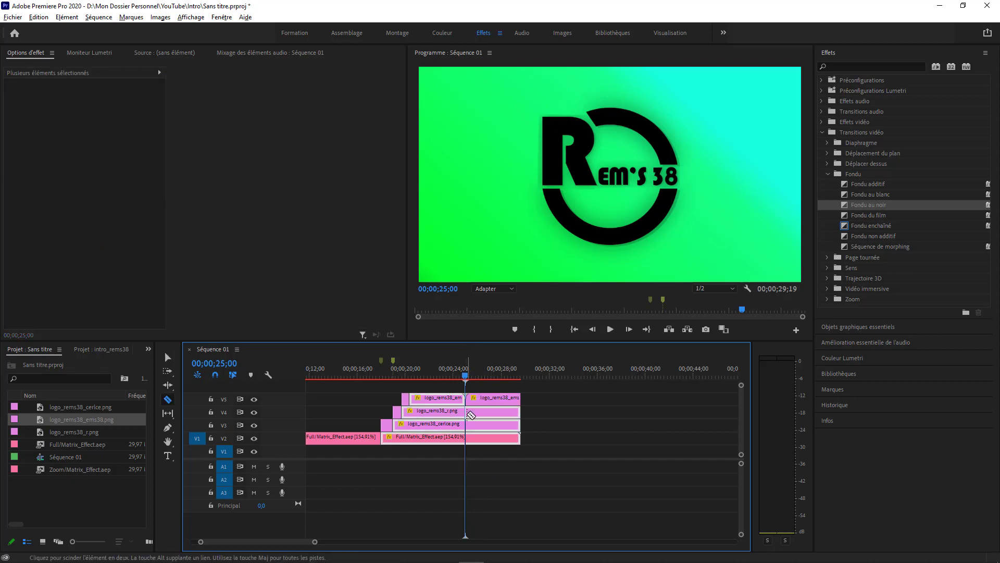
{"action": "left_click", "coordinate": [467, 411]}
{"action": "left_click", "coordinate": [467, 425]}
{"action": "left_click", "coordinate": [467, 438]}
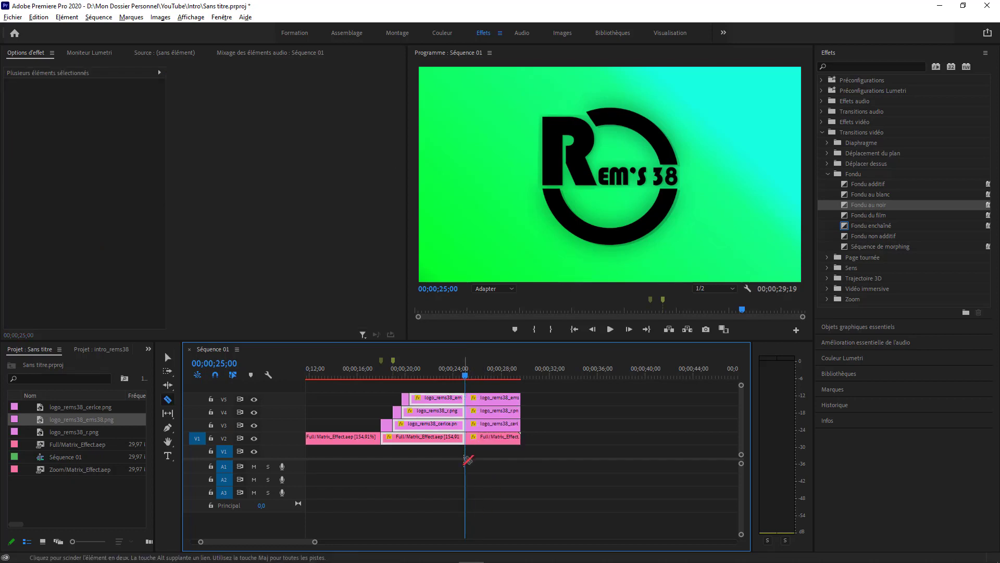
{"action": "key", "text": "v"}
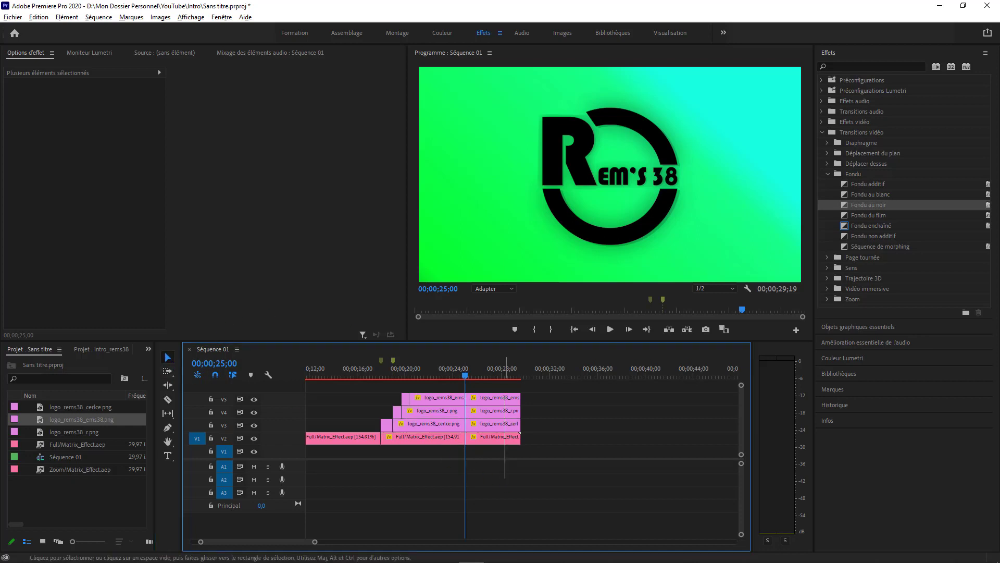
{"action": "left_click_drag", "start_coordinate": [524, 456], "coordinate": [465, 399]}
{"action": "key", "text": "Delete"}
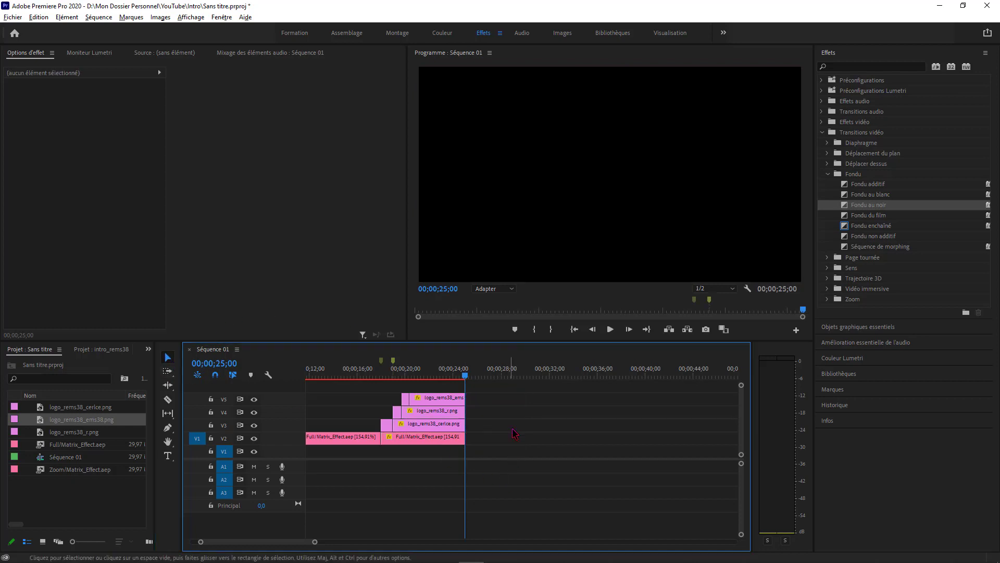
Return the playhead to the sequence start and import Yah Yah - josh pan.mp3 from the Intro folder into the project
{"action": "mouse_move", "coordinate": [316, 543]}
{"action": "left_mouse_down"}
{"action": "mouse_move", "coordinate": [290, 544]}
{"action": "mouse_move", "coordinate": [314, 548]}
{"action": "left_mouse_up"}
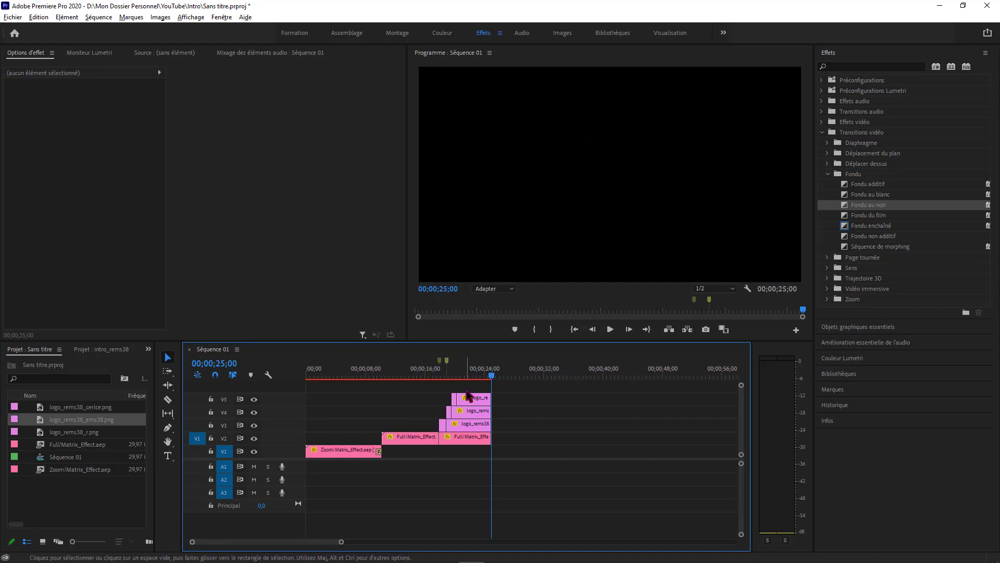
{"action": "left_click_drag", "start_coordinate": [491, 376], "coordinate": [315, 393]}
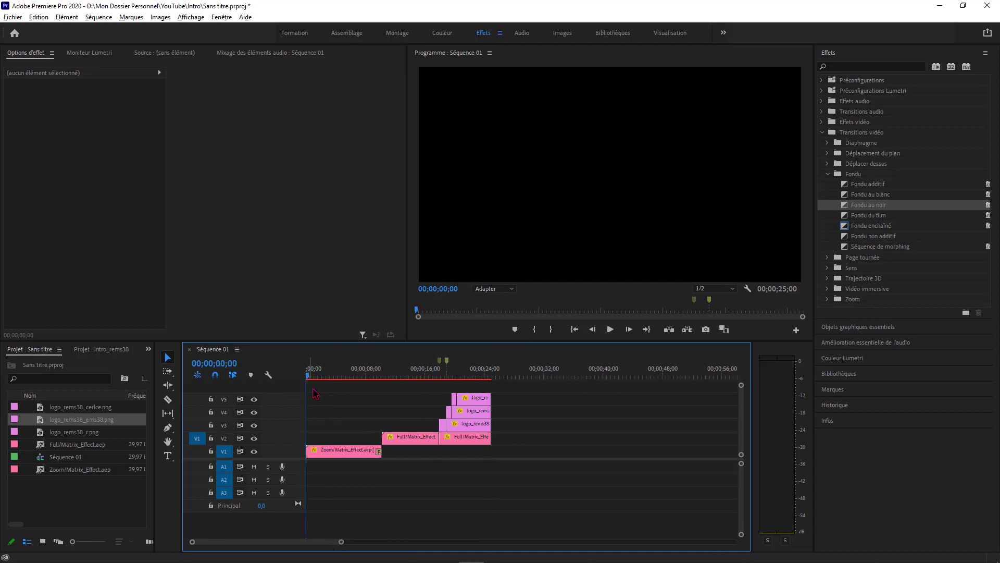
{"action": "key", "text": "alt+Tab"}
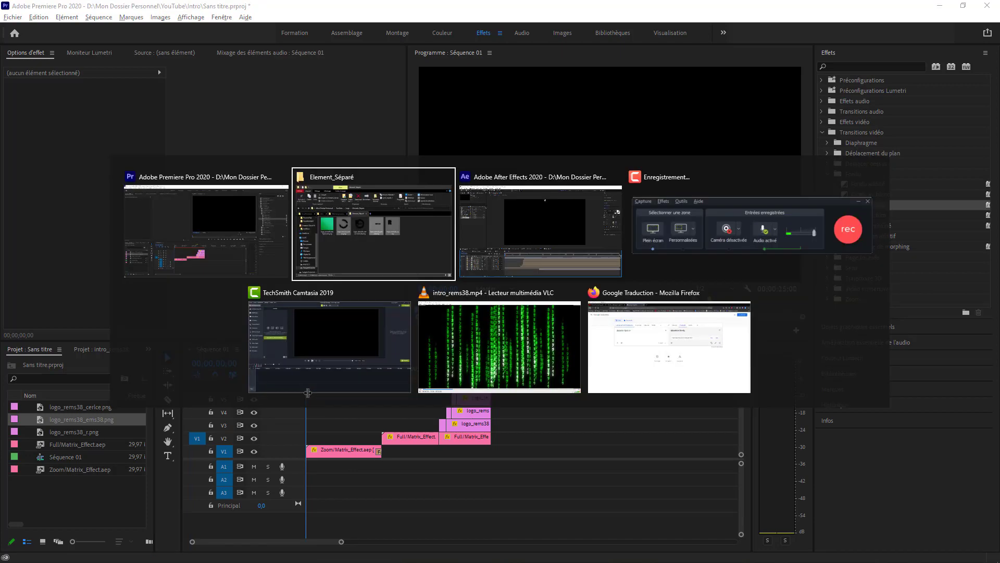
{"action": "left_click", "coordinate": [417, 247]}
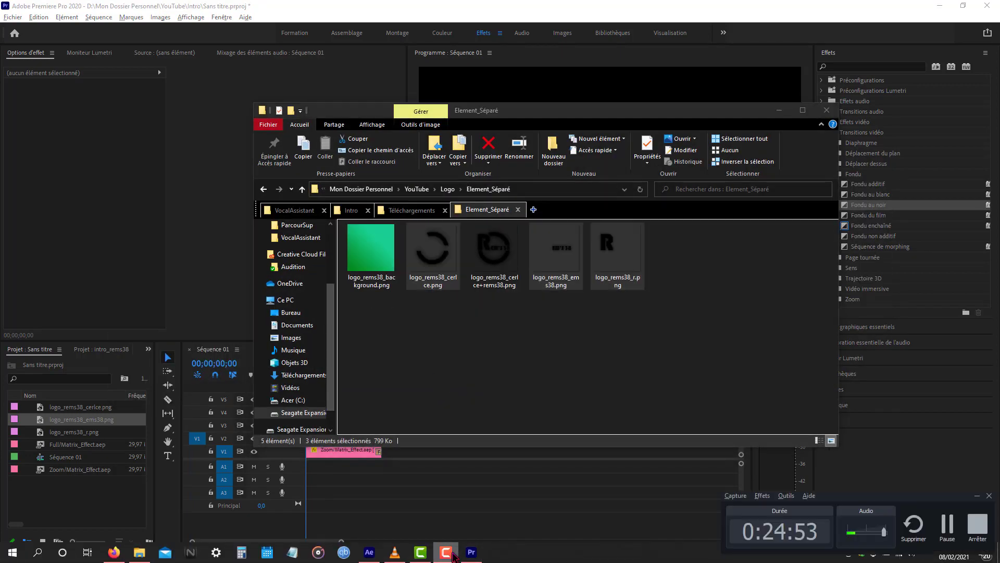
{"action": "left_click_drag", "start_coordinate": [467, 358], "coordinate": [557, 381]}
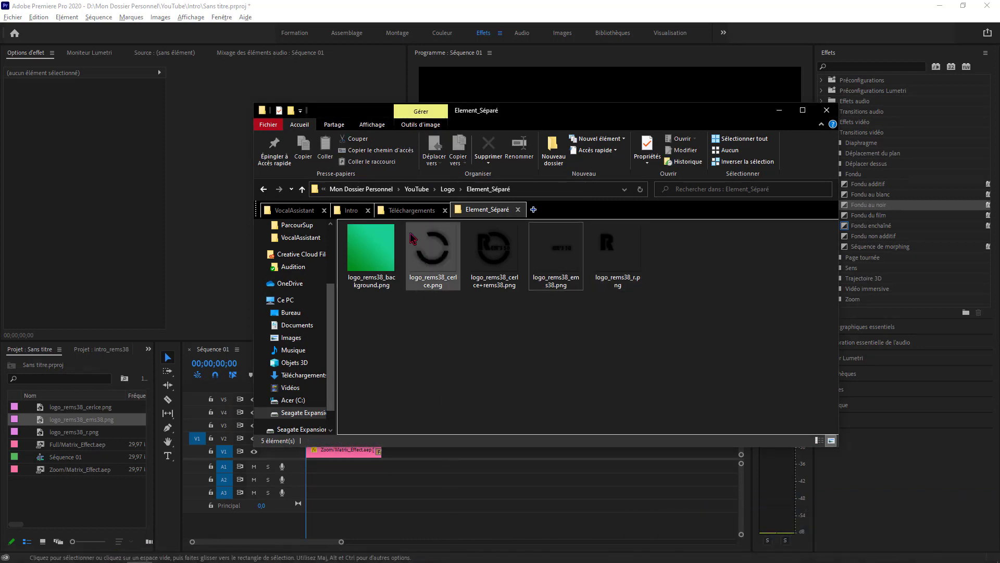
{"action": "left_click", "coordinate": [353, 211]}
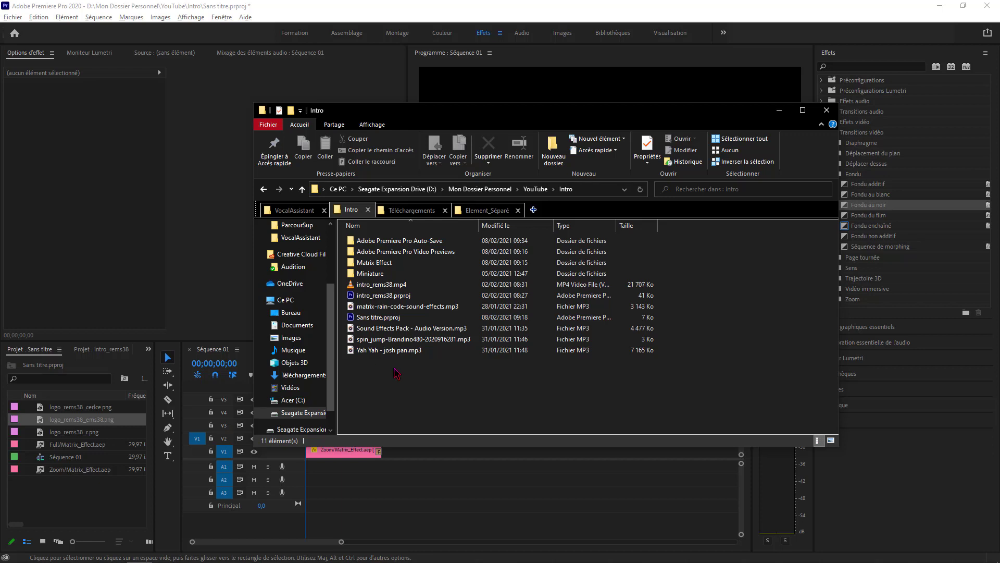
{"action": "left_click", "coordinate": [399, 352]}
{"action": "left_click", "coordinate": [446, 378]}
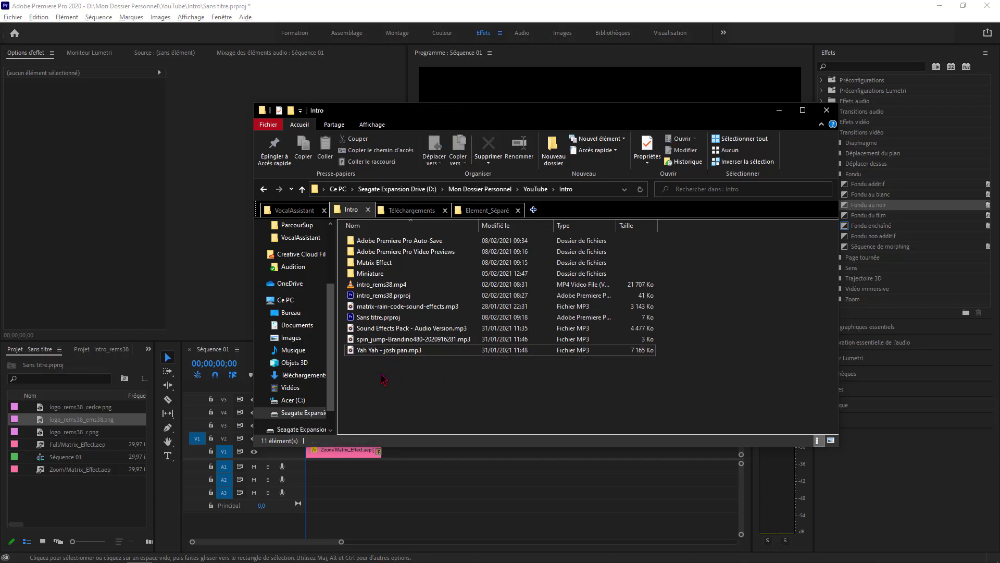
{"action": "left_click", "coordinate": [401, 354]}
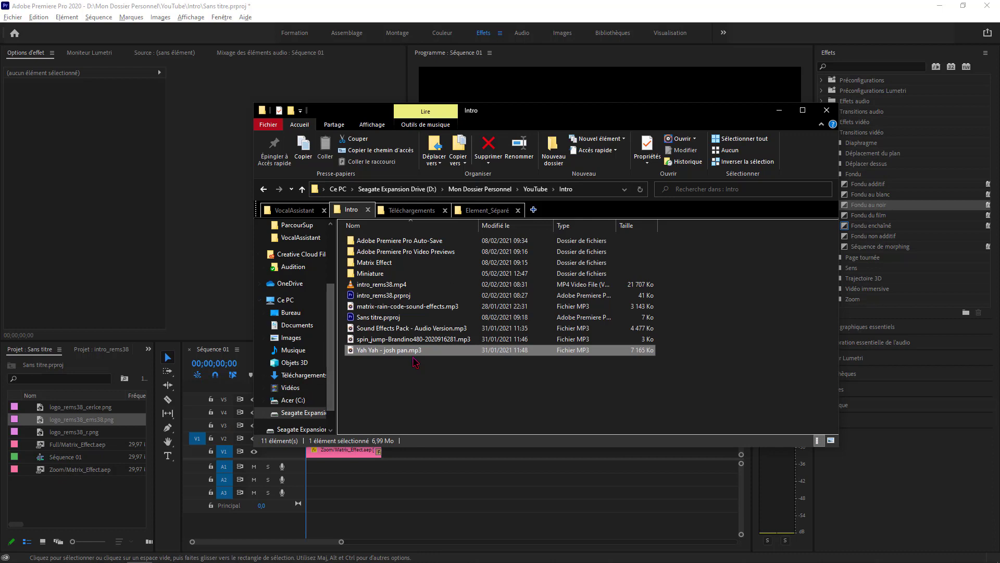
{"action": "left_click_drag", "start_coordinate": [401, 354], "coordinate": [51, 516]}
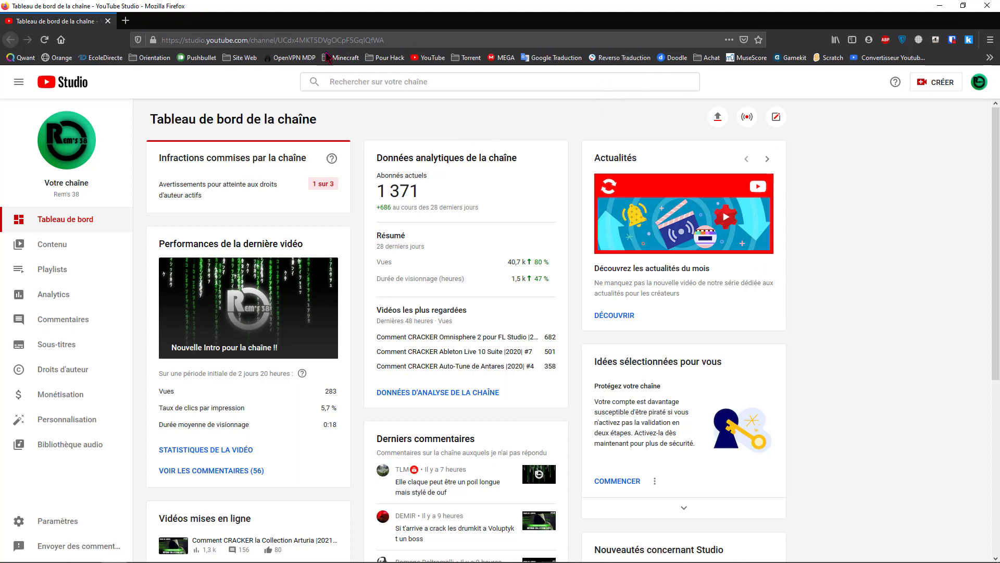
Switch to YouTube Studio in Firefox, open the audio library and set the track list to 100 rows per page
{"action": "left_click", "coordinate": [74, 447]}
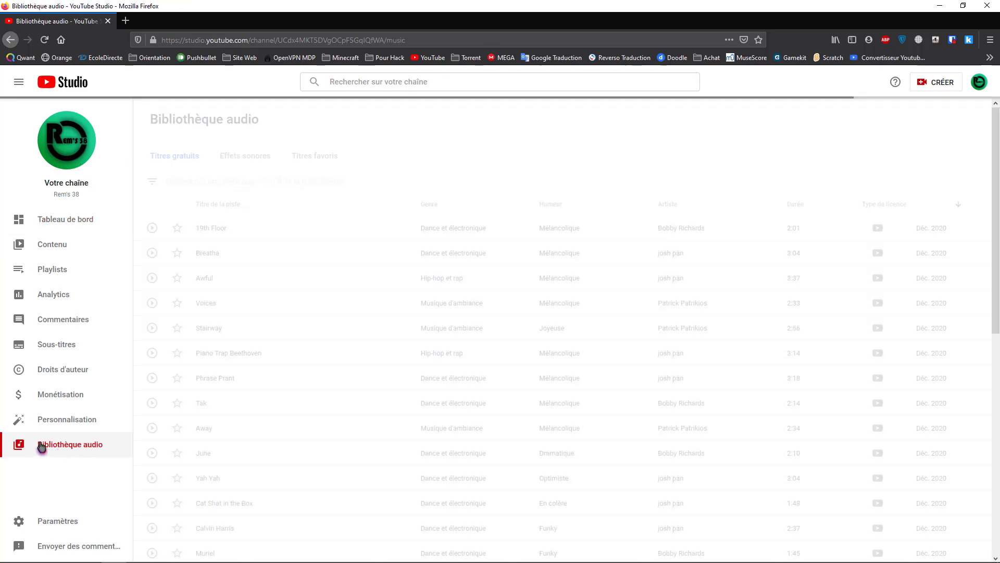
{"action": "scroll", "coordinate": [451, 244], "scroll_direction": "down", "scroll_amount": 8}
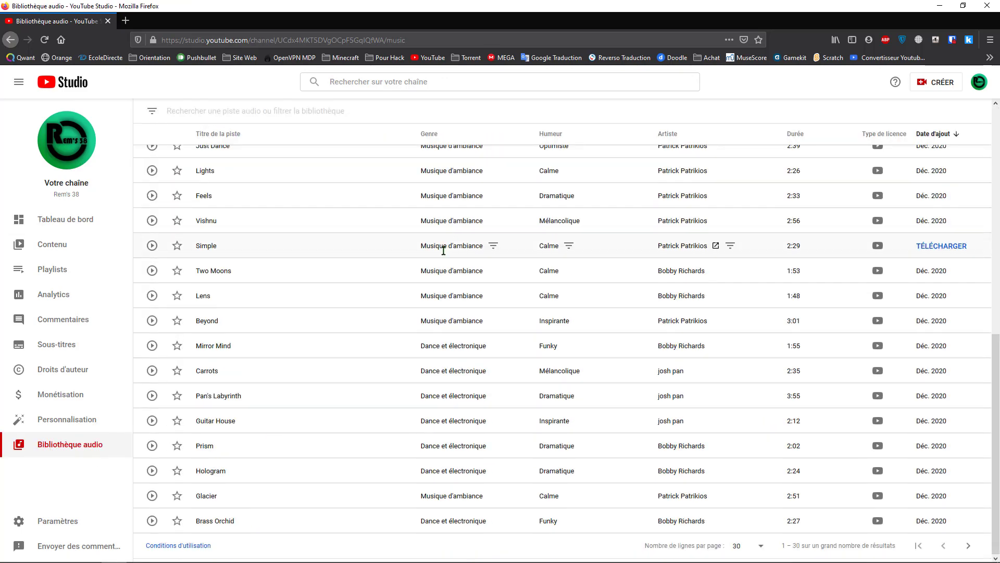
{"action": "left_click", "coordinate": [754, 546]}
{"action": "left_click", "coordinate": [752, 544]}
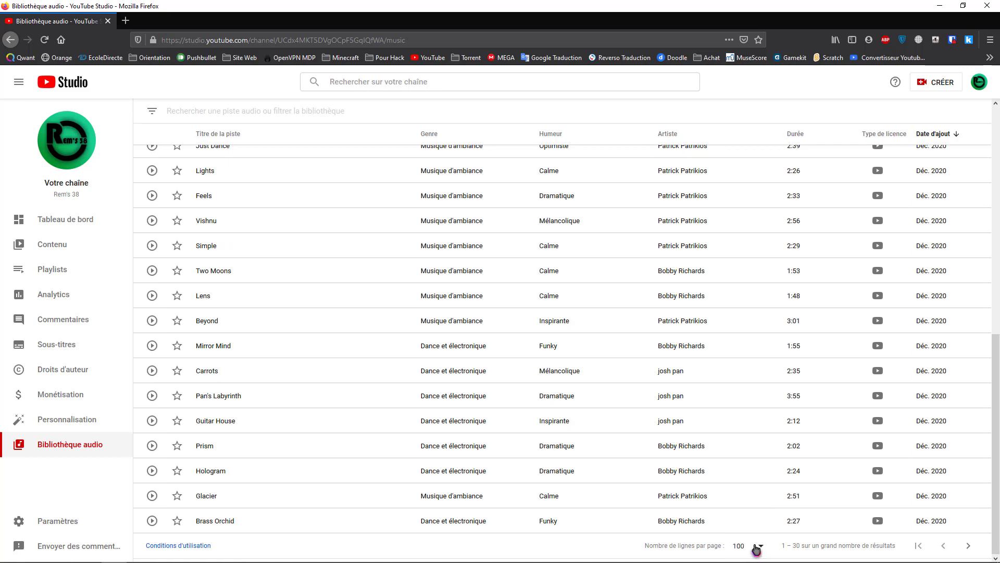
Browse the YouTube audio library's free tracks down to the end of the page, and switch back to Premiere Pro
{"action": "scroll", "coordinate": [435, 335], "scroll_direction": "up", "scroll_amount": 8}
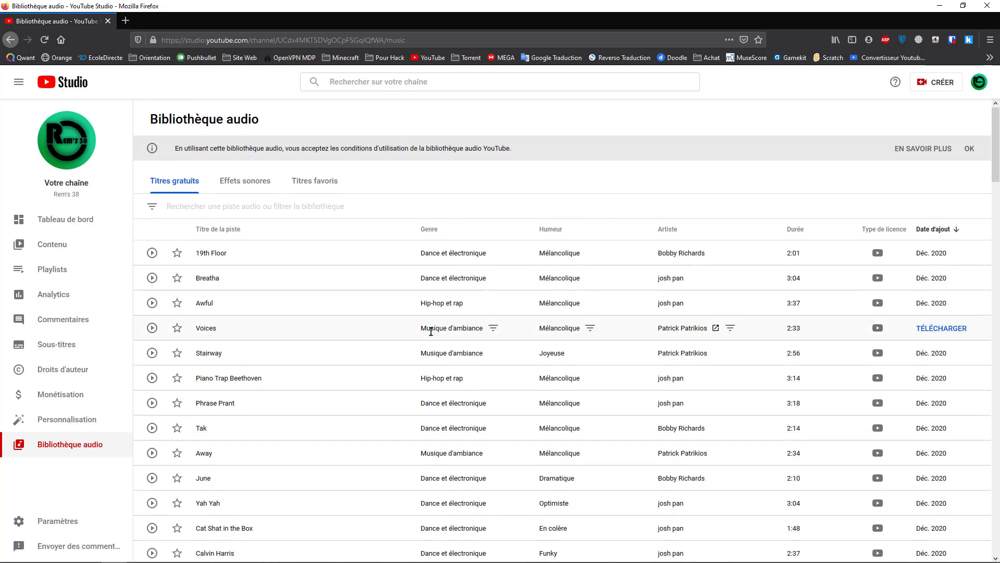
{"action": "scroll", "coordinate": [461, 333], "scroll_direction": "down", "scroll_amount": 10}
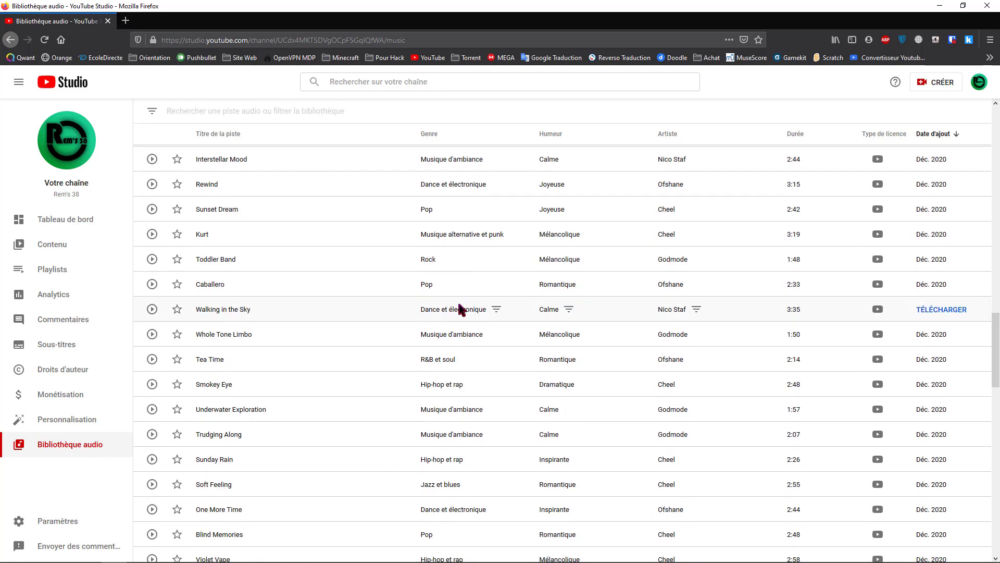
{"action": "scroll", "coordinate": [461, 309], "scroll_direction": "down", "scroll_amount": 20}
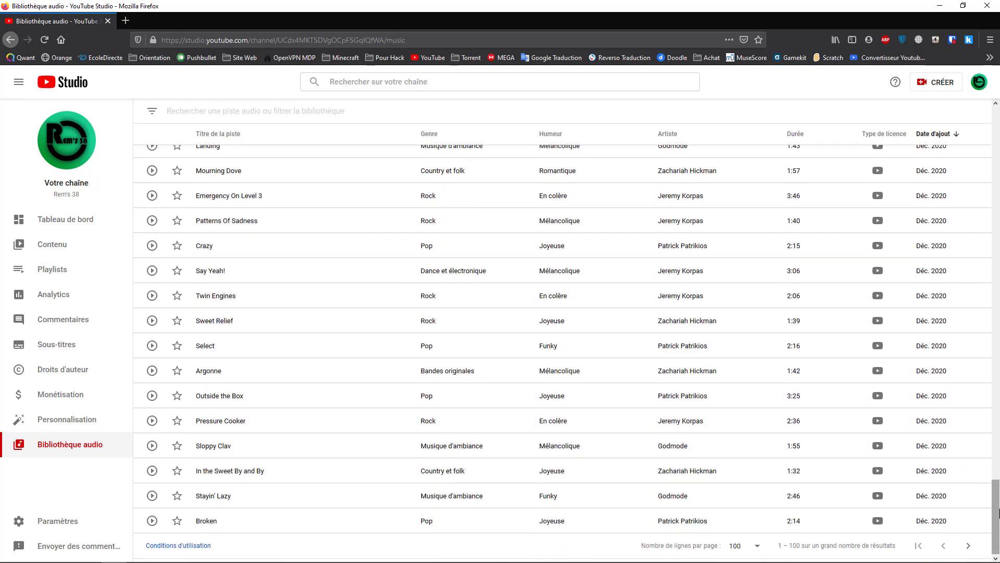
{"action": "mouse_move", "coordinate": [999, 513]}
{"action": "left_mouse_down"}
{"action": "mouse_move", "coordinate": [999, 435]}
{"action": "mouse_move", "coordinate": [999, 513]}
{"action": "left_mouse_up"}
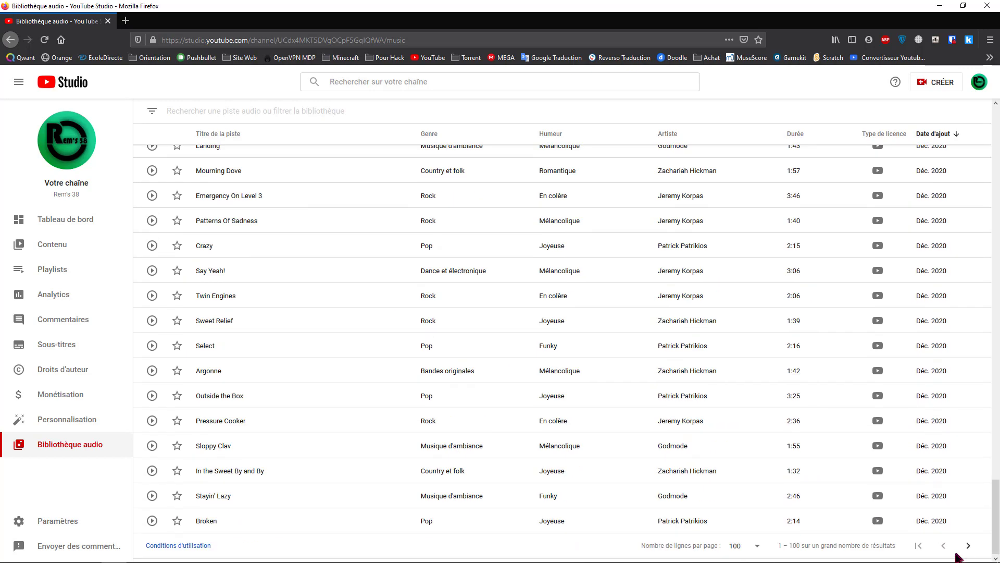
{"action": "scroll", "coordinate": [963, 542], "scroll_direction": "up", "scroll_amount": 5}
{"action": "left_click_drag", "start_coordinate": [999, 478], "coordinate": [993, 368]}
{"action": "scroll", "coordinate": [952, 338], "scroll_direction": "down", "scroll_amount": 15}
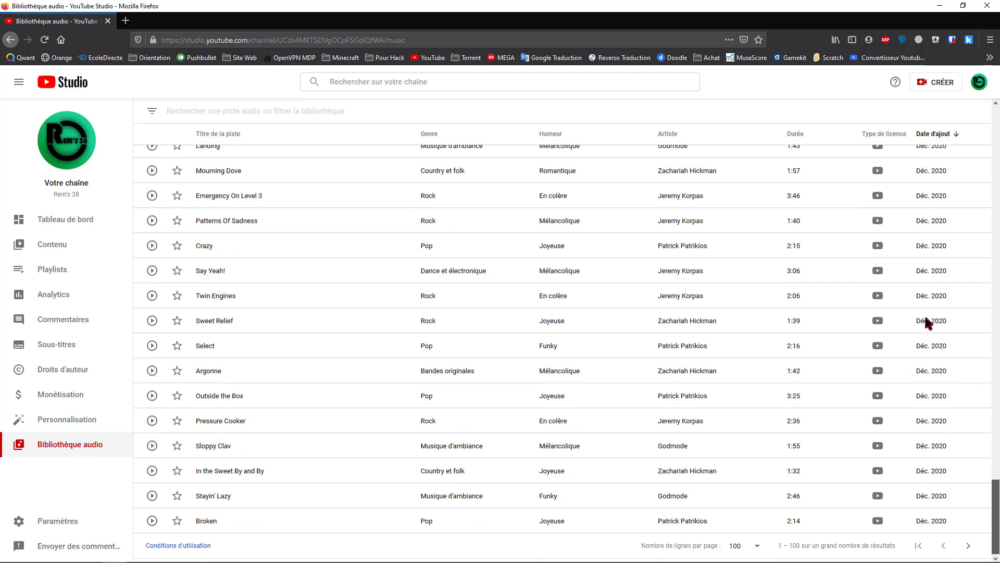
{"action": "left_click_drag", "start_coordinate": [995, 517], "coordinate": [999, 140]}
{"action": "left_click", "coordinate": [938, 6]}
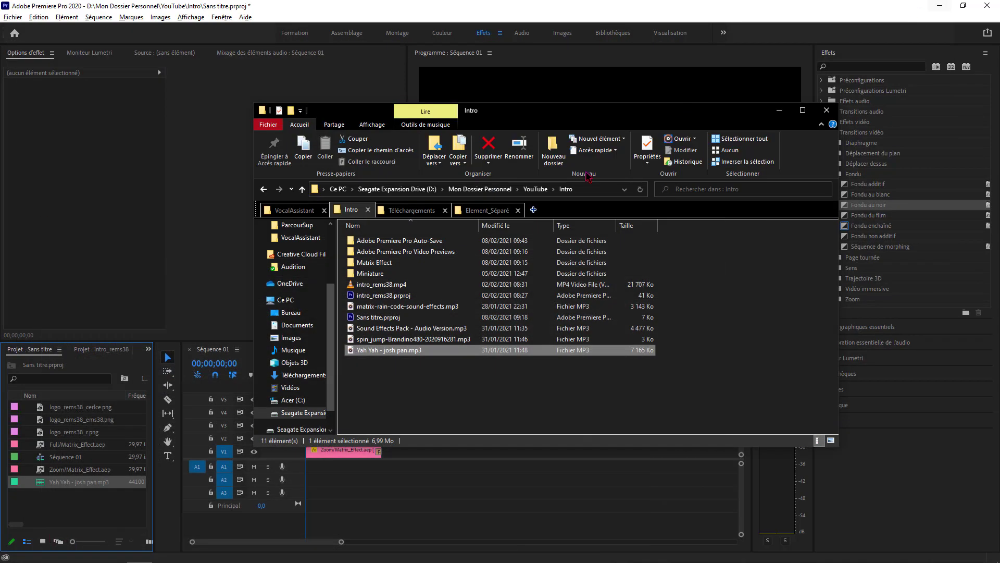
Listen to Yah Yah - josh pan.mp3 from the Intro folder in Groove Musique, then close the player
{"action": "double_click", "coordinate": [416, 351]}
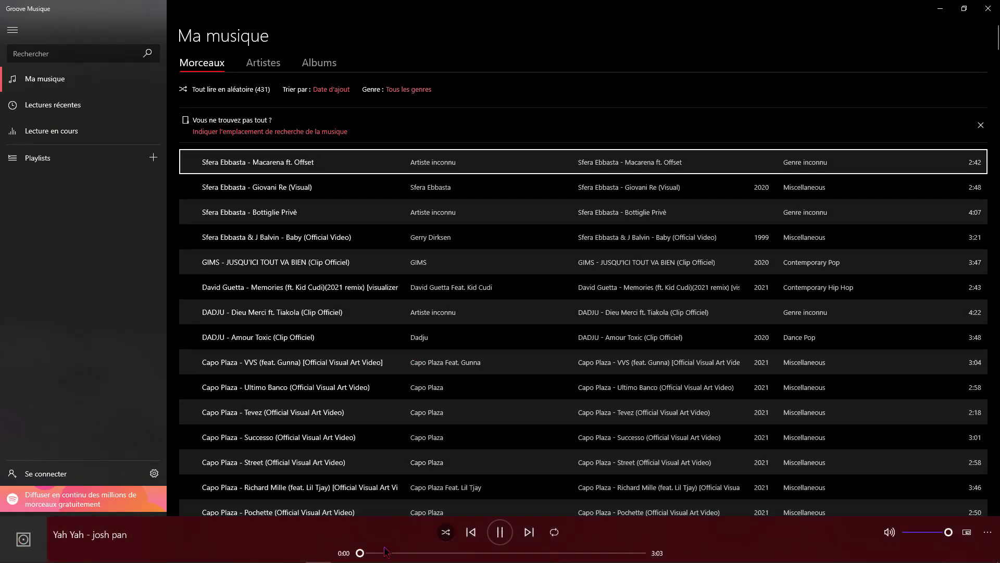
{"action": "left_click", "coordinate": [384, 554]}
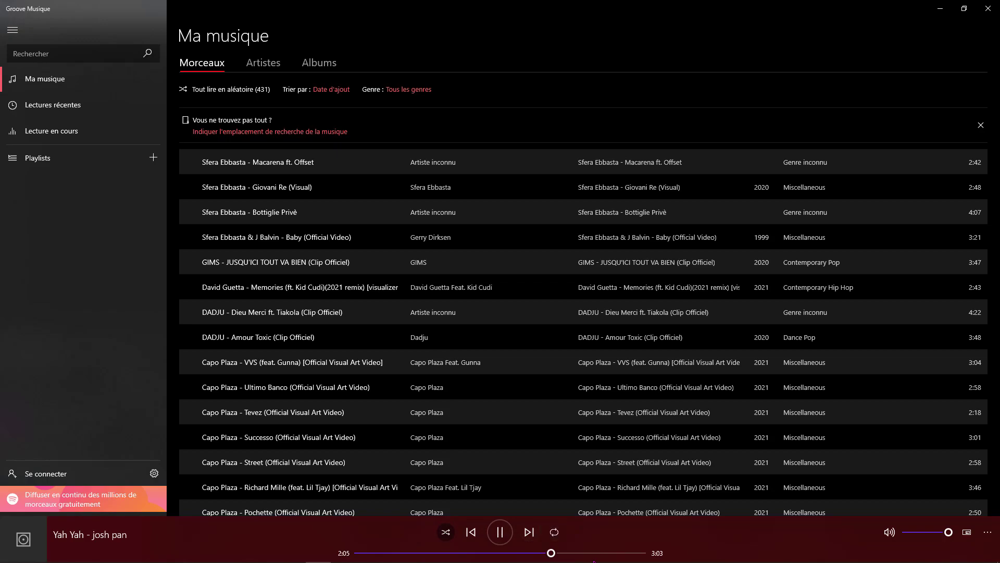
{"action": "left_click", "coordinate": [987, 9]}
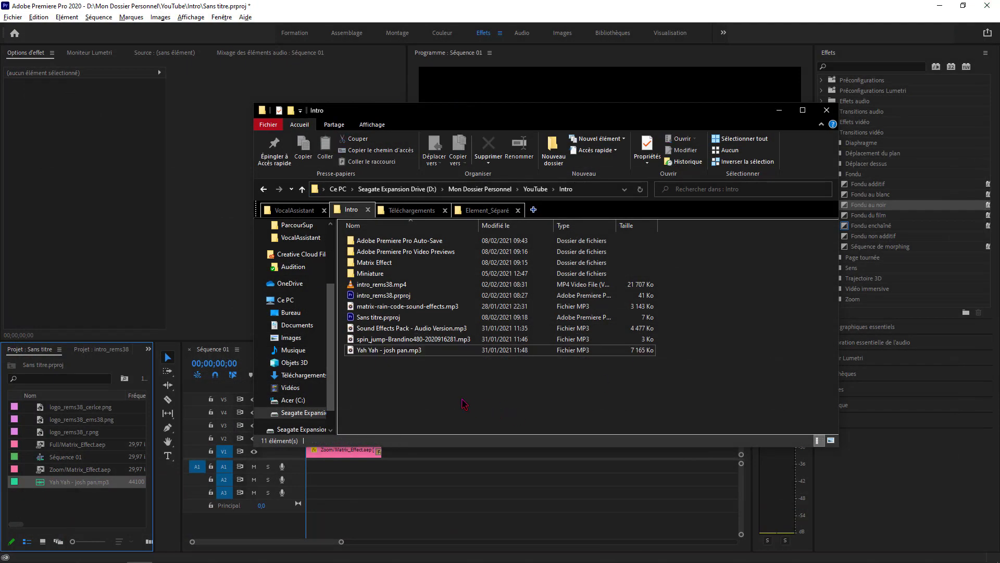
Place Yah Yah - josh pan.mp3 on A1 at the sequence start and shift all video clips about 5 seconds later, aligning V1's end with the music change
{"action": "left_click", "coordinate": [90, 489]}
{"action": "left_click_drag", "start_coordinate": [90, 490], "coordinate": [313, 469]}
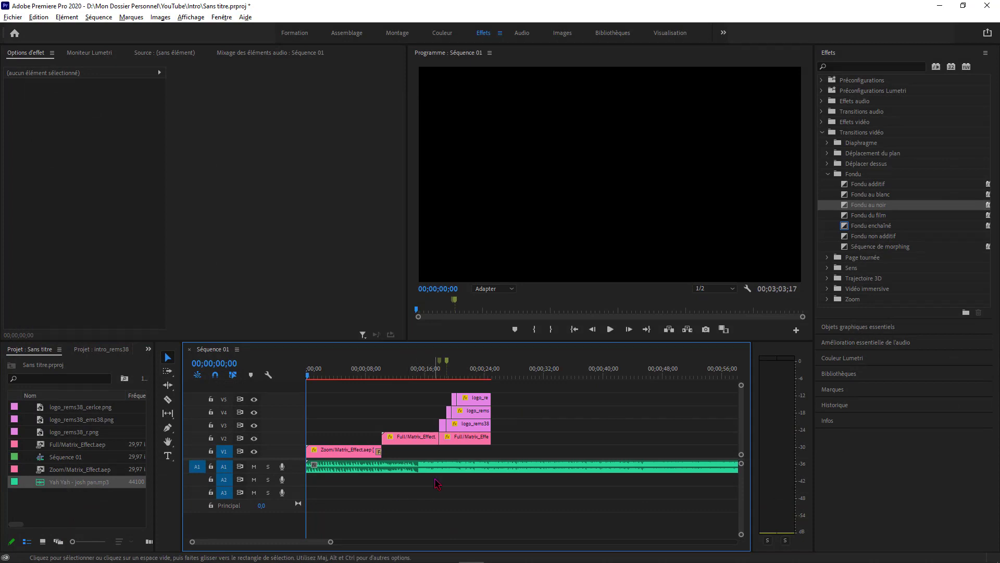
{"action": "left_click_drag", "start_coordinate": [431, 472], "coordinate": [398, 474]}
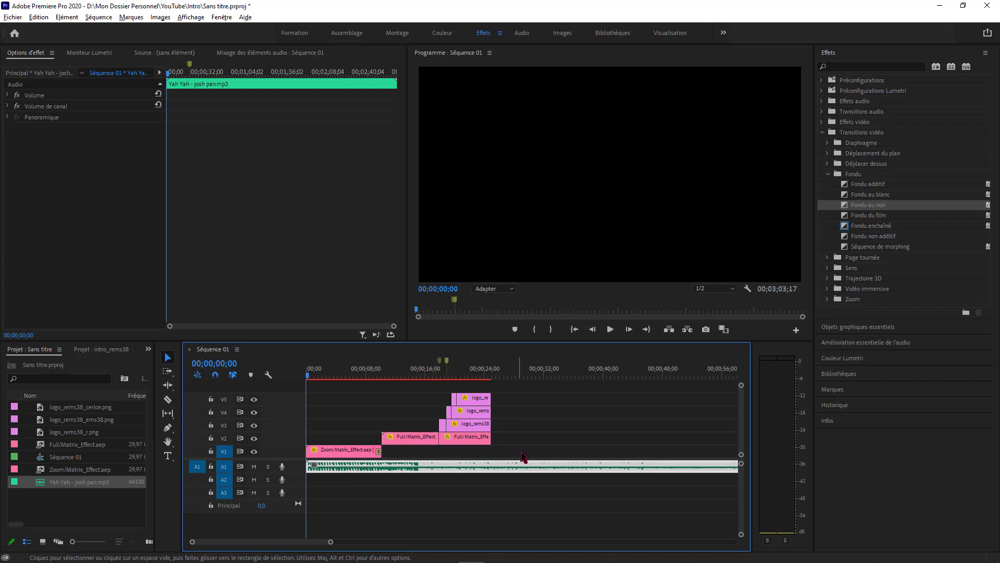
{"action": "left_click_drag", "start_coordinate": [522, 454], "coordinate": [316, 386]}
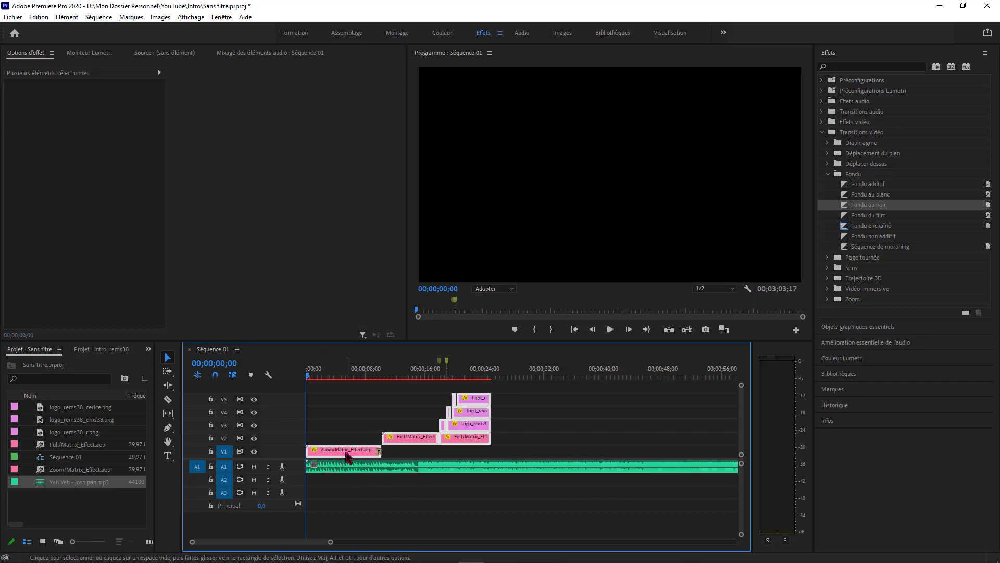
{"action": "left_click_drag", "start_coordinate": [348, 455], "coordinate": [377, 461]}
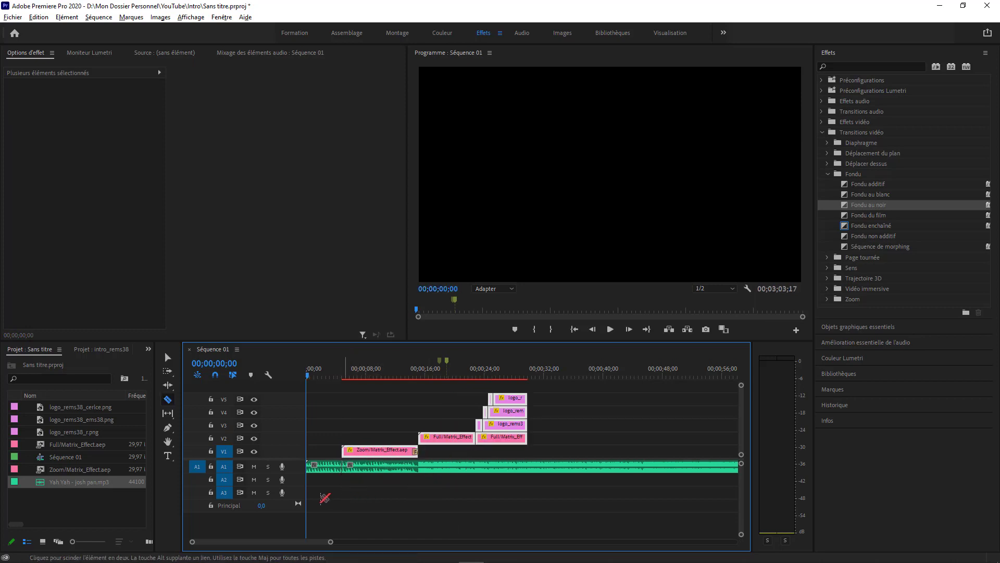
Remove the music before the first video clip and move all video and audio clips back to the sequence start
{"action": "key", "text": "v"}
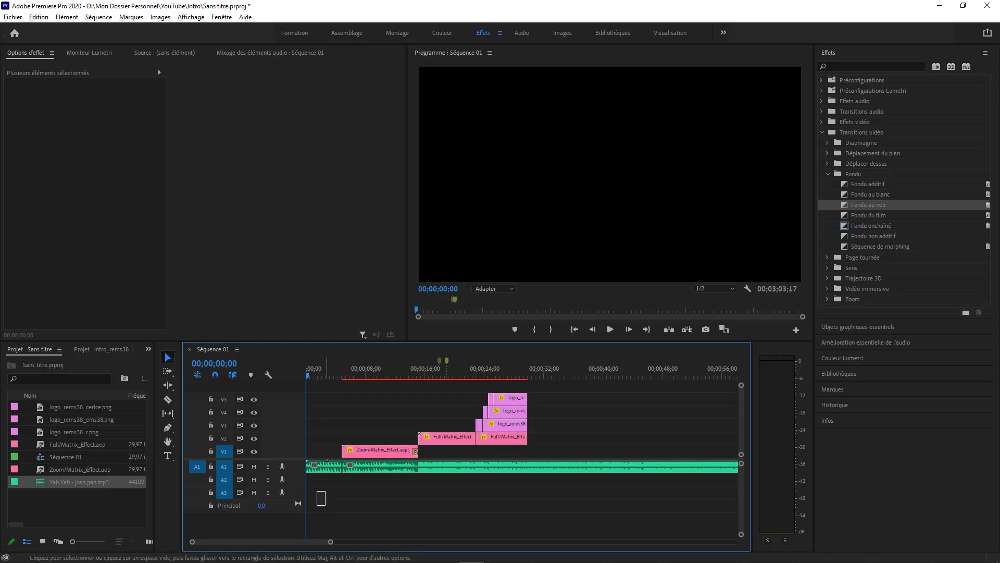
{"action": "left_click", "coordinate": [331, 465]}
{"action": "key", "text": "Delete"}
{"action": "left_click_drag", "start_coordinate": [387, 533], "coordinate": [543, 391]}
{"action": "left_click_drag", "start_coordinate": [423, 469], "coordinate": [303, 380]}
Play the intro from the start with its music and bring the playhead just past the last video clip
{"action": "key", "text": "space"}
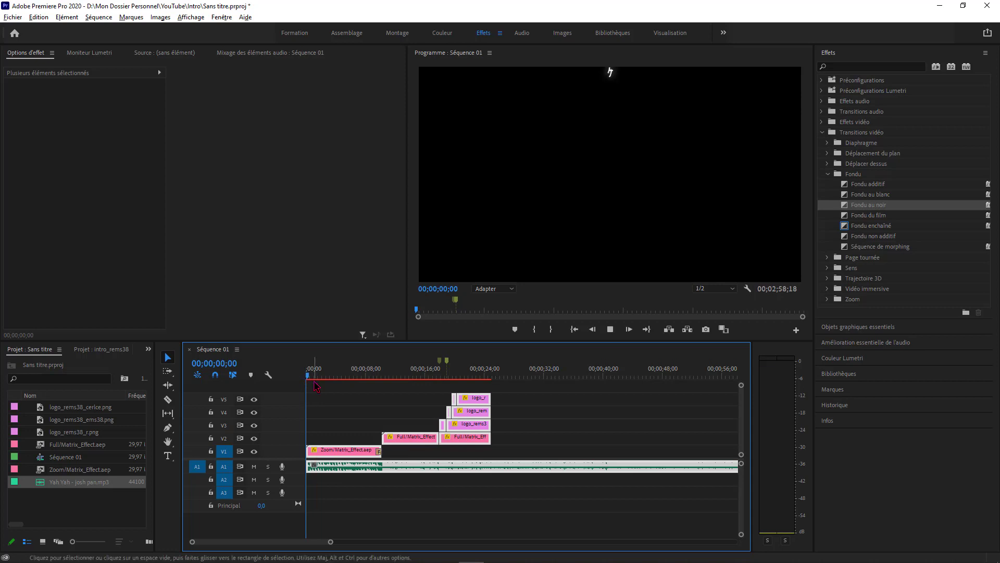
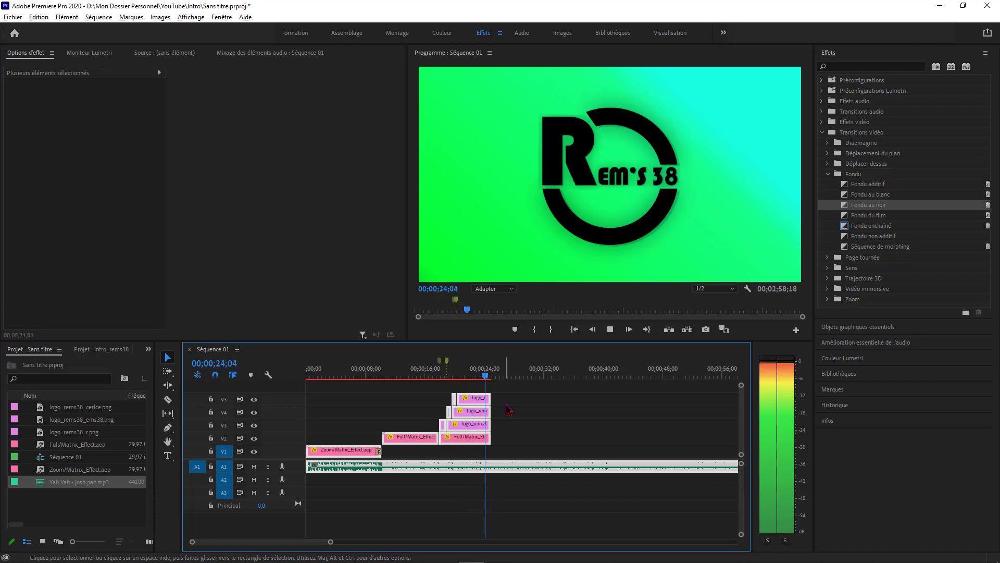
{"action": "left_click", "coordinate": [496, 377]}
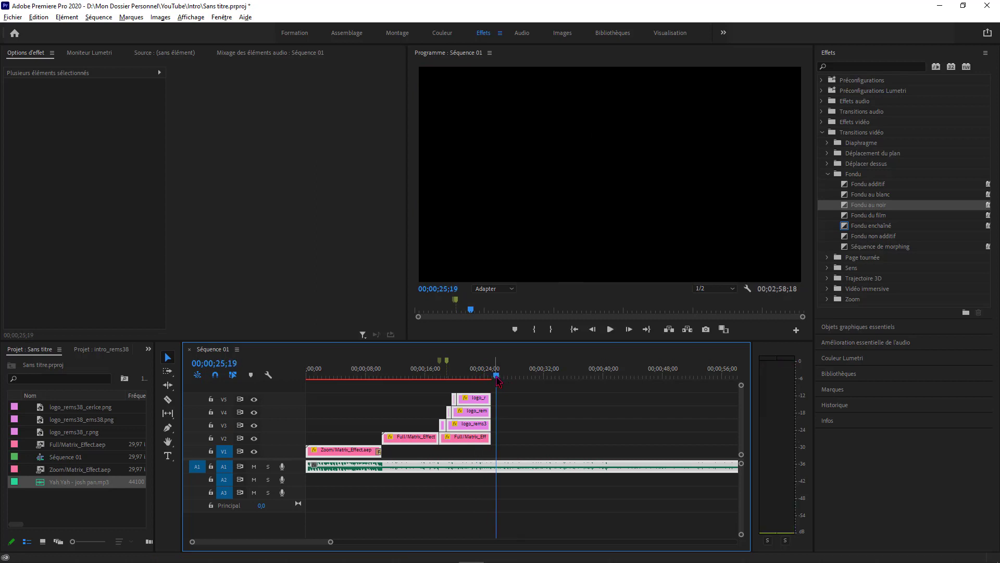
{"action": "mouse_move", "coordinate": [498, 382]}
{"action": "left_mouse_down"}
{"action": "mouse_move", "coordinate": [481, 378]}
{"action": "mouse_move", "coordinate": [493, 378]}
{"action": "left_mouse_up"}
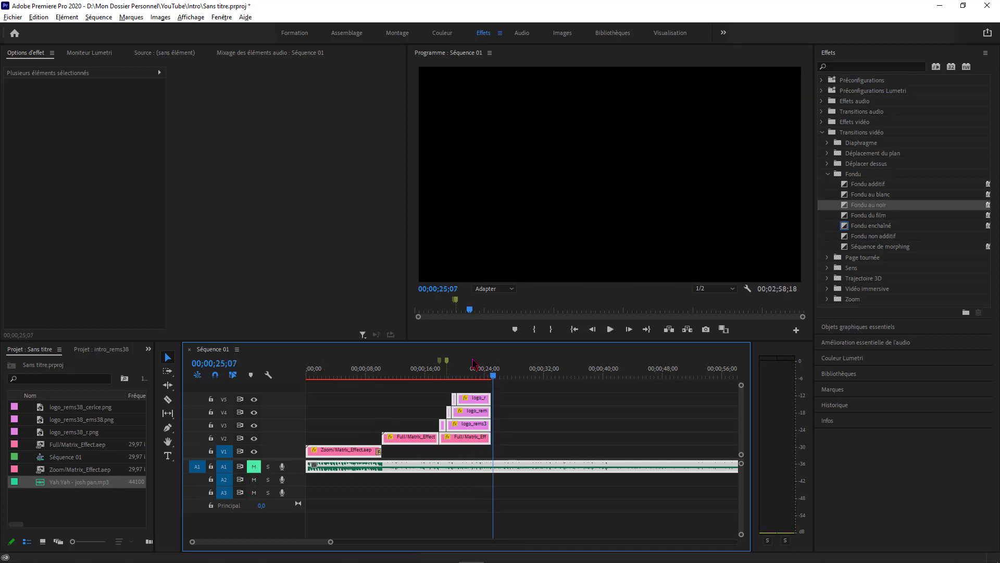
Examine the transition between the V1 title clip and the V2 background around 00;00;10;00, including the falling text before it
{"action": "left_click_drag", "start_coordinate": [427, 382], "coordinate": [383, 382]}
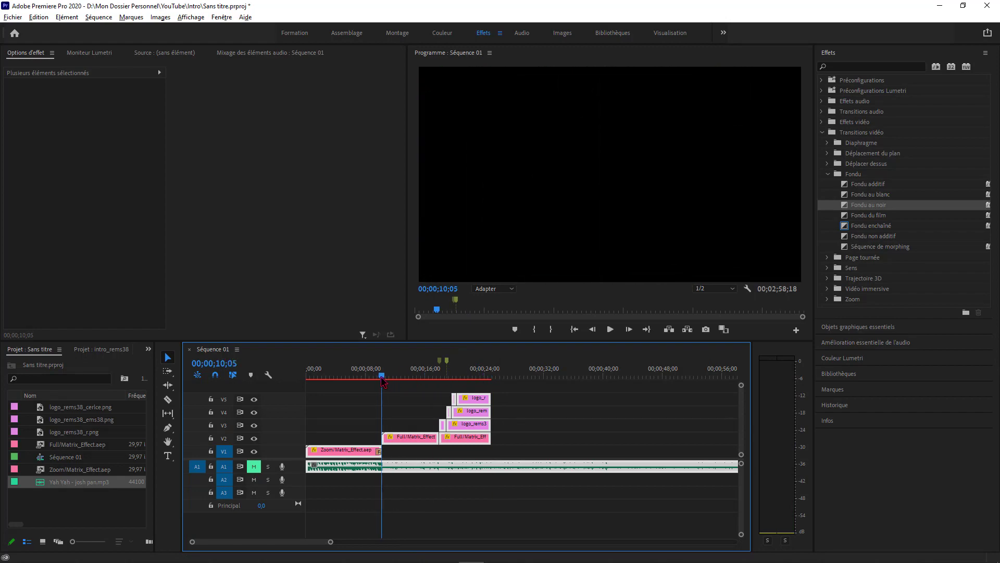
{"action": "left_click_drag", "start_coordinate": [383, 383], "coordinate": [382, 383]}
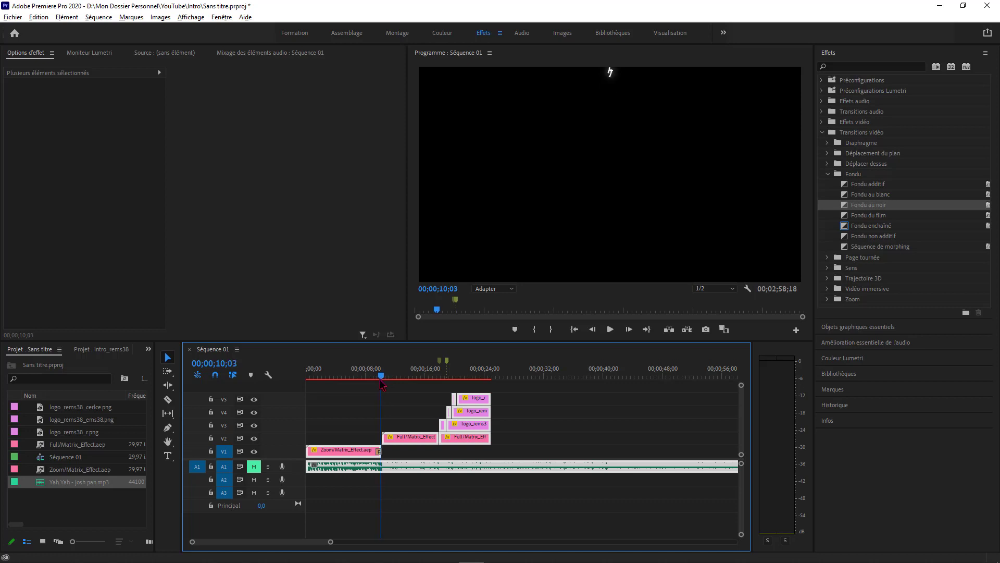
{"action": "key", "text": "equal"}
{"action": "key", "text": "equal"}
{"action": "key", "text": "equal"}
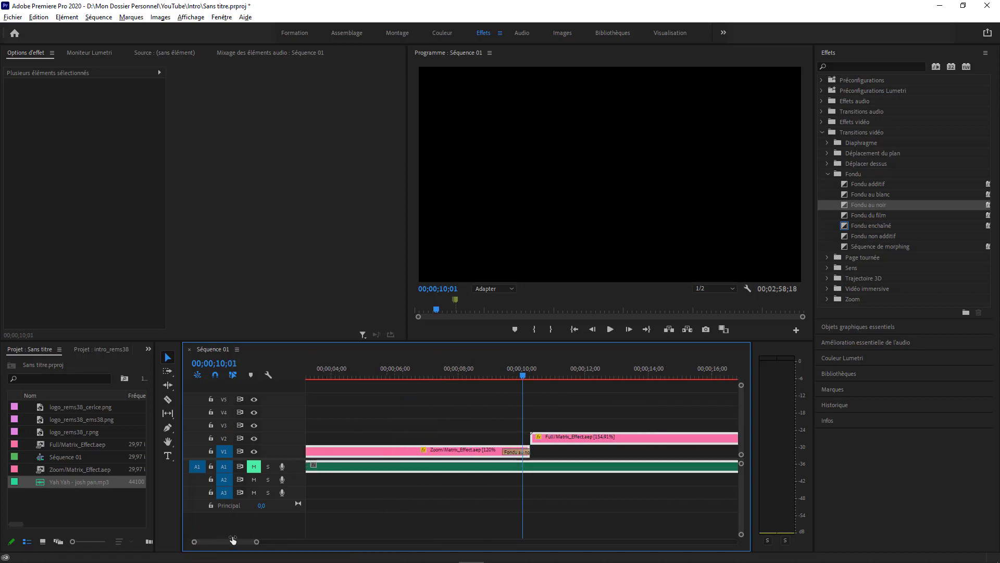
{"action": "left_click_drag", "start_coordinate": [523, 379], "coordinate": [458, 396]}
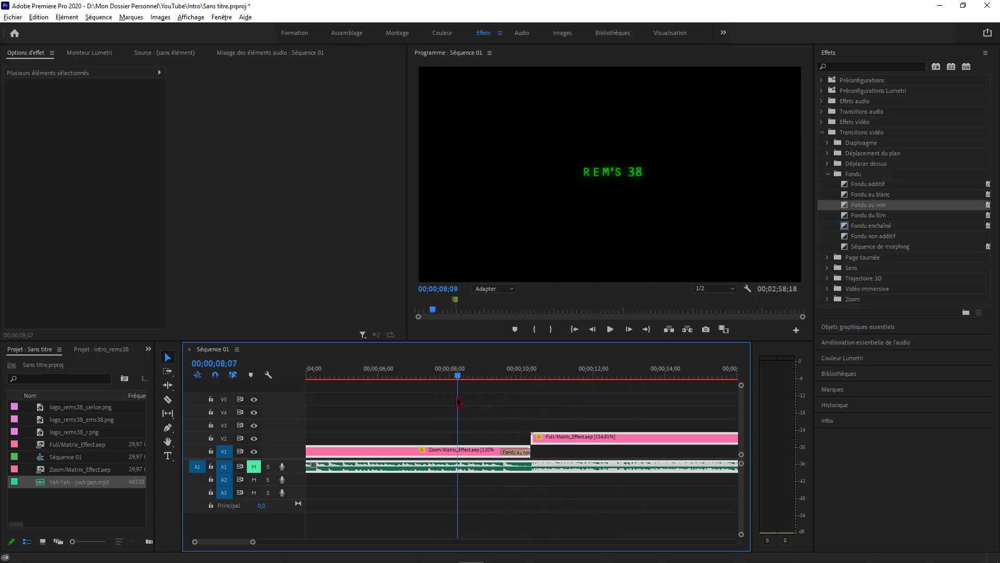
{"action": "left_click_drag", "start_coordinate": [257, 544], "coordinate": [299, 543]}
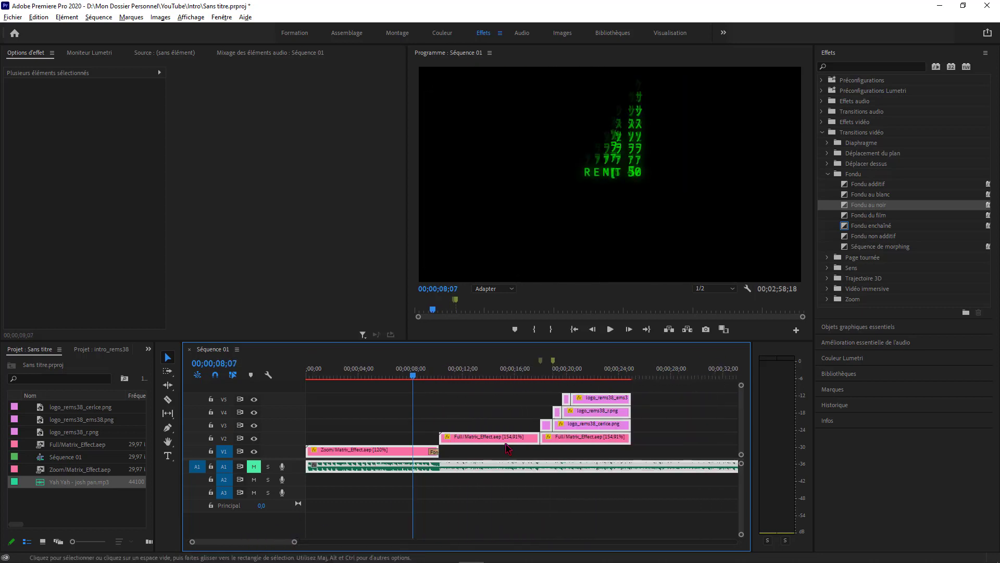
Examine the start of the logo reveal around the first marker at 00;00;18;00 by scrubbing back and forth
{"action": "left_click", "coordinate": [541, 368]}
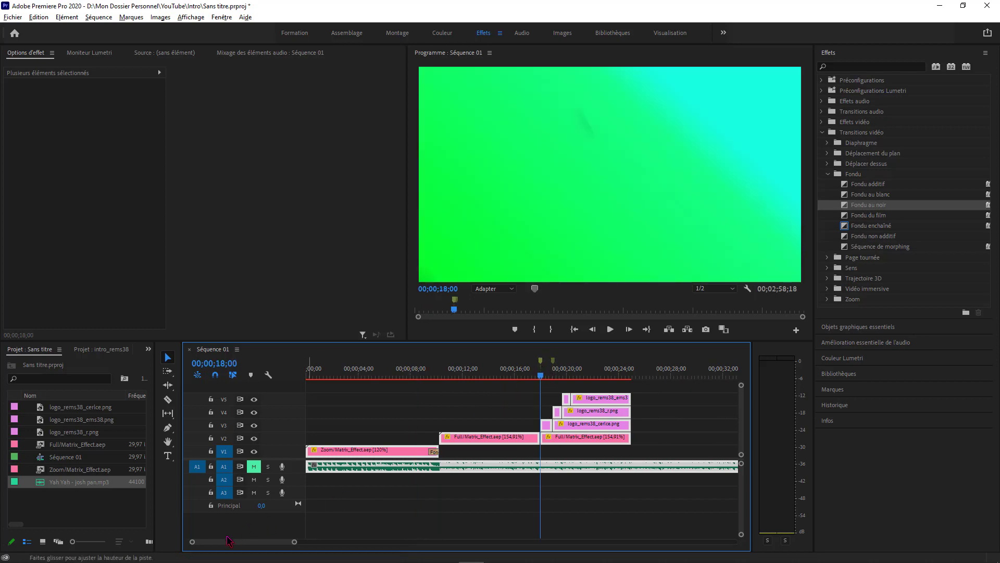
{"action": "left_click_drag", "start_coordinate": [192, 541], "coordinate": [222, 543]}
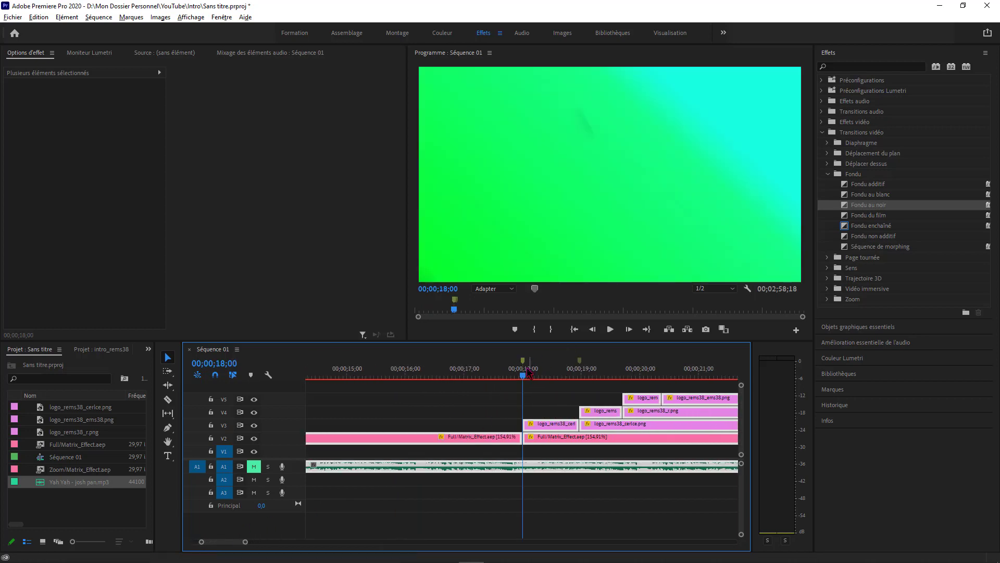
{"action": "left_click_drag", "start_coordinate": [524, 379], "coordinate": [501, 384]}
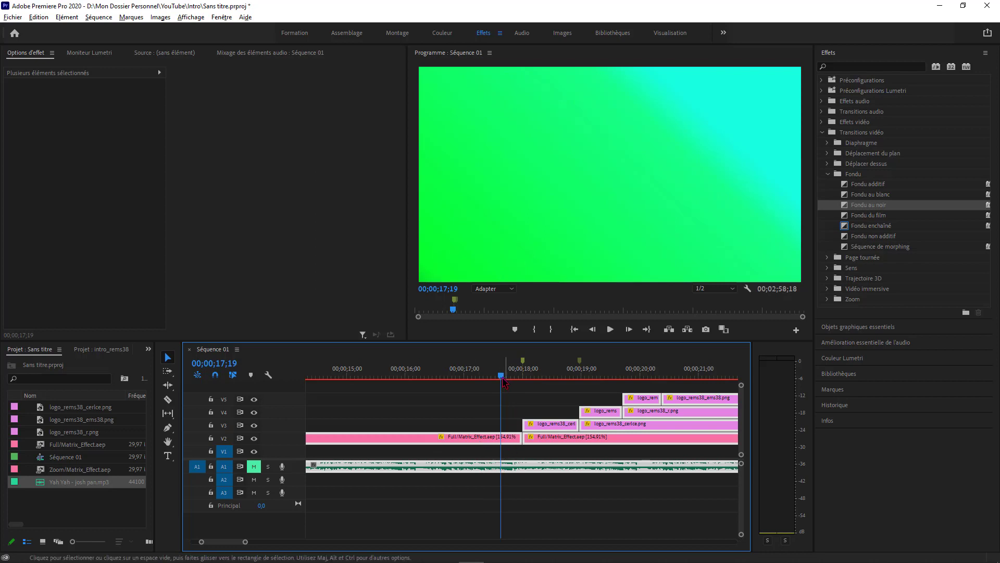
{"action": "left_click_drag", "start_coordinate": [503, 389], "coordinate": [510, 396]}
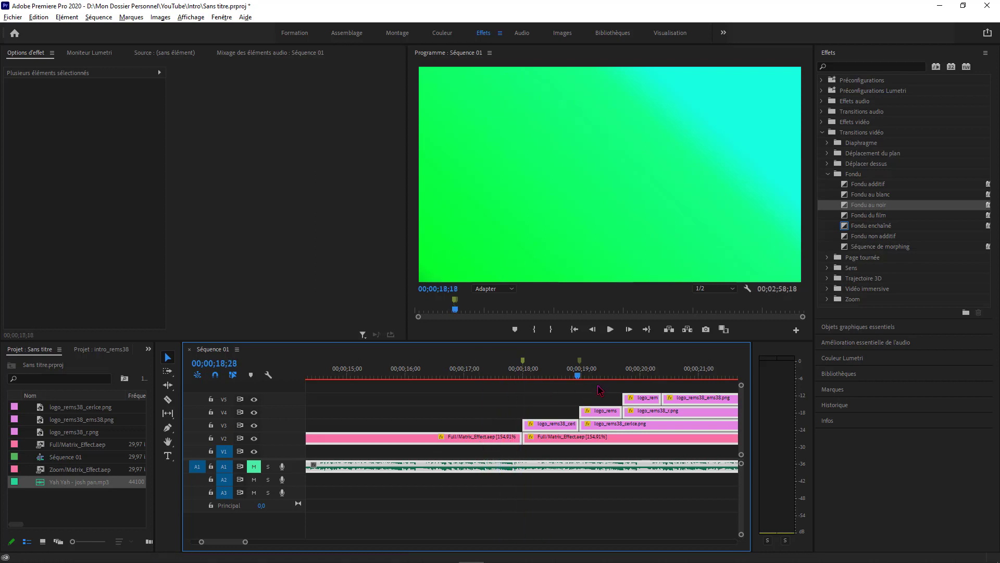
{"action": "left_click_drag", "start_coordinate": [601, 390], "coordinate": [513, 390]}
{"action": "left_click_drag", "start_coordinate": [245, 543], "coordinate": [281, 542]}
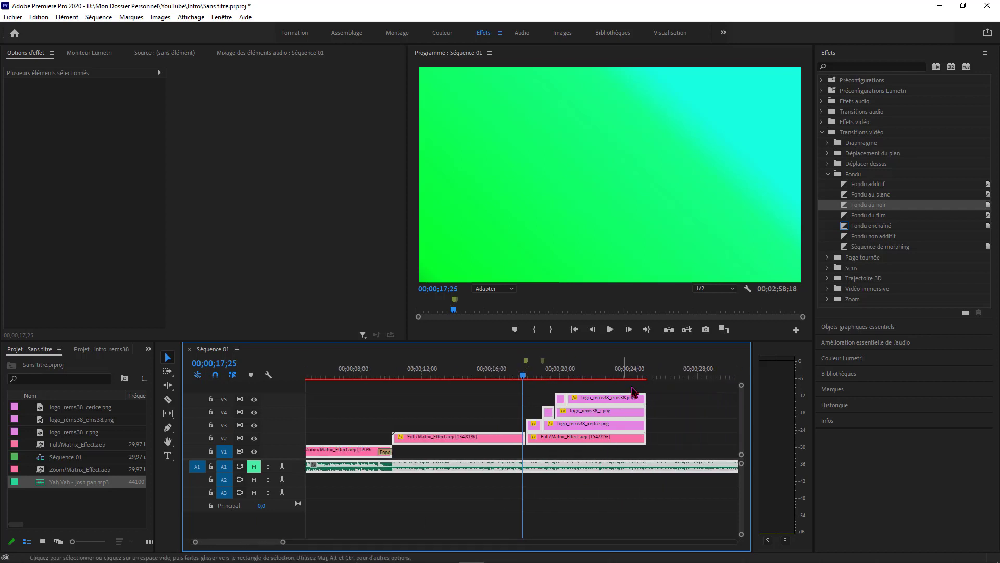
Play the end of the intro around 00;00;25;00, then return the playhead to the second marker in the logo reveal
{"action": "left_click", "coordinate": [642, 377]}
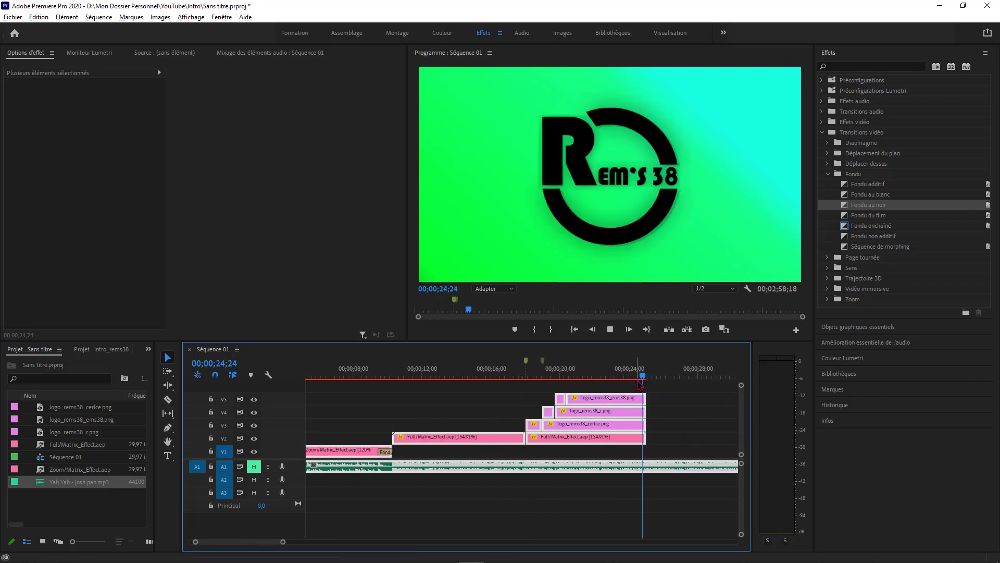
{"action": "key", "text": "space"}
{"action": "left_click", "coordinate": [635, 371]}
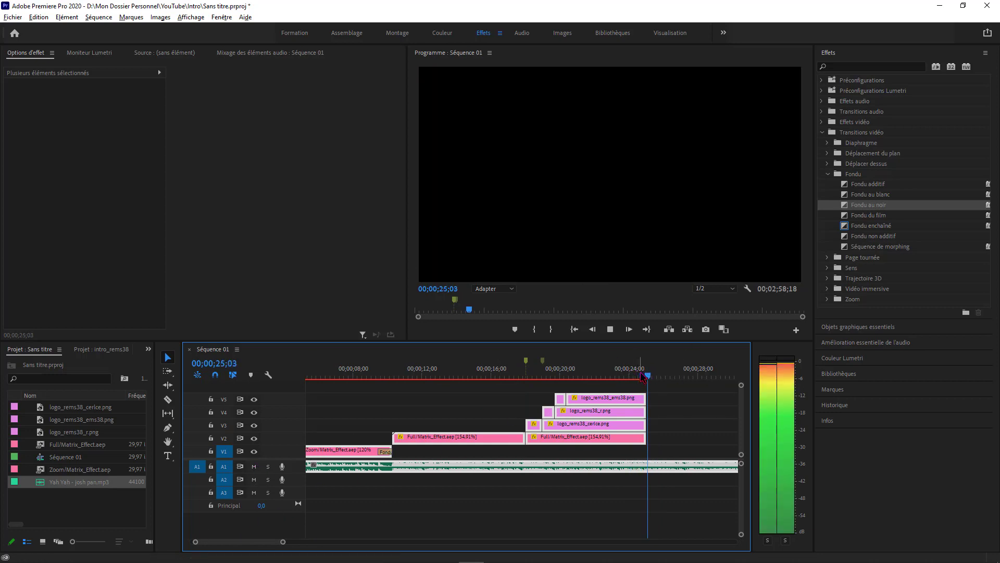
{"action": "key", "text": "space"}
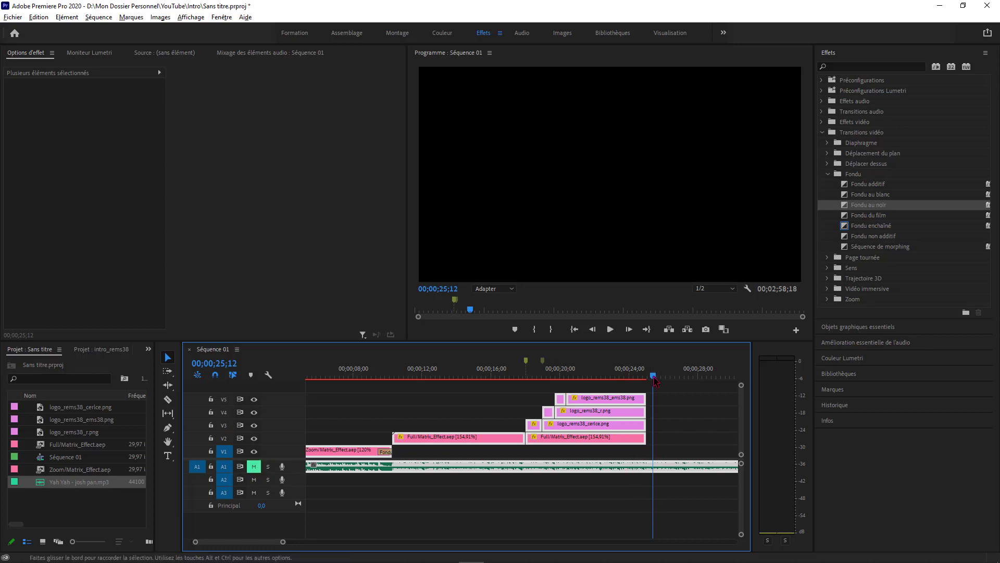
{"action": "left_click_drag", "start_coordinate": [654, 377], "coordinate": [544, 363]}
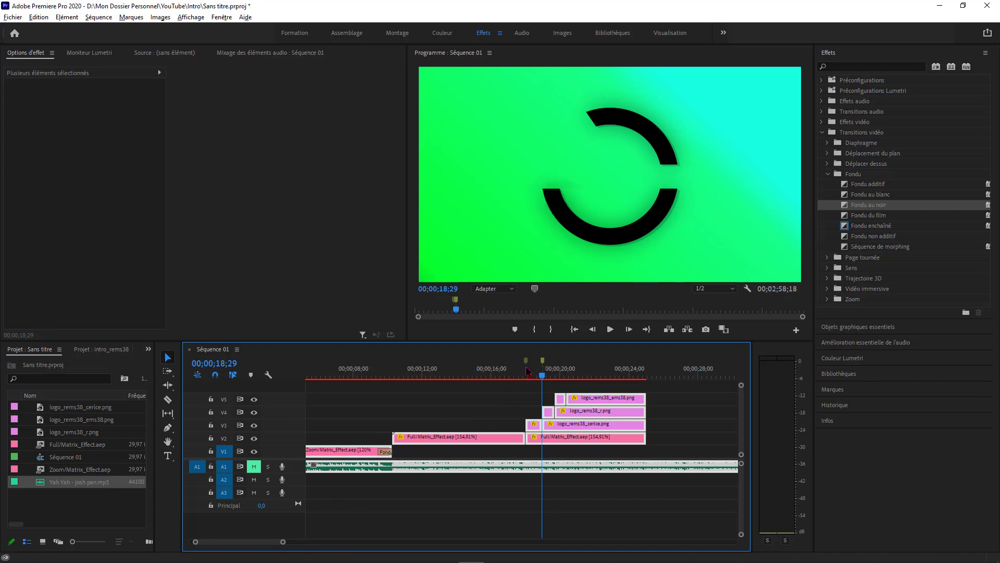
Add Sound Effects Pack - Audio Version.mp3 from the Intro folder to track A3 of the sequence
{"action": "key", "text": "alt+Tab"}
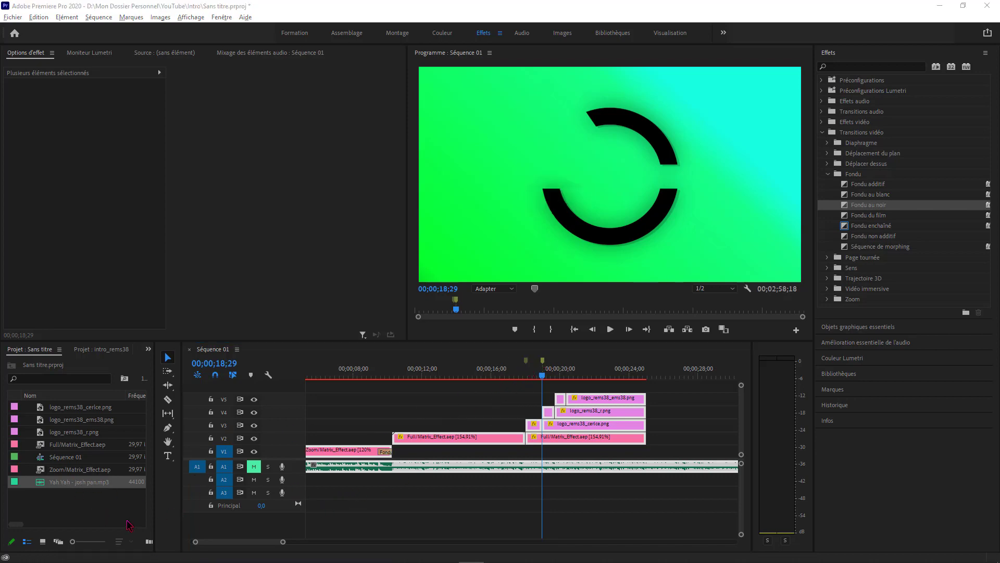
{"action": "left_click", "coordinate": [396, 331]}
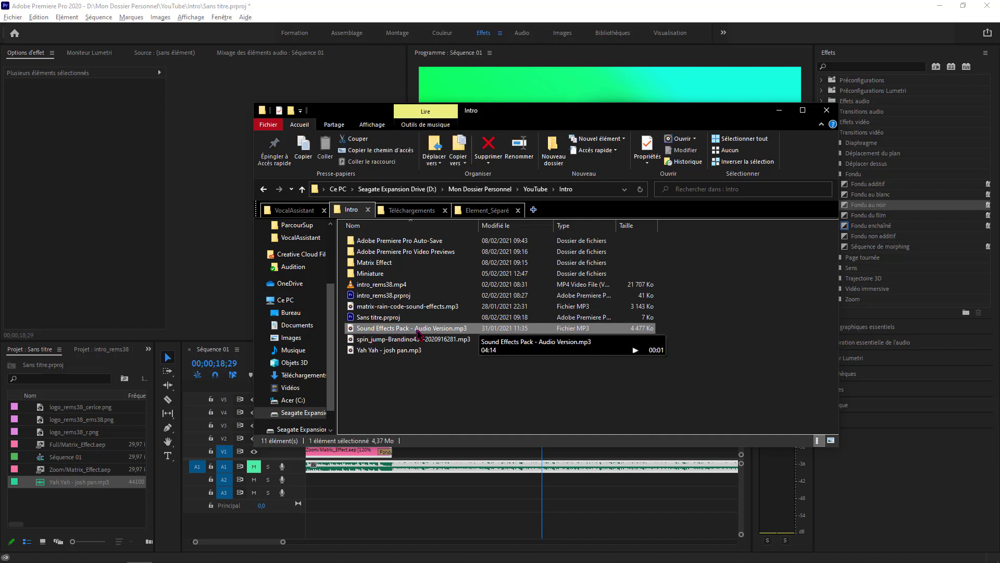
{"action": "left_click_drag", "start_coordinate": [417, 332], "coordinate": [318, 499]}
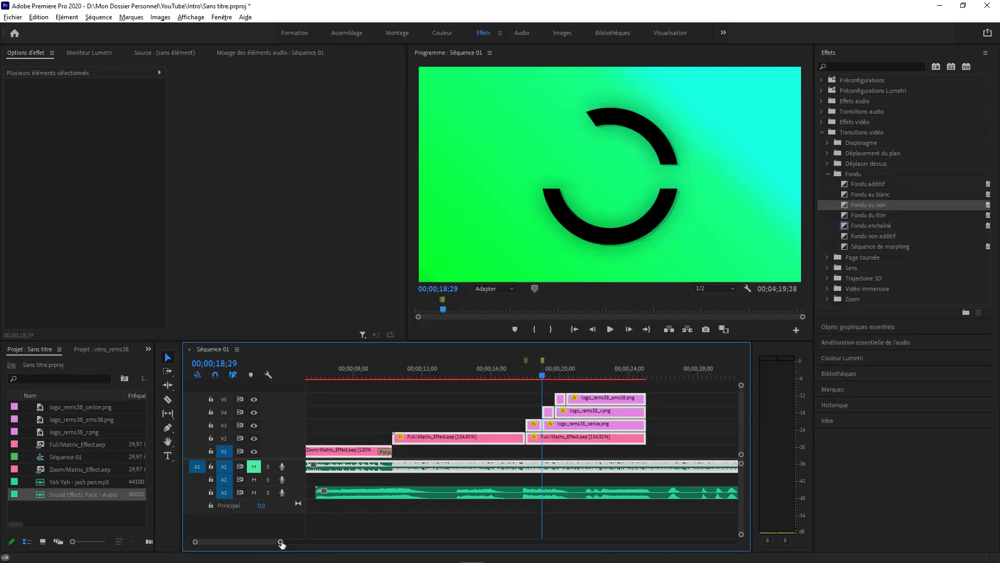
Listen through the sound effects on track A3 up to about 00;00;30;10 to locate short sounds for the logo reveal
{"action": "left_click_drag", "start_coordinate": [281, 543], "coordinate": [377, 536]}
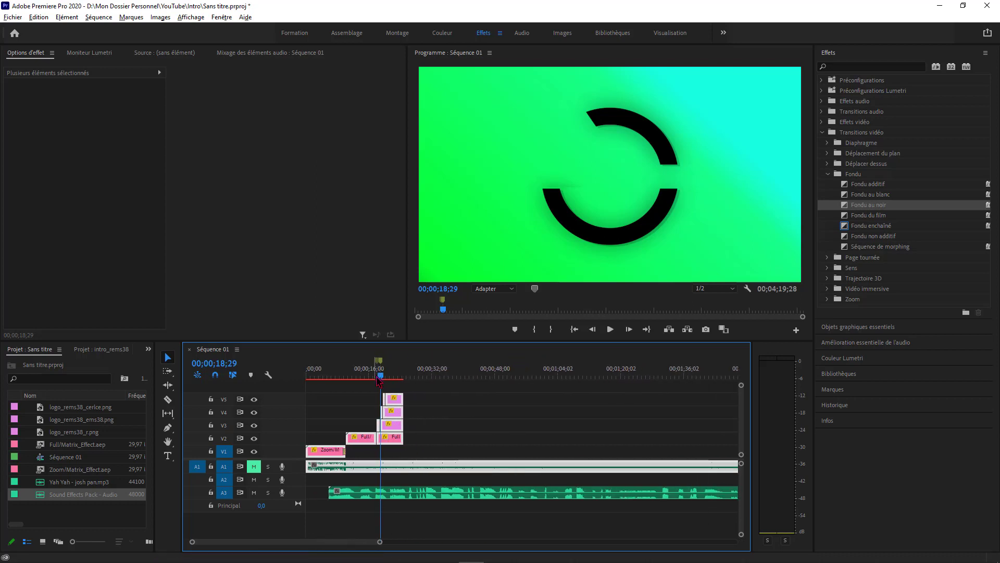
{"action": "mouse_move", "coordinate": [388, 380]}
{"action": "left_mouse_down"}
{"action": "mouse_move", "coordinate": [592, 379]}
{"action": "mouse_move", "coordinate": [377, 386]}
{"action": "left_mouse_up"}
{"action": "key", "text": "space"}
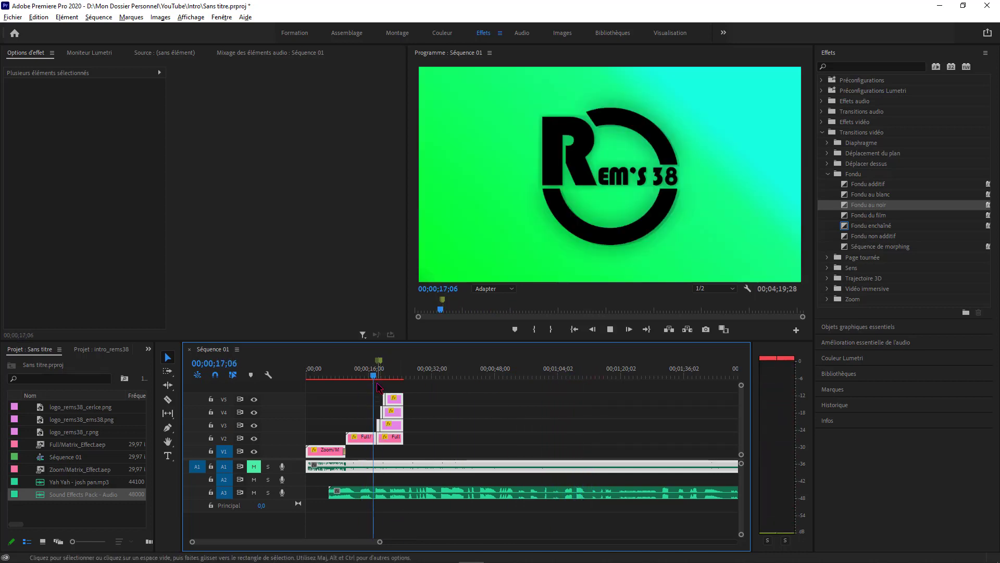
{"action": "key", "text": "space"}
{"action": "left_click_drag", "start_coordinate": [385, 378], "coordinate": [411, 391]}
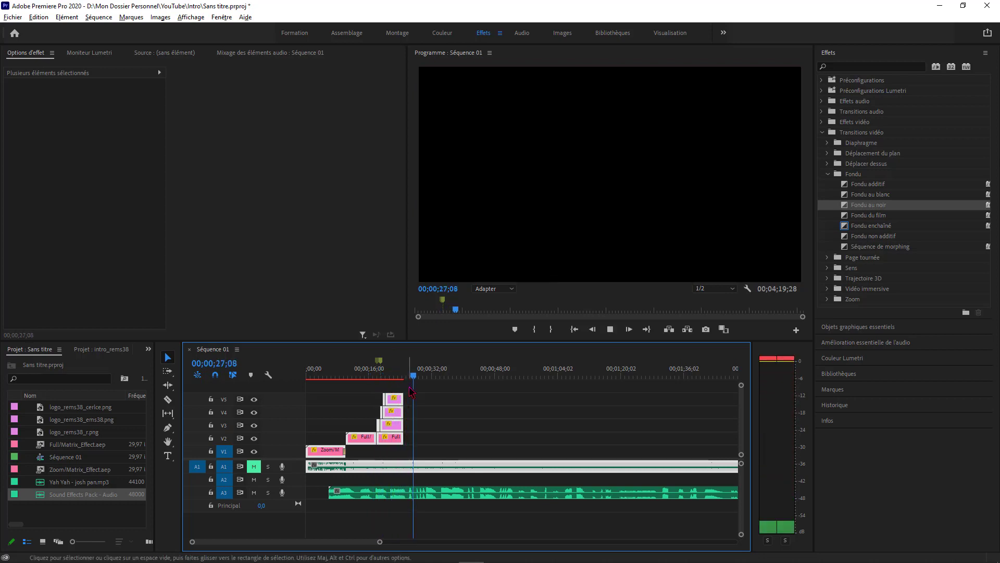
{"action": "key", "text": "space"}
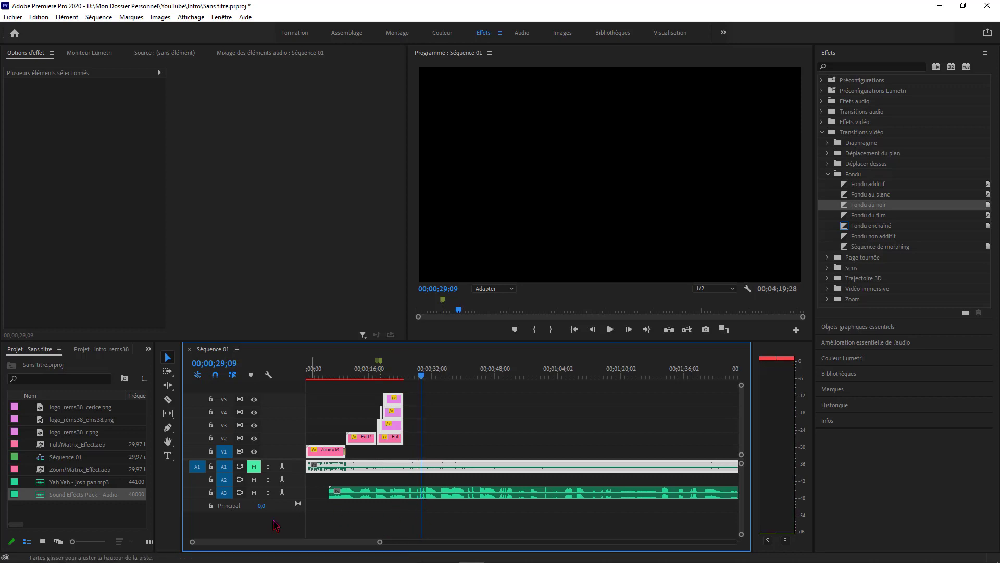
{"action": "mouse_move", "coordinate": [193, 542]}
{"action": "left_mouse_down"}
{"action": "mouse_move", "coordinate": [268, 542]}
{"action": "mouse_move", "coordinate": [190, 542]}
{"action": "left_mouse_up"}
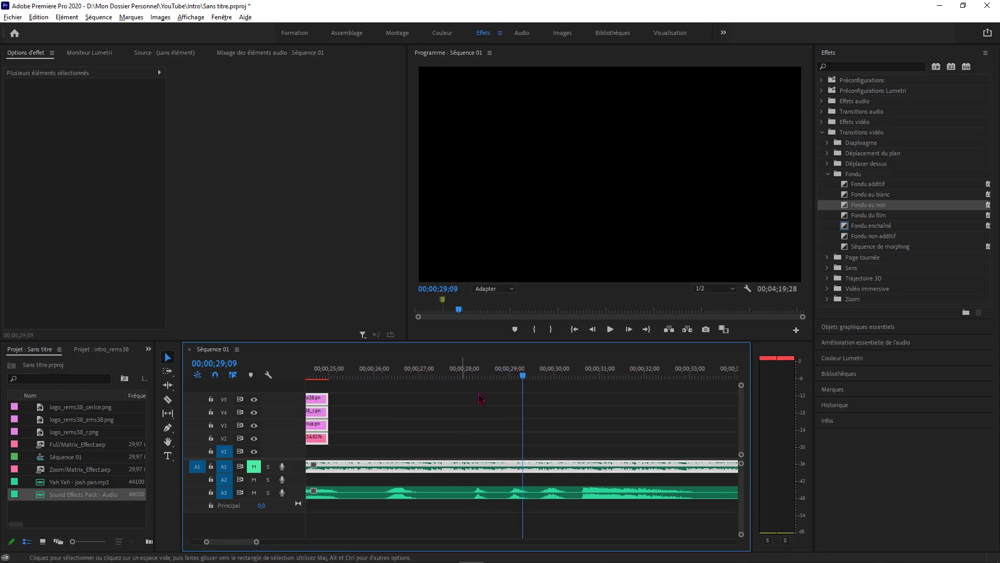
{"action": "key", "text": "space"}
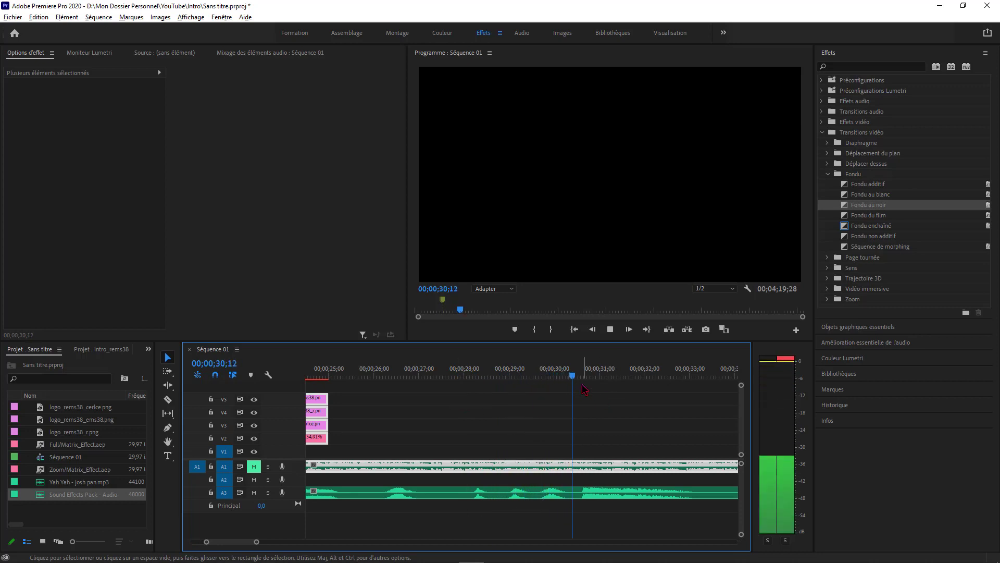
{"action": "key", "text": "space"}
{"action": "left_click_drag", "start_coordinate": [559, 387], "coordinate": [569, 387]}
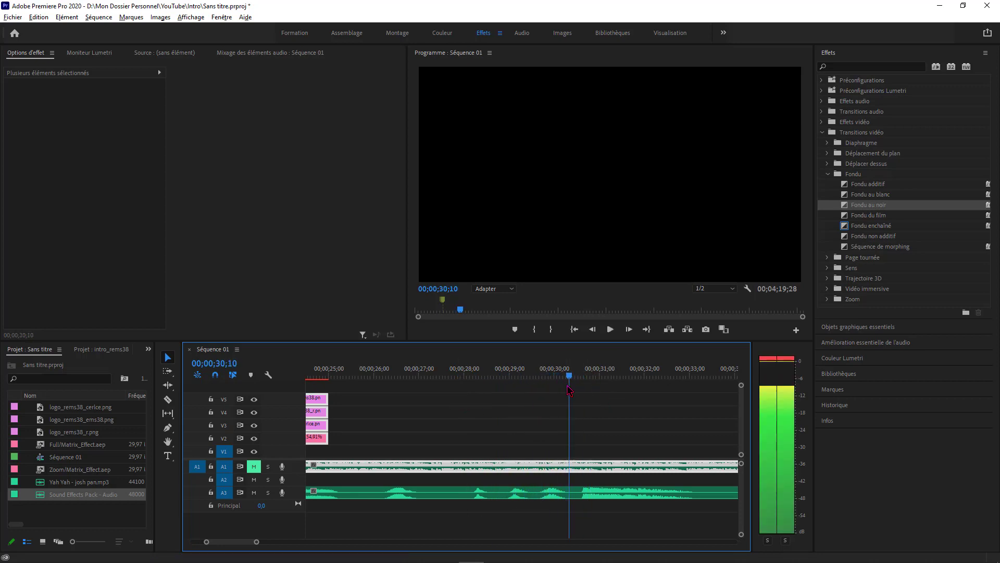
Split the A3 sound effects clip between about 00;00;28;00 and 00;00;30;10, and delete everything except two short sounds
{"action": "left_click", "coordinate": [570, 498]}
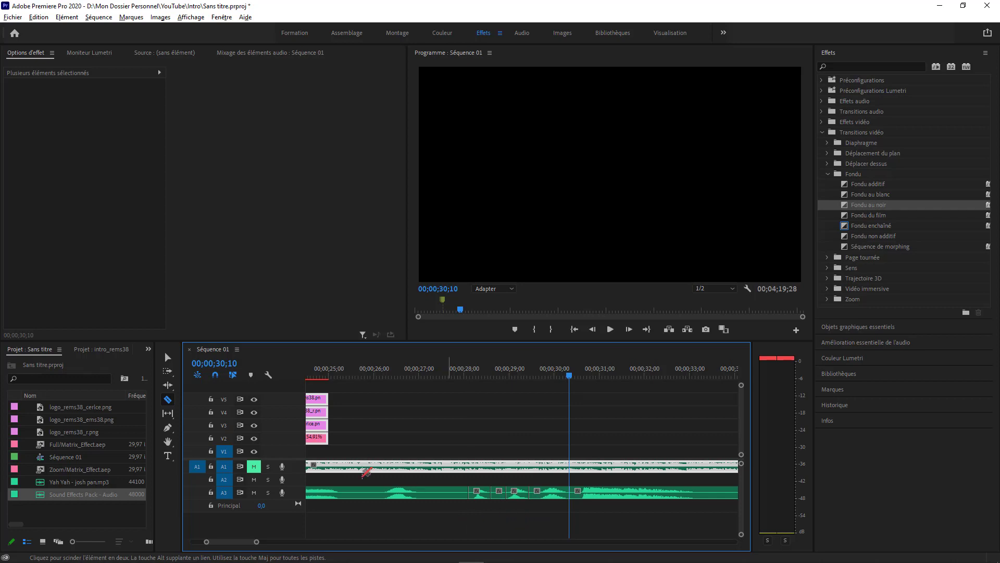
{"action": "left_click", "coordinate": [167, 357]}
{"action": "left_click", "coordinate": [451, 495]}
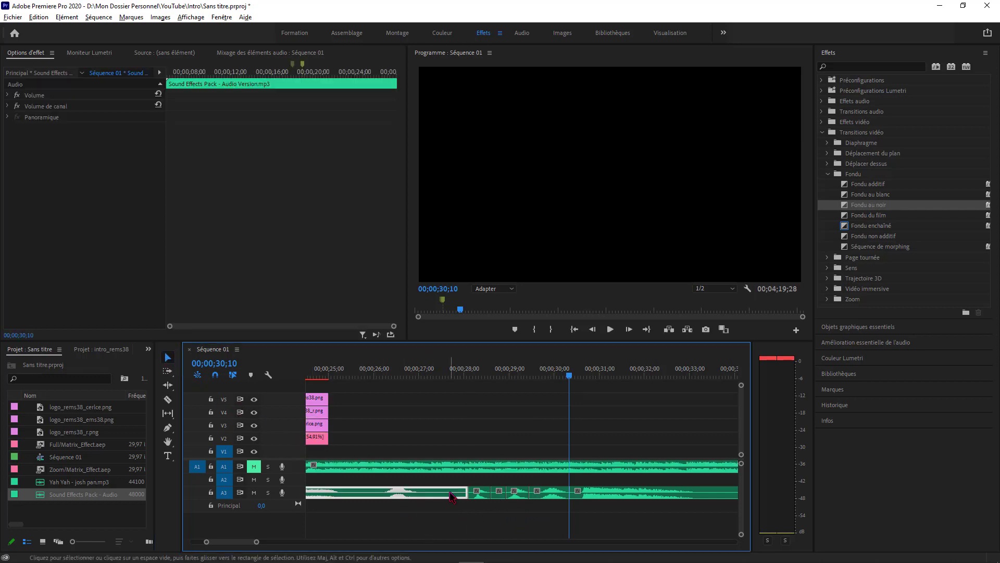
{"action": "key", "text": "Delete"}
{"action": "left_click", "coordinate": [499, 494]}
{"action": "key", "text": "Delete"}
{"action": "left_click", "coordinate": [536, 494]}
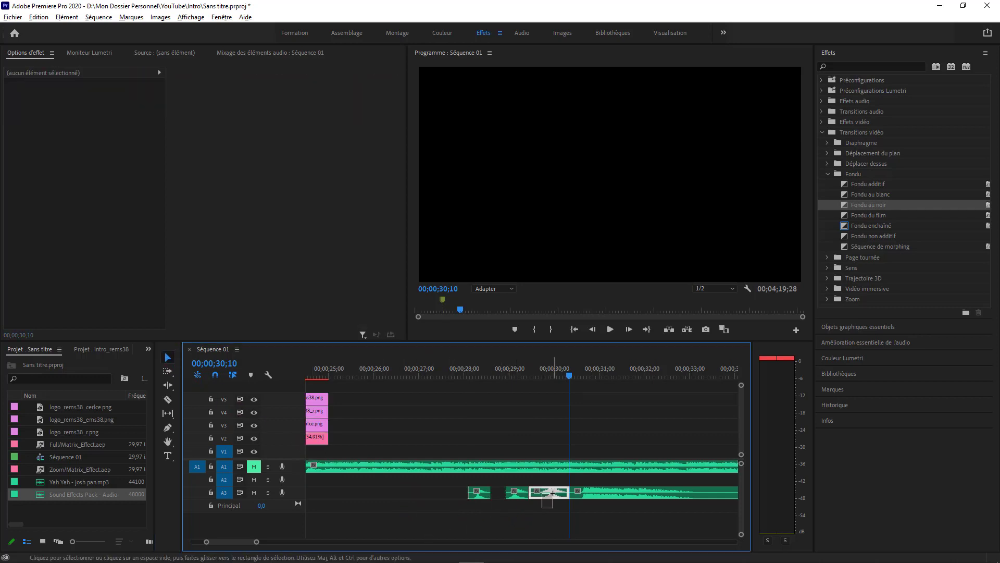
{"action": "key", "text": "Delete"}
{"action": "left_click", "coordinate": [600, 496]}
{"action": "key", "text": "Delete"}
Move the two short A3 sounds under the logo reveal, aligned with the second marker and the start of logo_rems38_ems38.png on V5
{"action": "left_click_drag", "start_coordinate": [539, 508], "coordinate": [340, 492]}
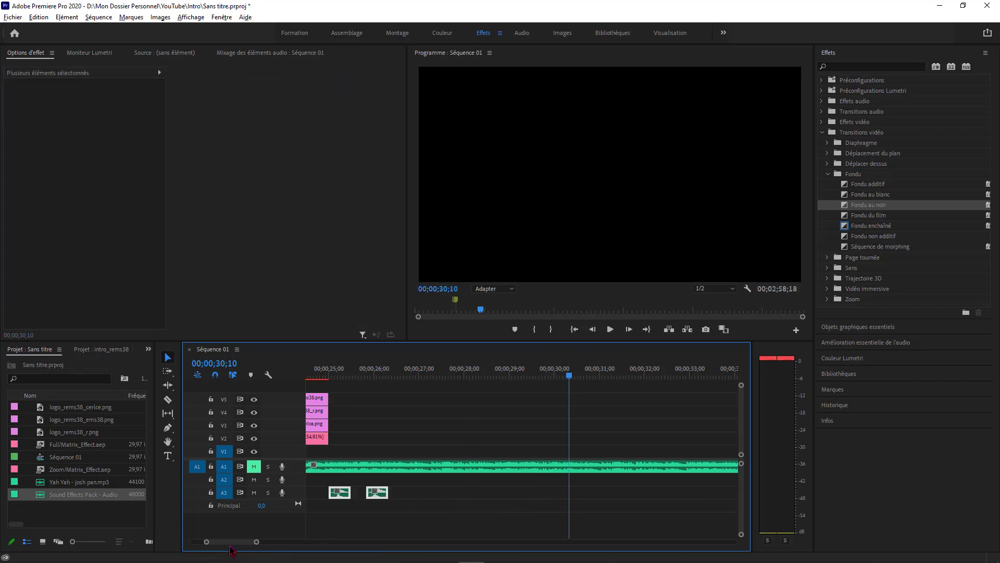
{"action": "scroll", "coordinate": [230, 546], "scroll_direction": "up", "scroll_amount": 10}
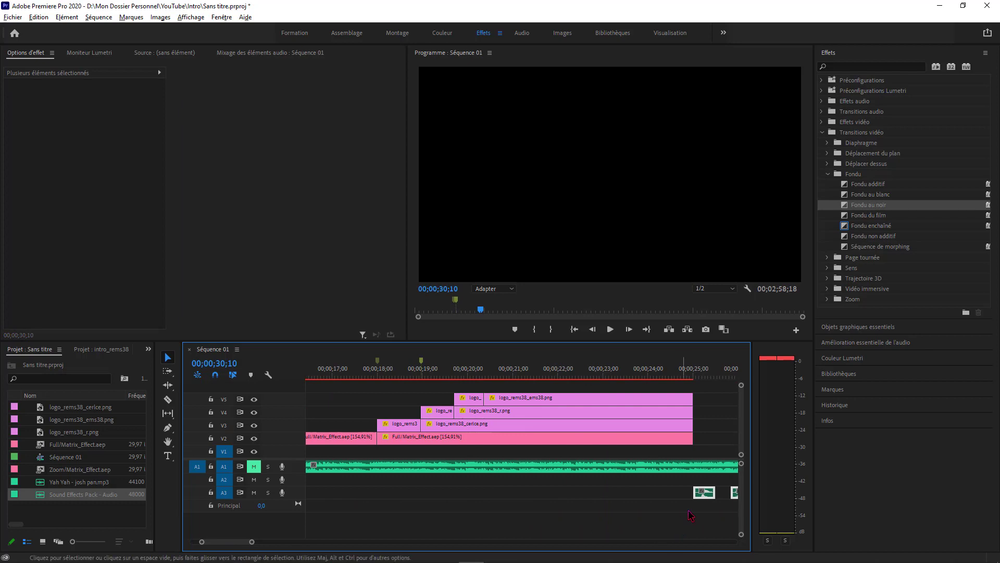
{"action": "left_click_drag", "start_coordinate": [706, 501], "coordinate": [466, 498]}
{"action": "left_click", "coordinate": [509, 532]}
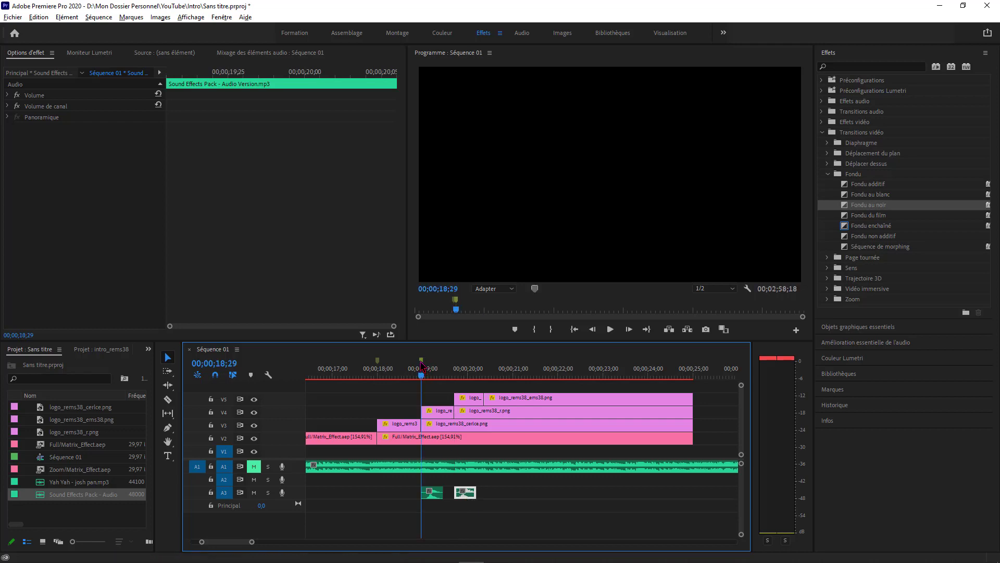
Play the logo reveal from the second marker at 00;00;18;29 to check the sound effects against the animation
{"action": "key", "text": "space"}
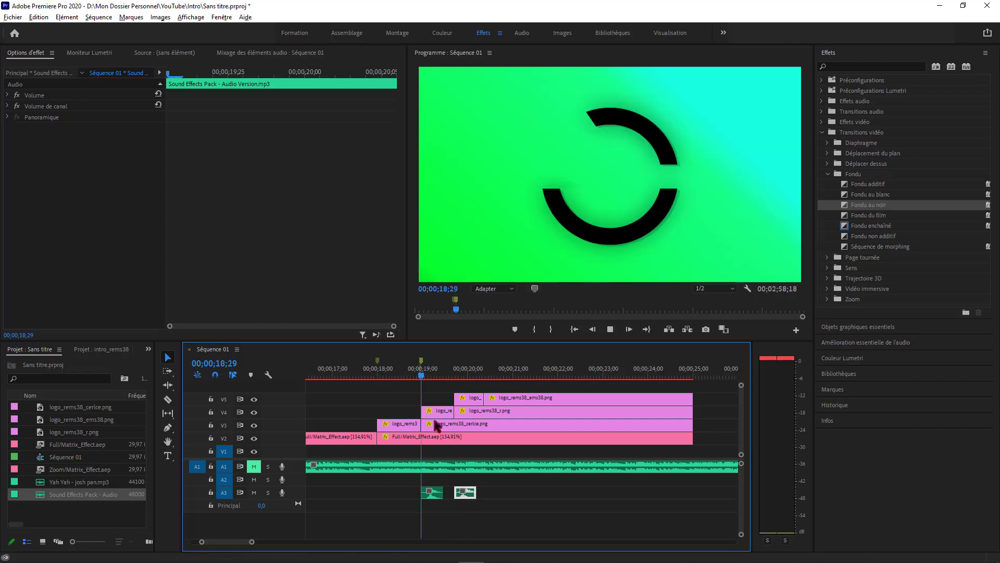
{"action": "key", "text": "space"}
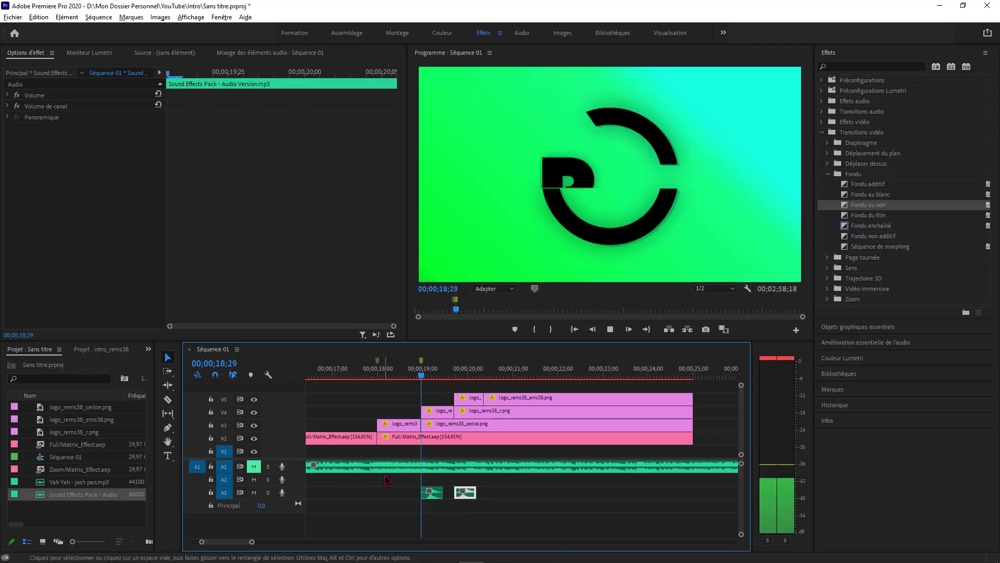
{"action": "key", "text": "space"}
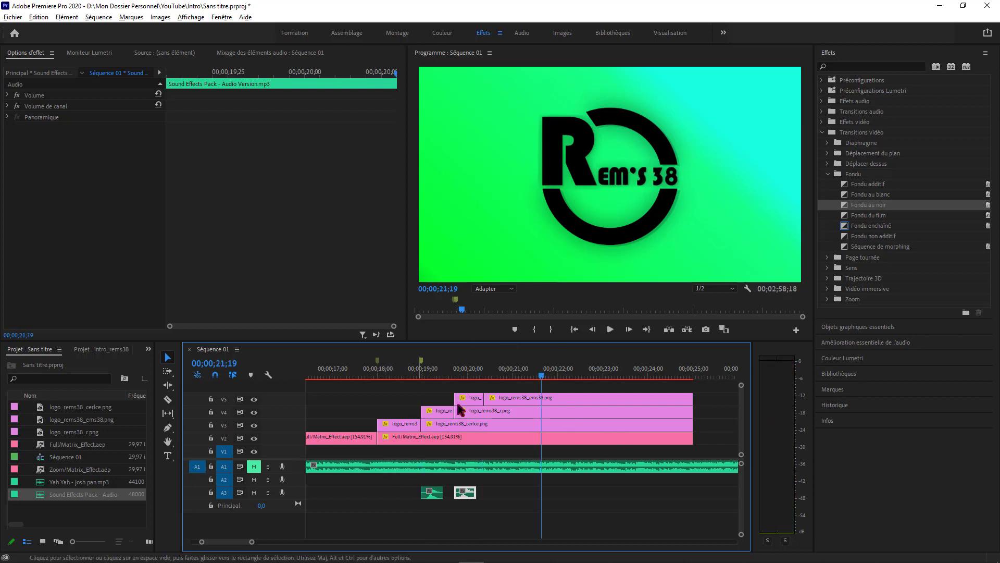
{"action": "key", "text": "space"}
Review the whole intro by scrubbing from 00;00;00;00 to its end at about 00;00;25;02
{"action": "left_click_drag", "start_coordinate": [550, 383], "coordinate": [298, 405]}
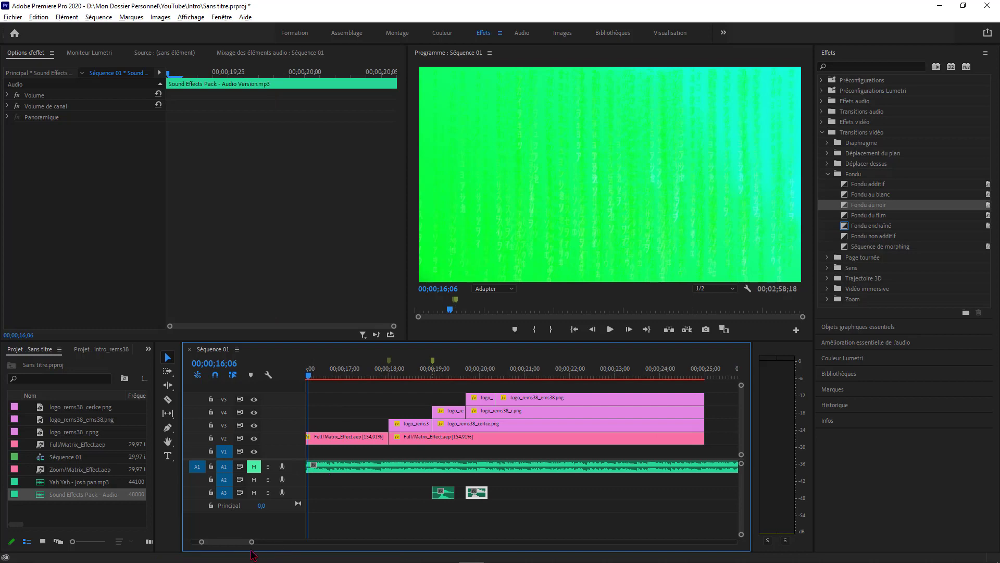
{"action": "left_click_drag", "start_coordinate": [251, 542], "coordinate": [312, 541]}
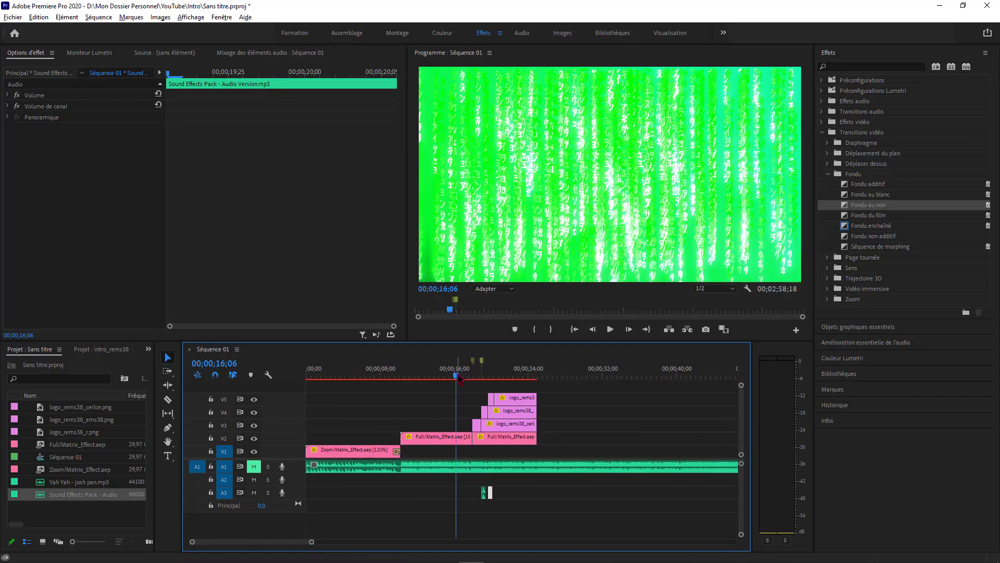
{"action": "left_click_drag", "start_coordinate": [463, 376], "coordinate": [308, 375]}
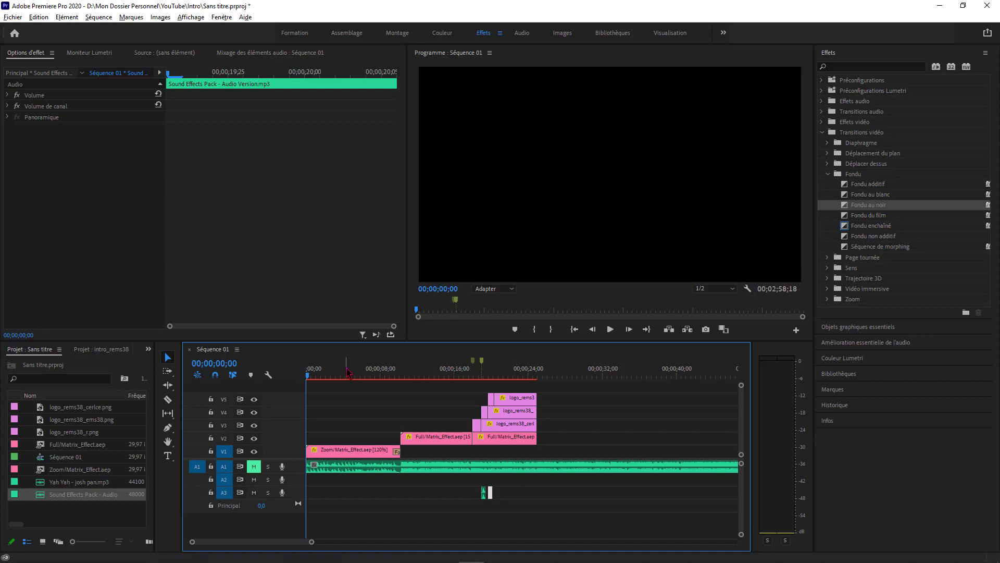
{"action": "left_click", "coordinate": [312, 375]}
{"action": "left_click_drag", "start_coordinate": [314, 379], "coordinate": [537, 379]}
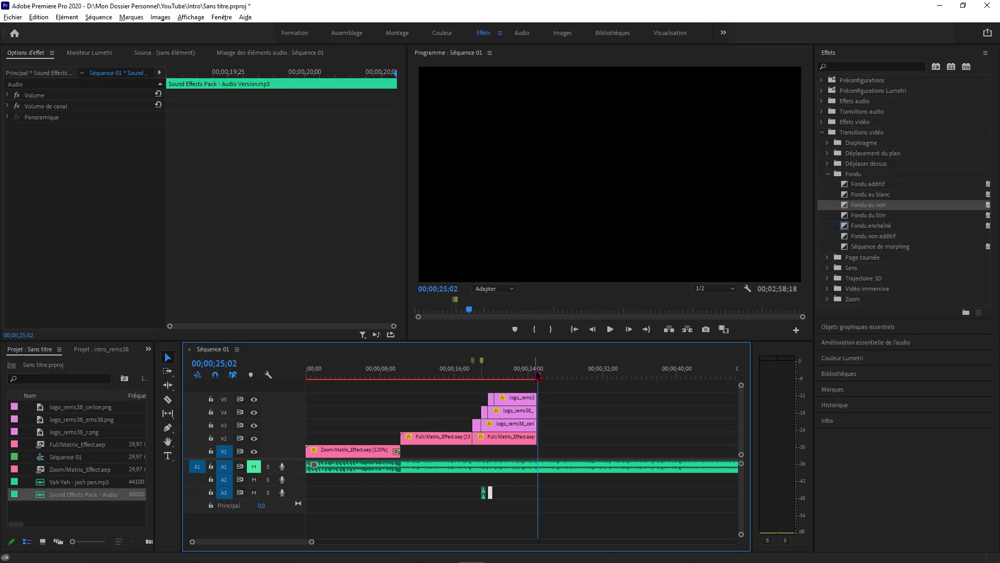
{"action": "left_click", "coordinate": [446, 553]}
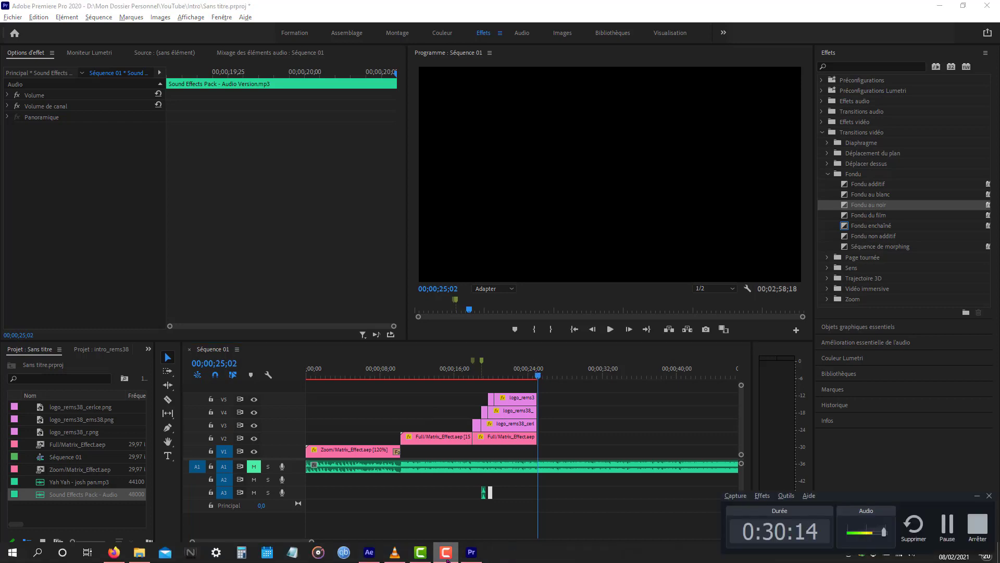
{"action": "left_click", "coordinate": [447, 557]}
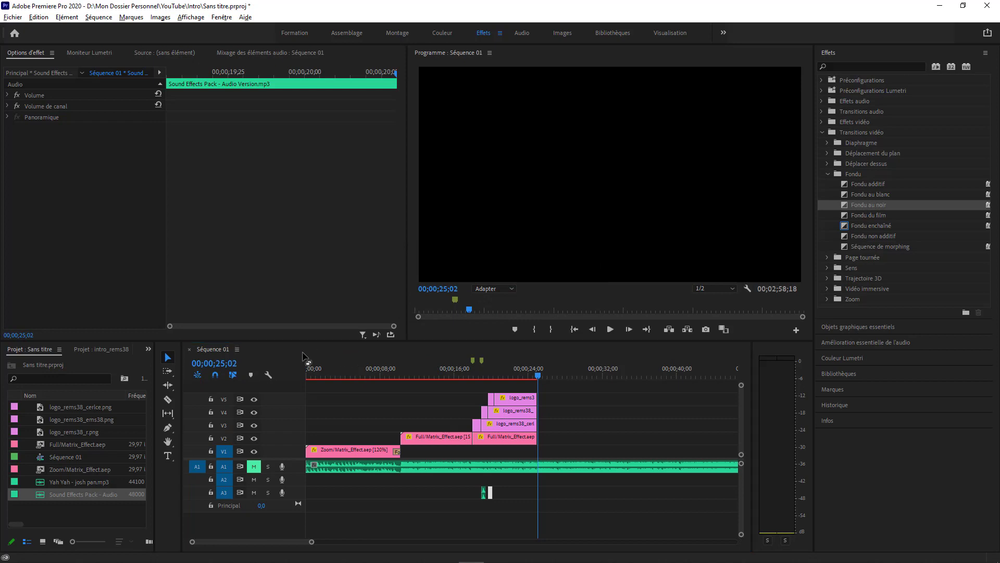
Return the playhead to 00;00;00;00 with no clip selected, and minimize the editor to show the desktop
{"action": "left_click", "coordinate": [308, 375]}
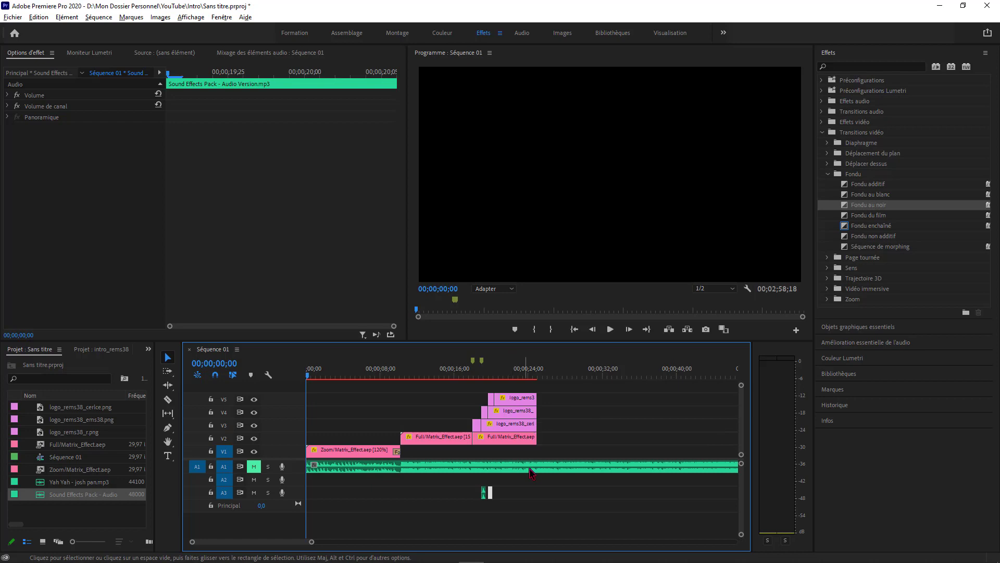
{"action": "left_click", "coordinate": [536, 499]}
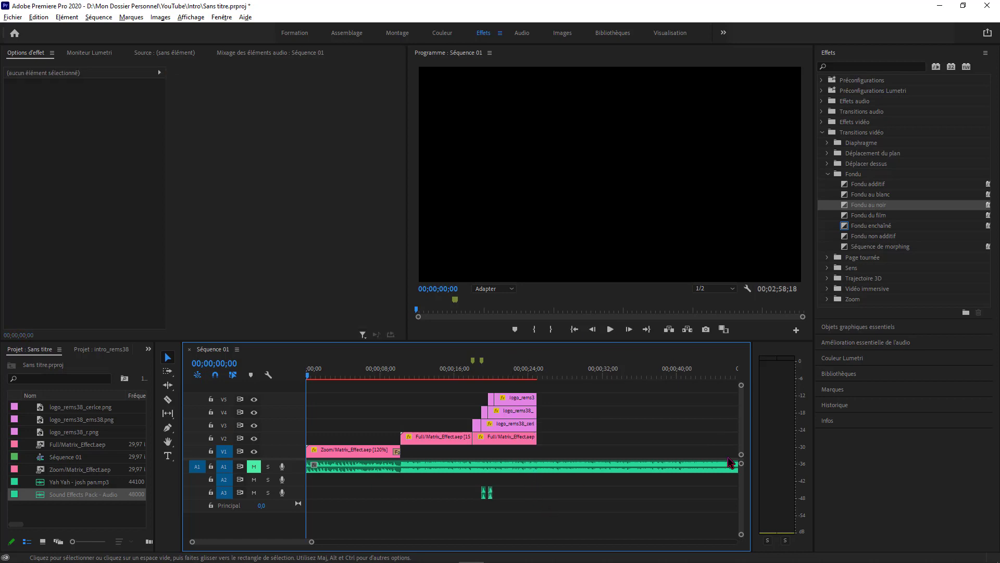
{"action": "left_click", "coordinate": [940, 6]}
{"action": "left_click", "coordinate": [778, 111]}
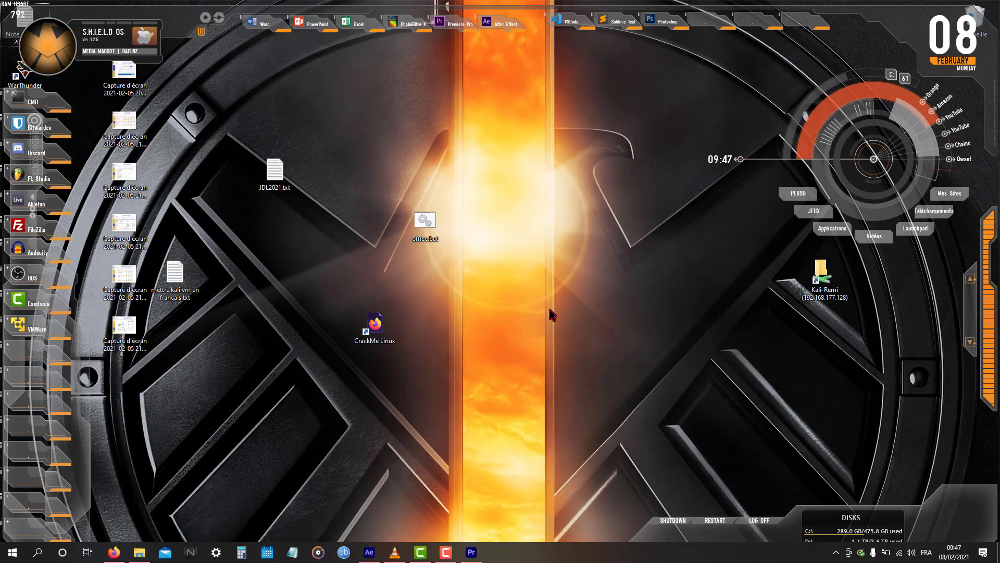